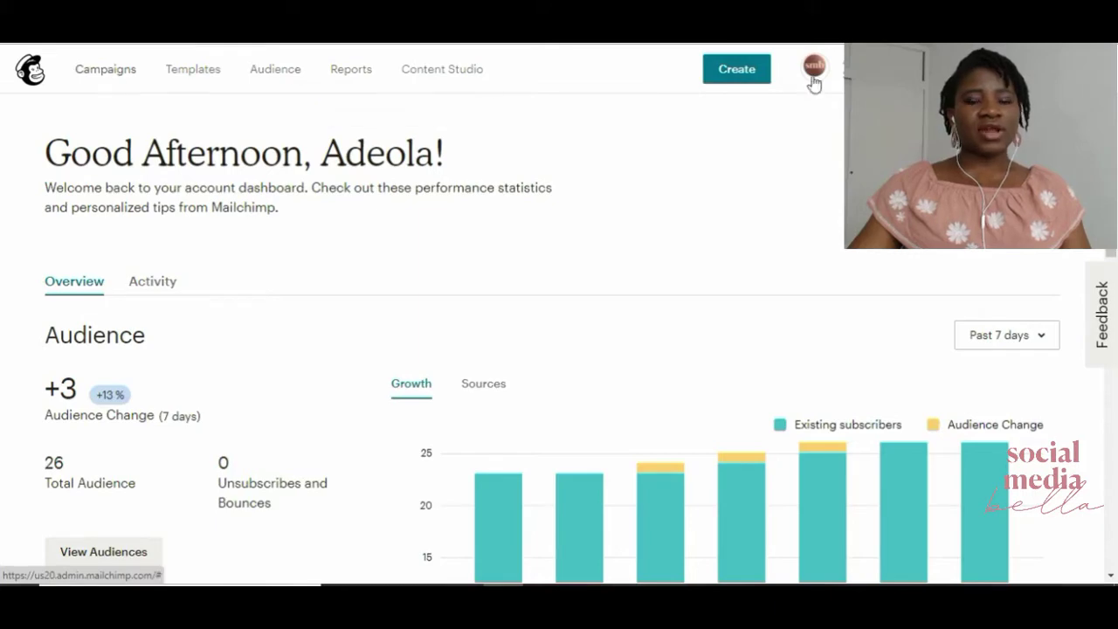
Start creating a new email campaign and choose the Automated type.
left_click(748, 73)
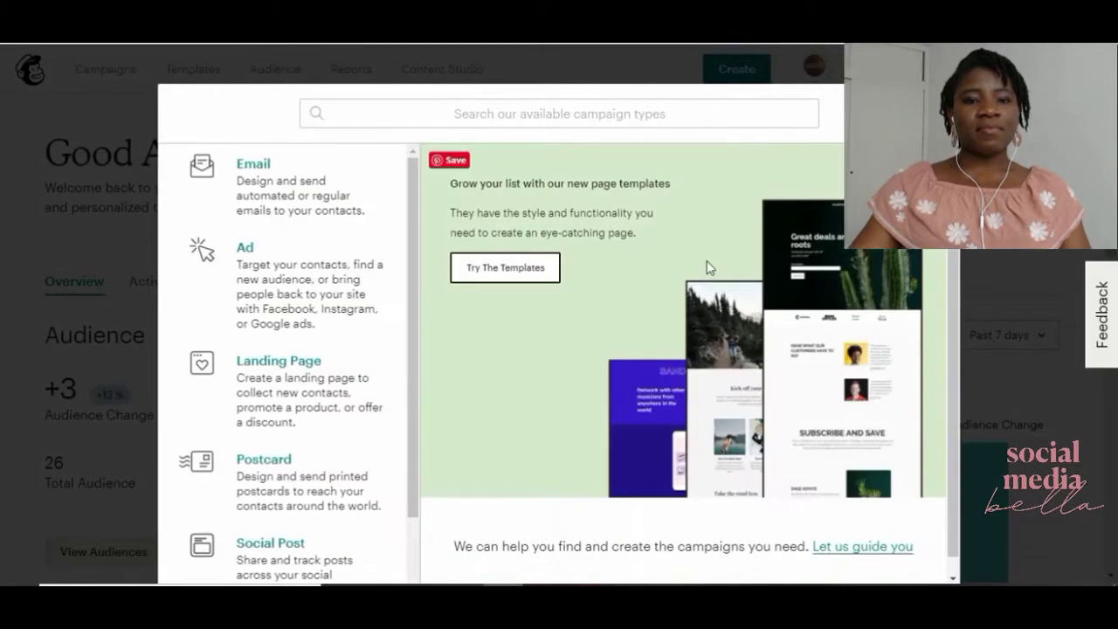
scroll(255, 351, "down", 2)
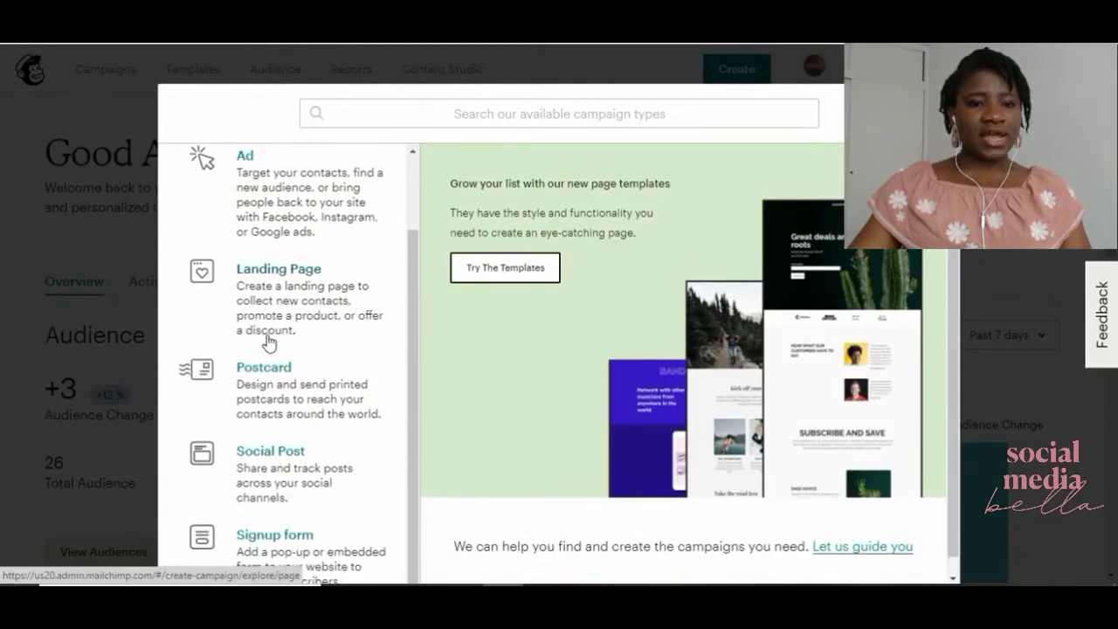
scroll(262, 345, "down", 1)
scroll(268, 341, "up", 2)
scroll(271, 341, "up", 1)
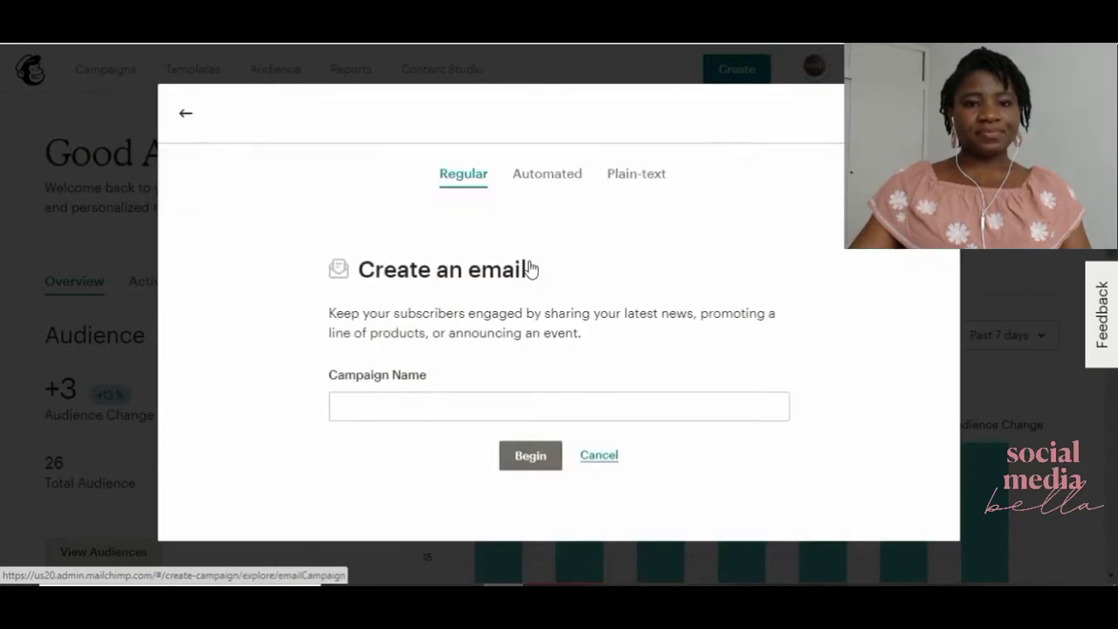
left_click(550, 186)
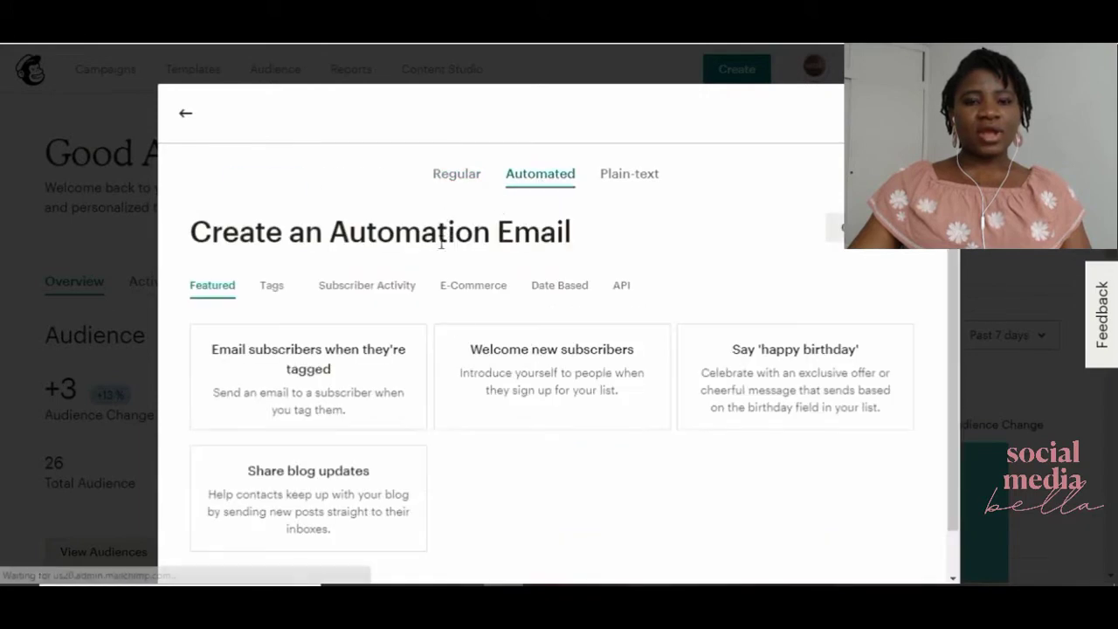
Look through the automation categories and choose the featured Share blog updates automation.
scroll(262, 289, "down", 1)
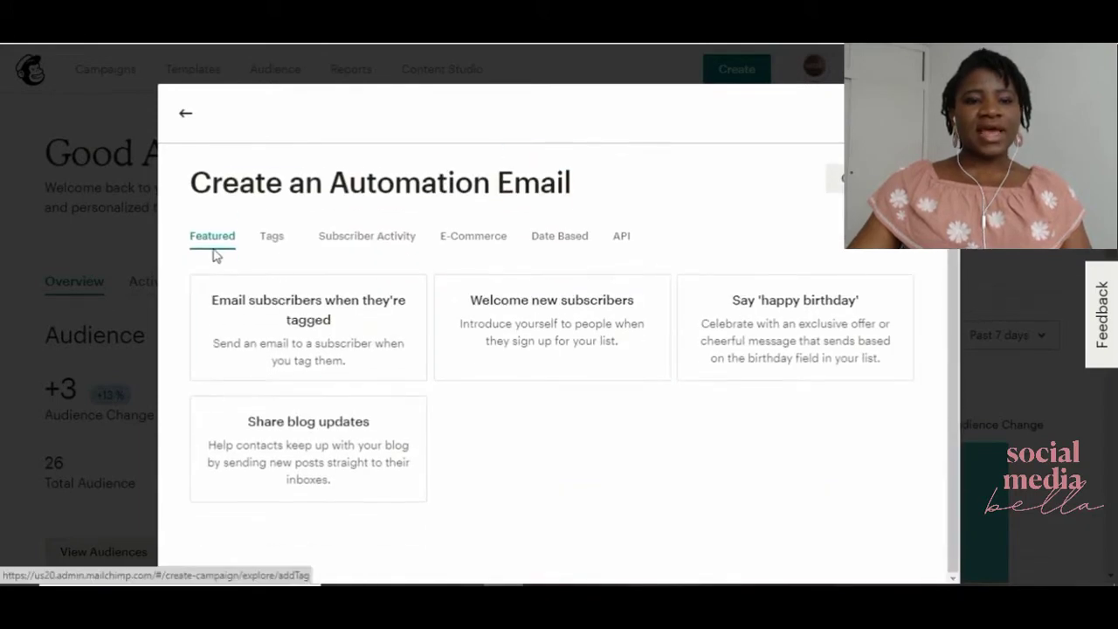
left_click(273, 242)
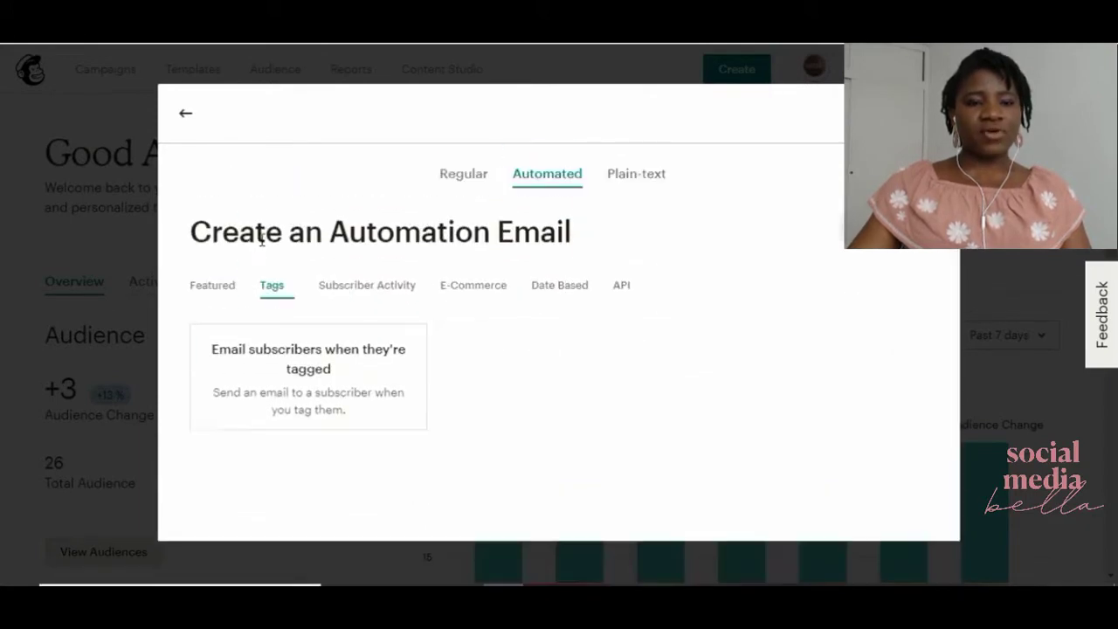
left_click(358, 295)
left_click(460, 291)
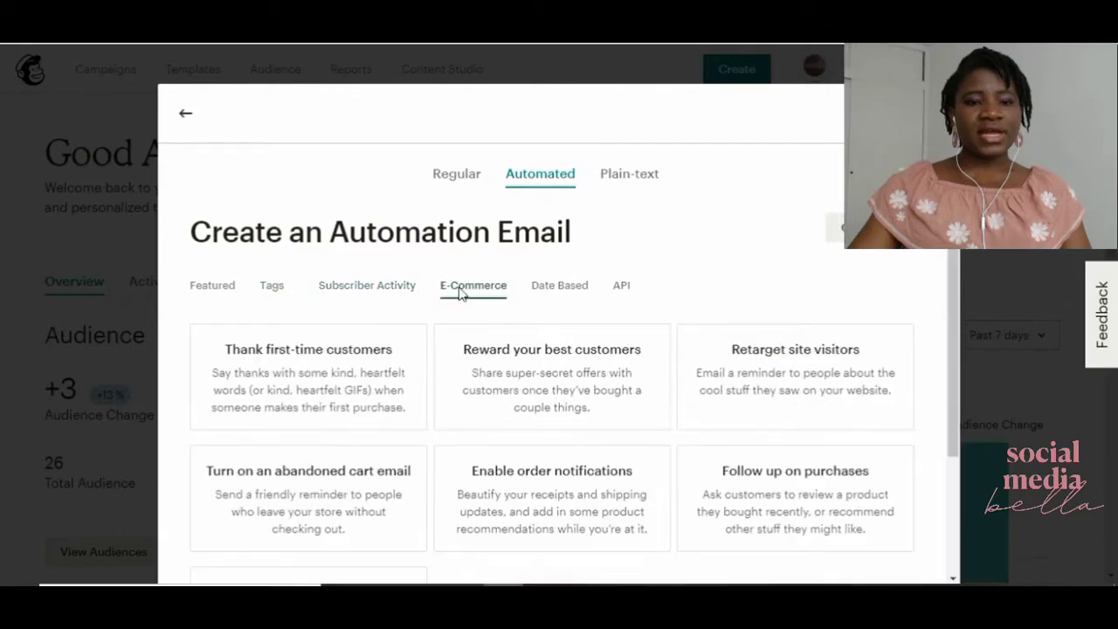
left_click(556, 294)
left_click(621, 292)
left_click(211, 295)
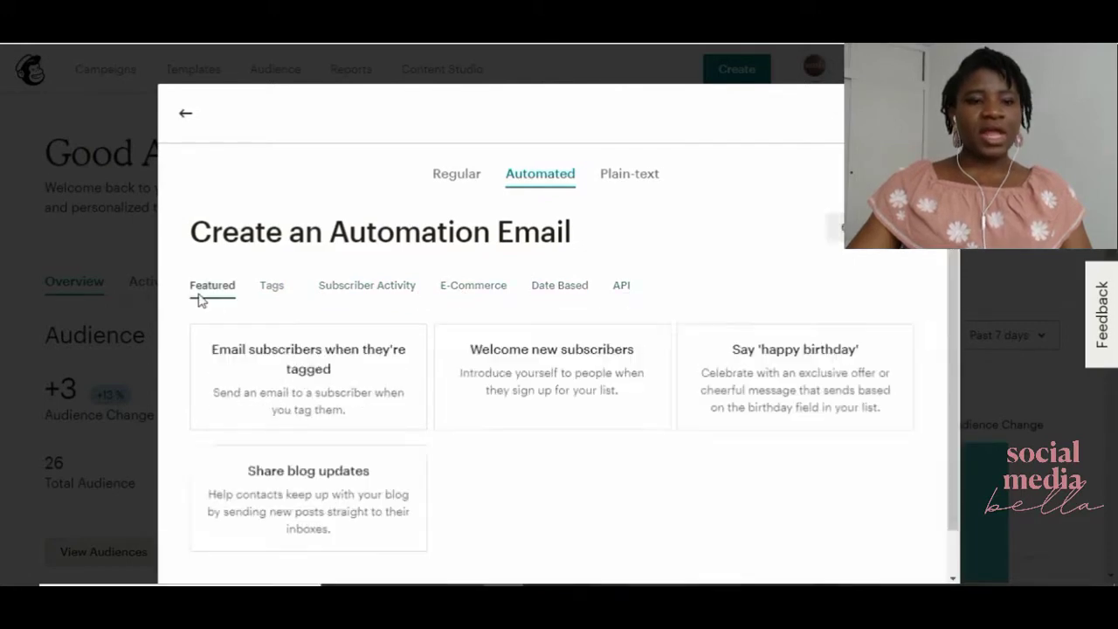
scroll(519, 379, "down", 1)
left_click(284, 463)
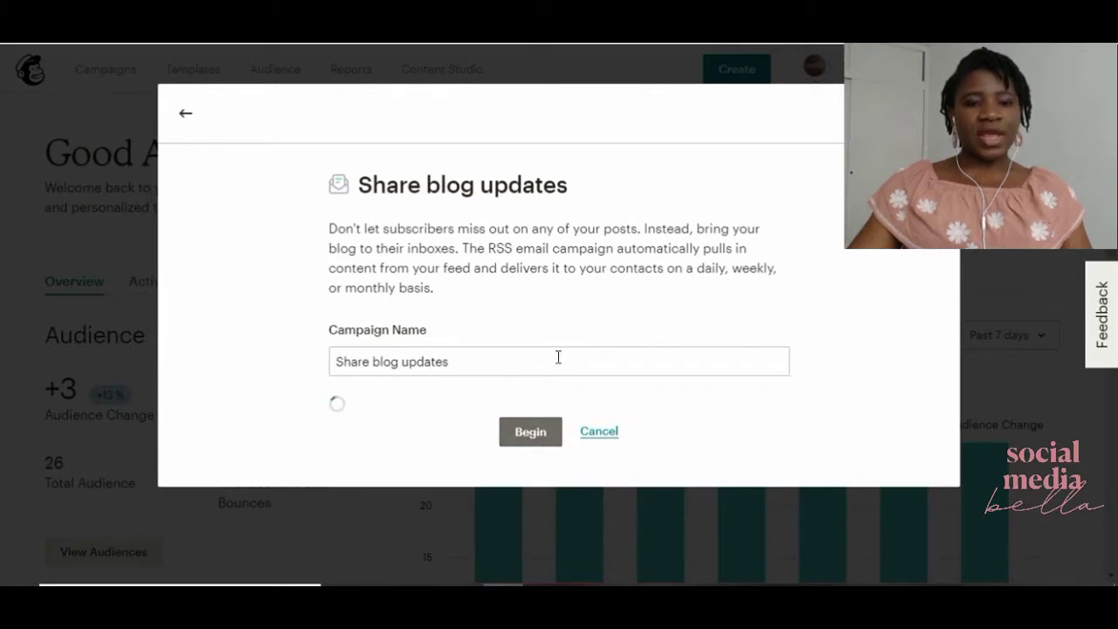
Change the campaign name to "Share new blog posts".
left_click(448, 350)
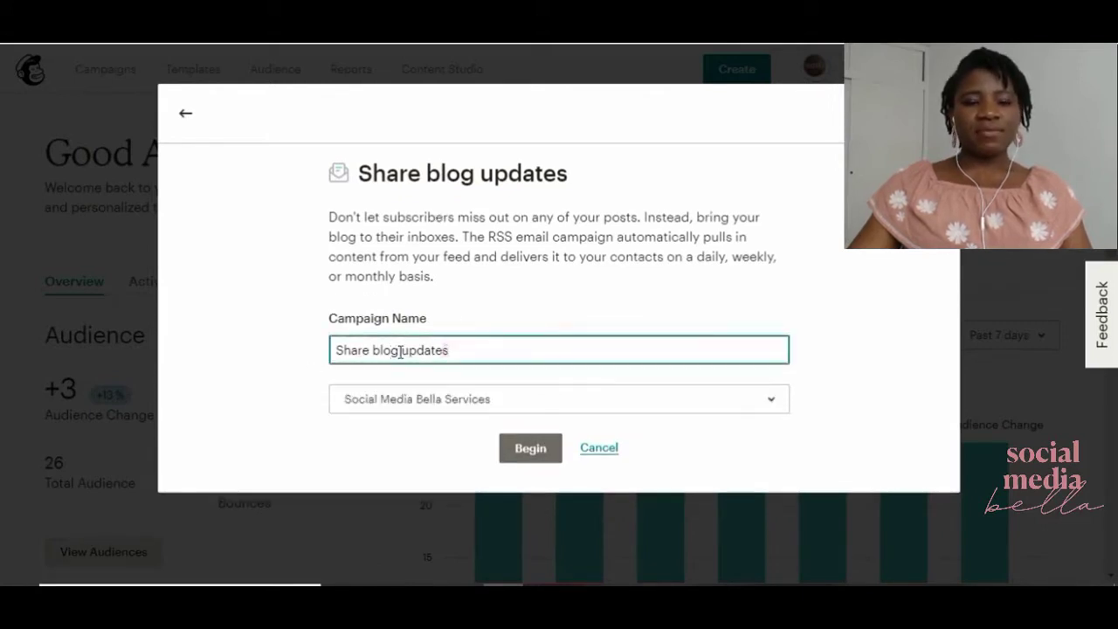
left_click(372, 350)
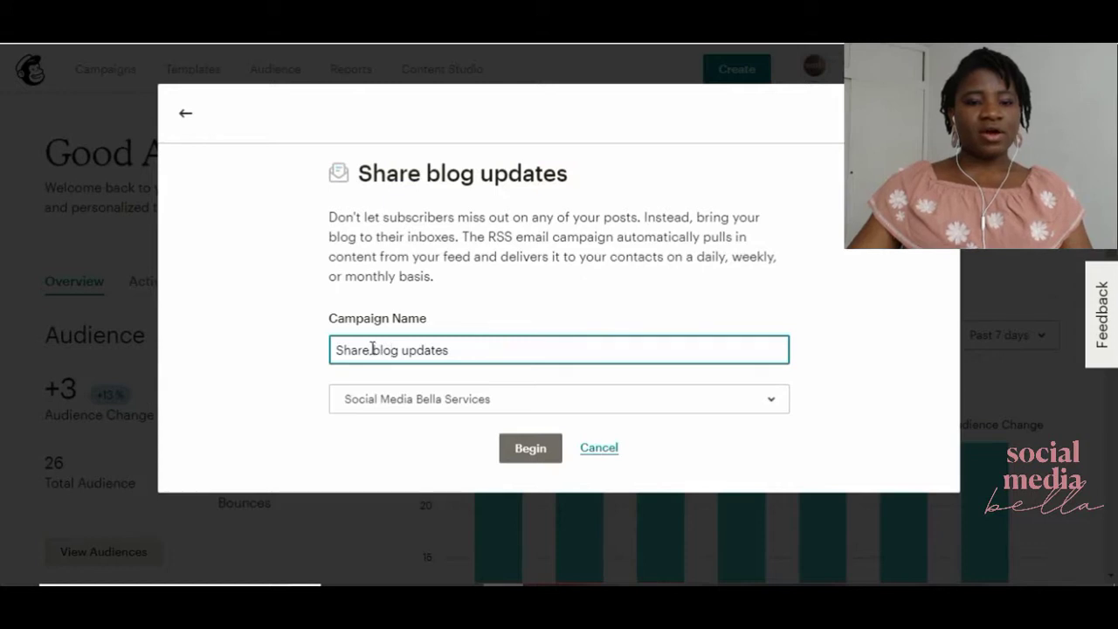
type("new")
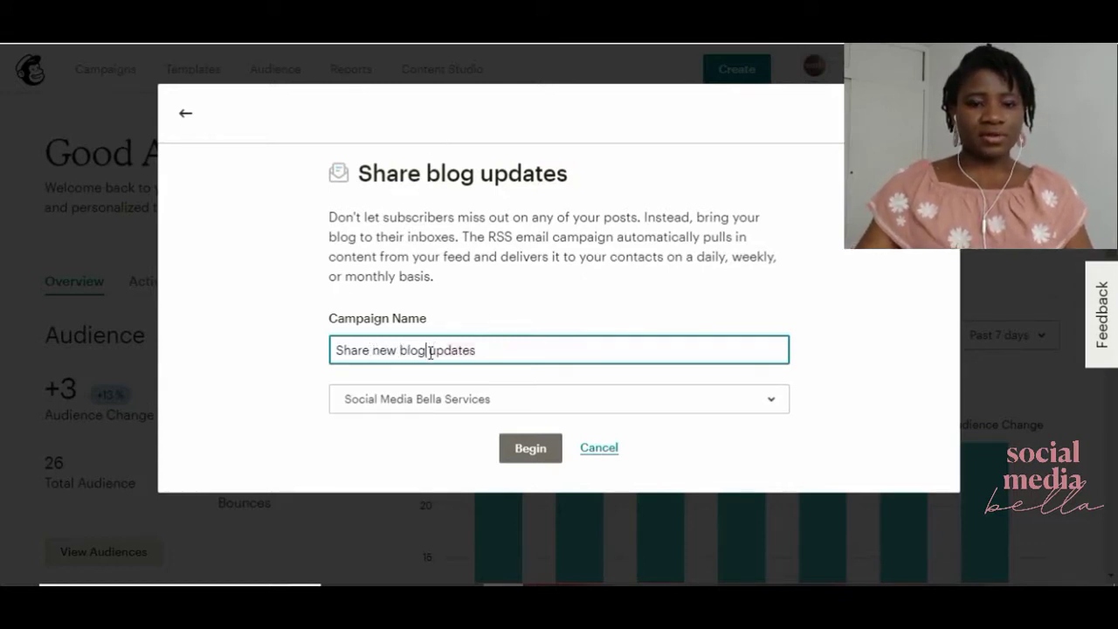
key("Delete")
key("Delete")
key("Delete")
key("Delete")
key("Delete")
key("Delete")
key("Delete")
key("Delete")
type("posts")
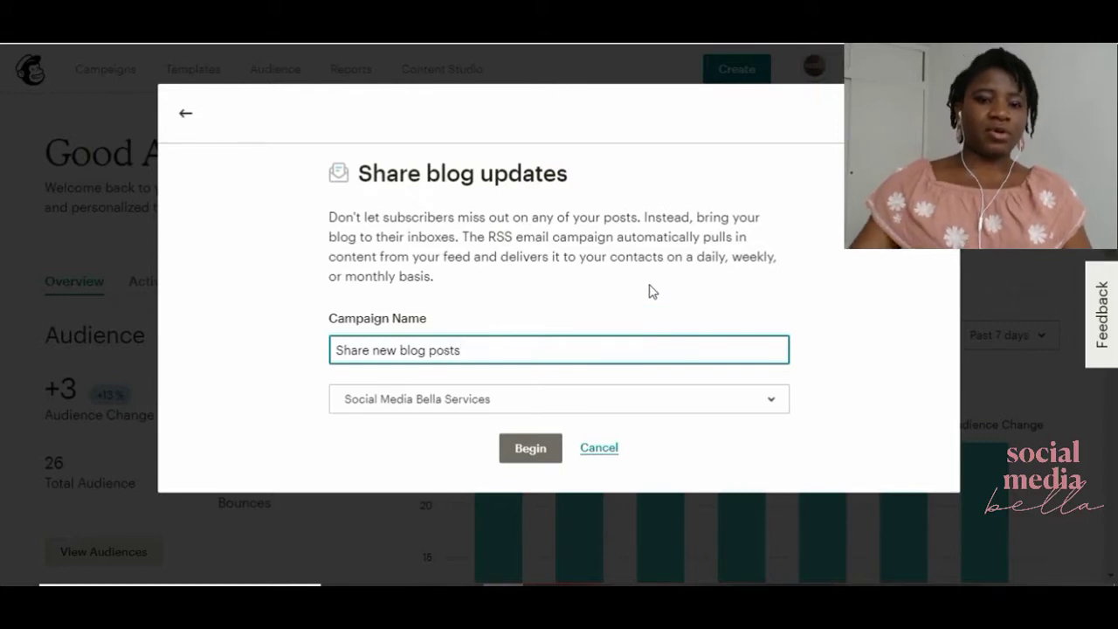
Choose Social Media Bella Services as the campaign's audience and begin the campaign setup.
left_click(584, 402)
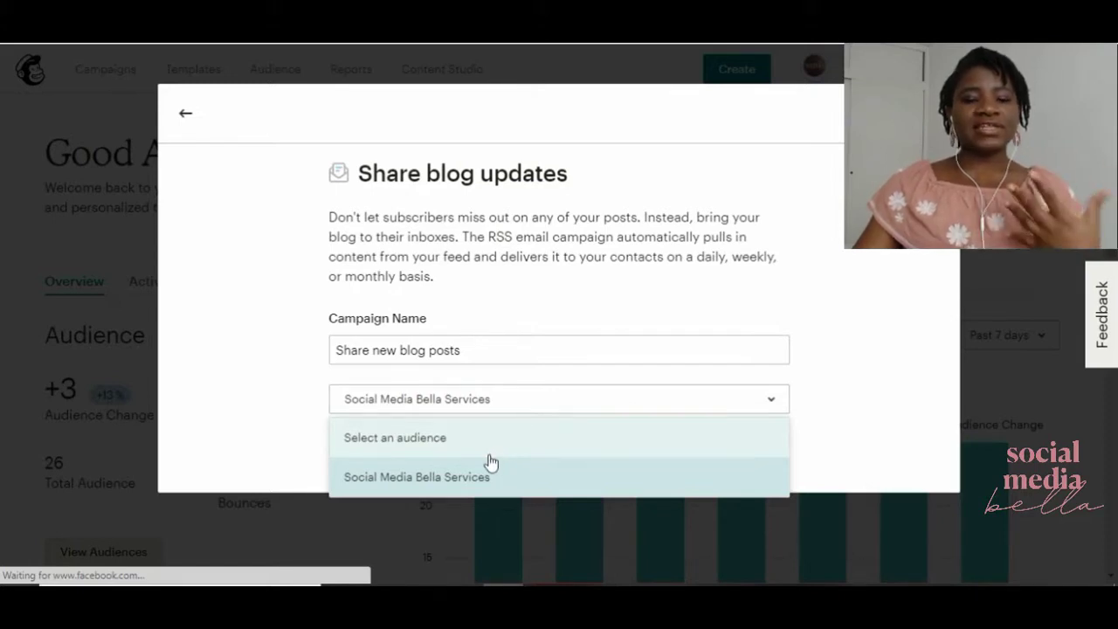
left_click(440, 483)
left_click(551, 451)
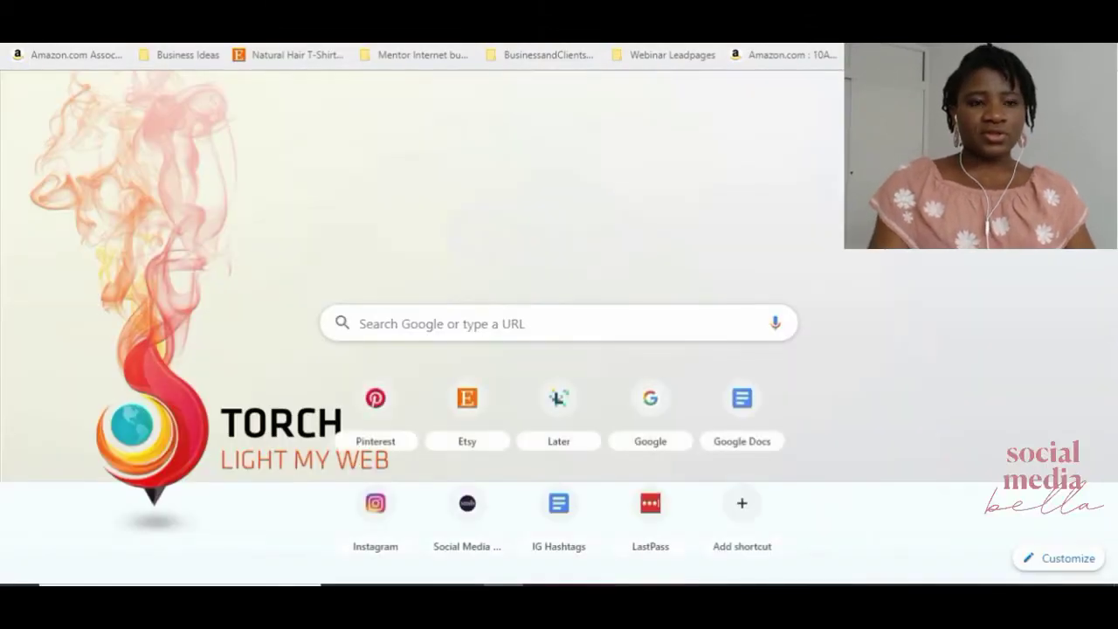
Open the website socialmediabella.com in a separate browser tab.
type("socialmediabella.com")
key("Return")
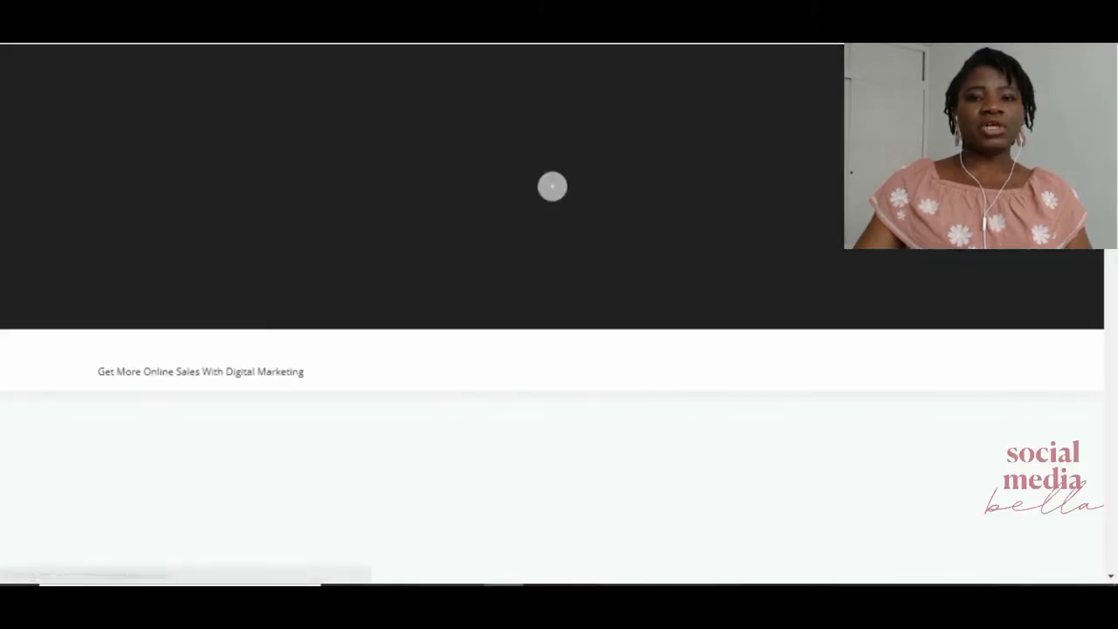
mouse_move(862, 371)
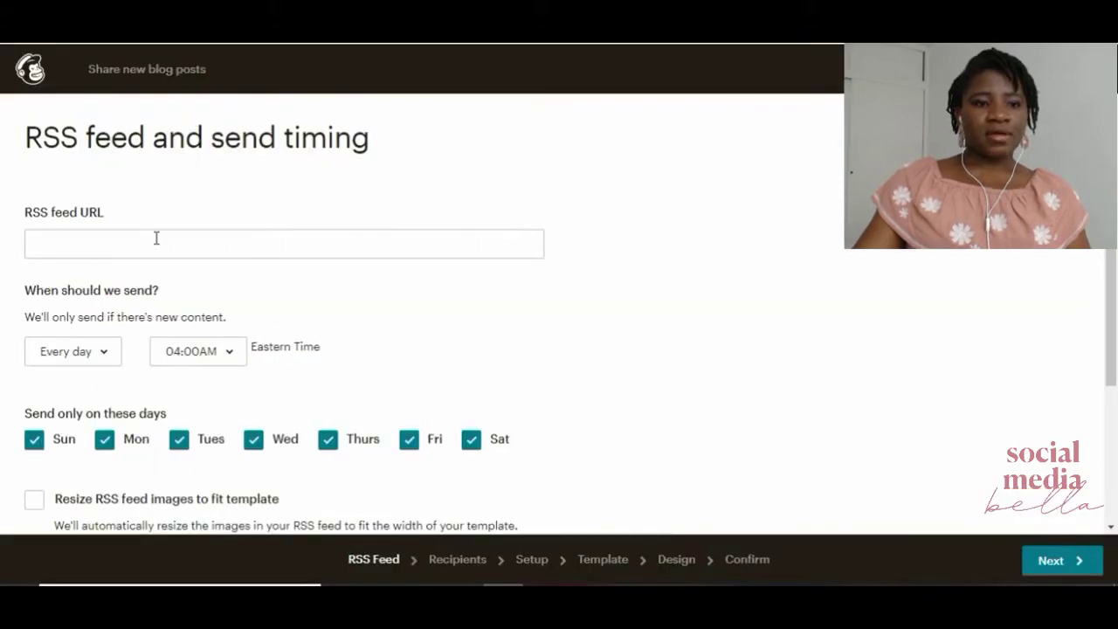
left_click(157, 239)
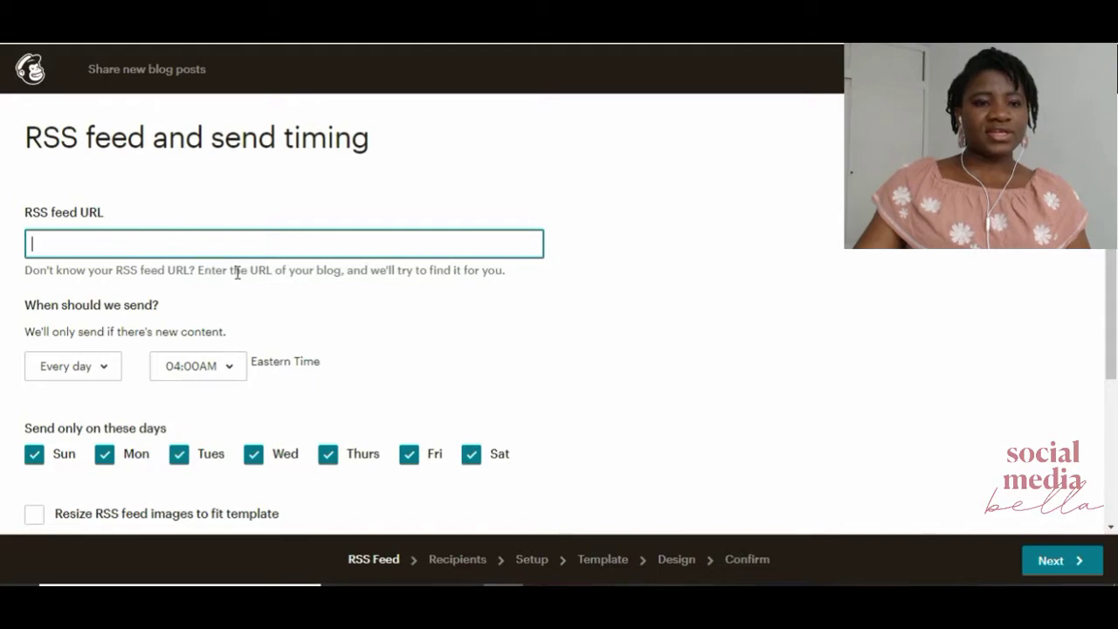
type("https://www.socialmediabella.com/blog/")
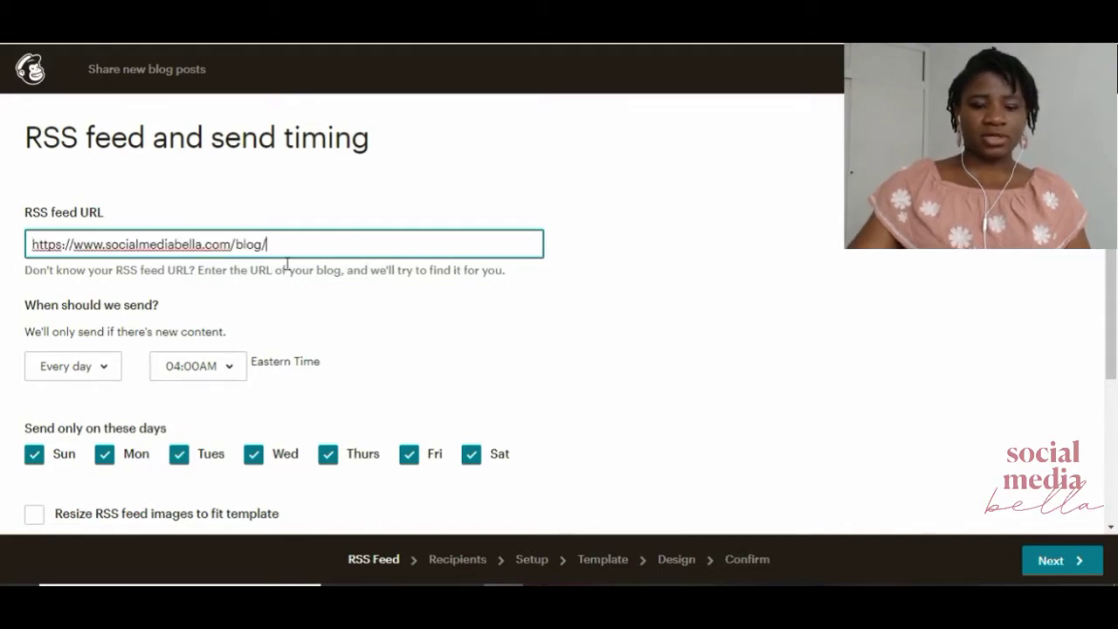
Deselect all seven days, Sunday through Saturday, in the campaign's sending schedule.
scroll(132, 325, "down", 2)
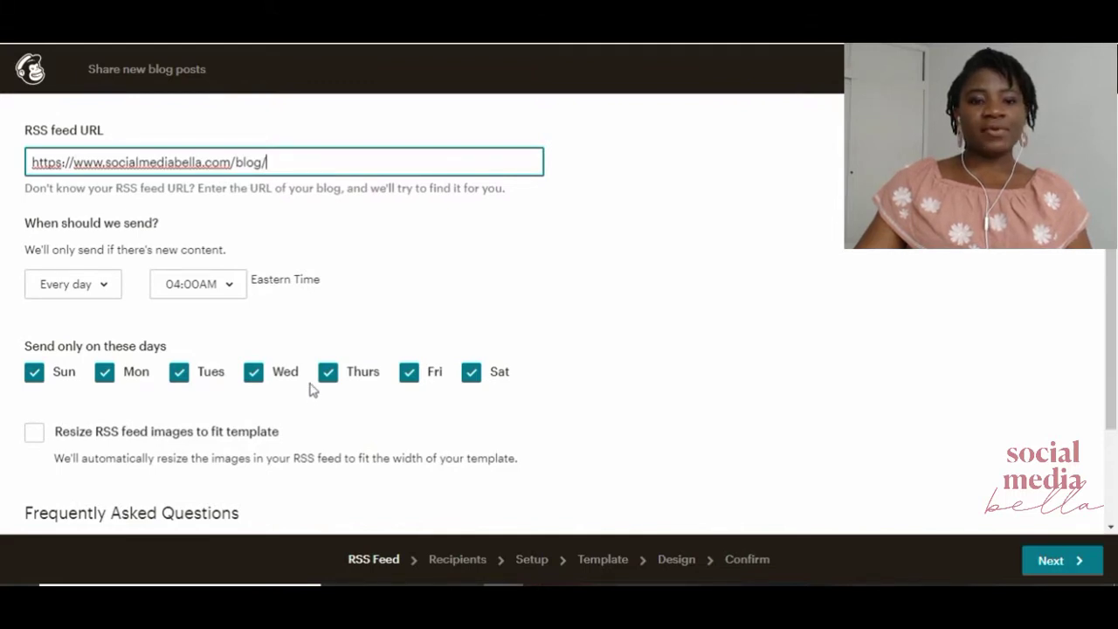
left_click(35, 374)
left_click(104, 359)
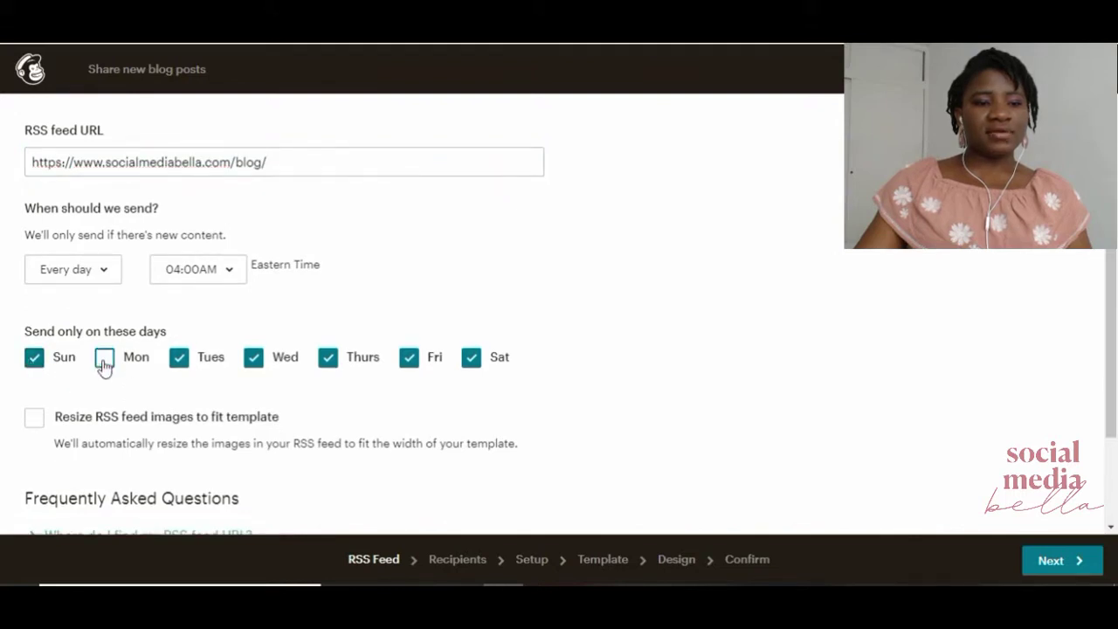
left_click(41, 362)
left_click(181, 361)
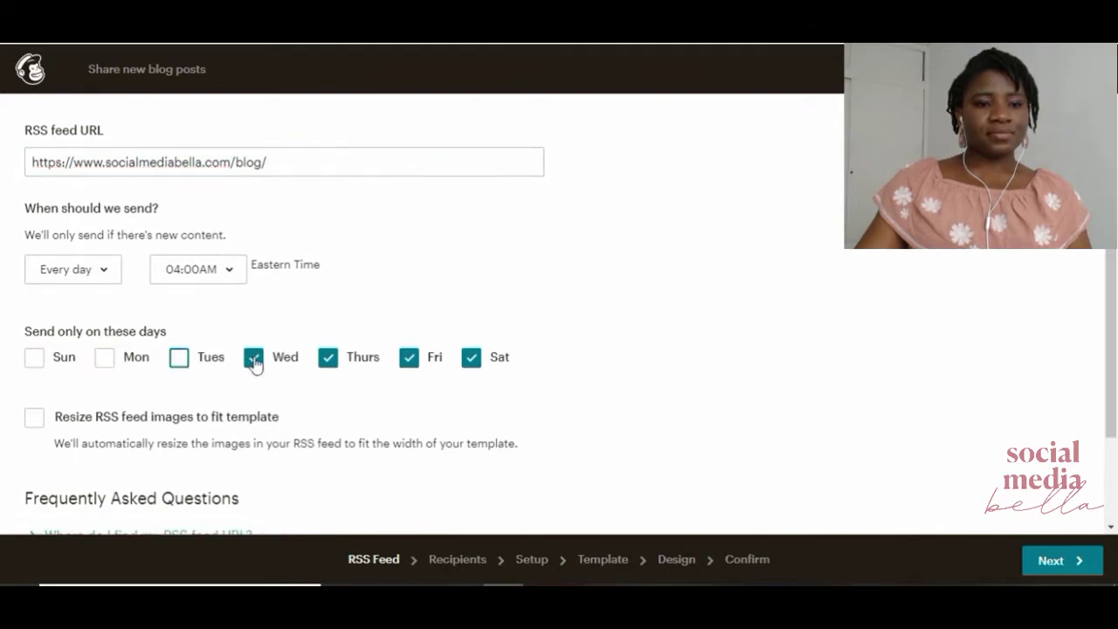
left_click(253, 360)
left_click(332, 360)
left_click(411, 360)
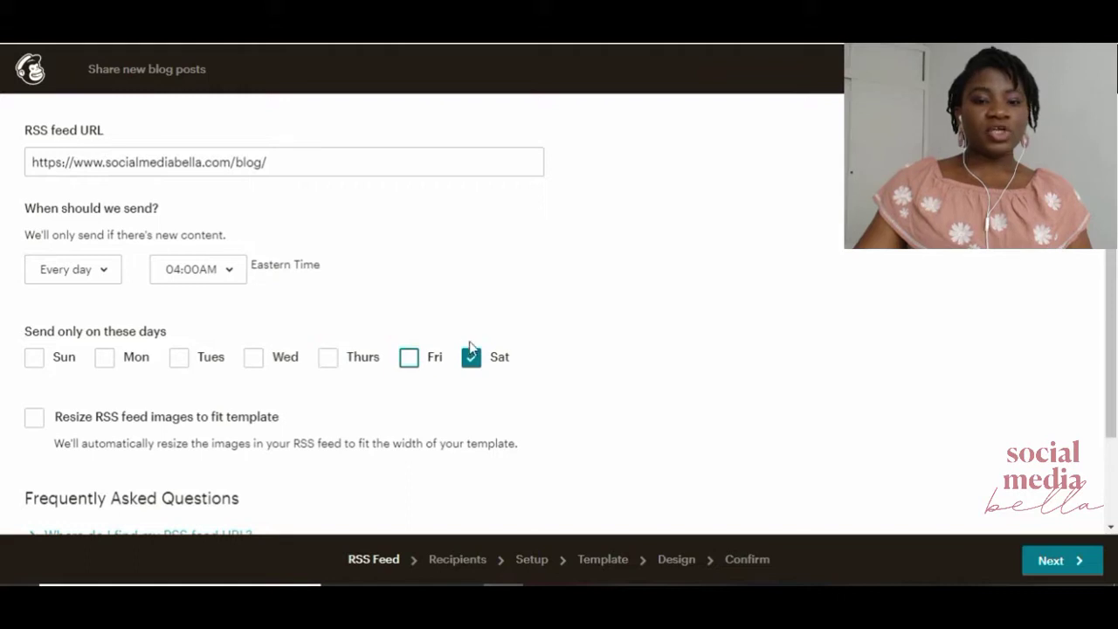
left_click(472, 359)
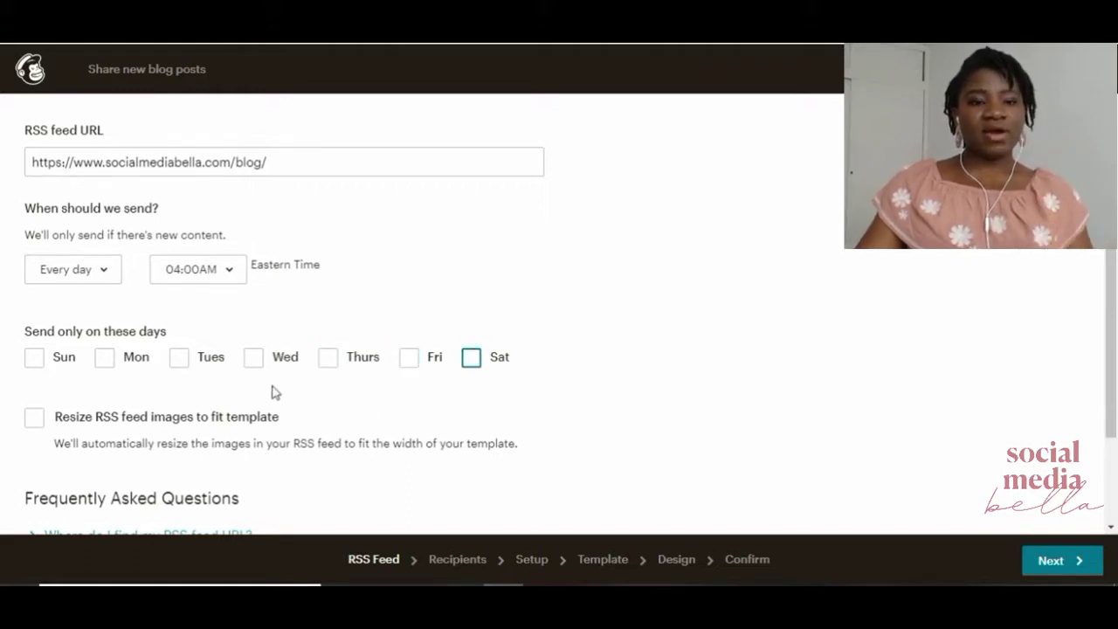
Select Wednesday as the only day on which the campaign is sent.
left_click(253, 361)
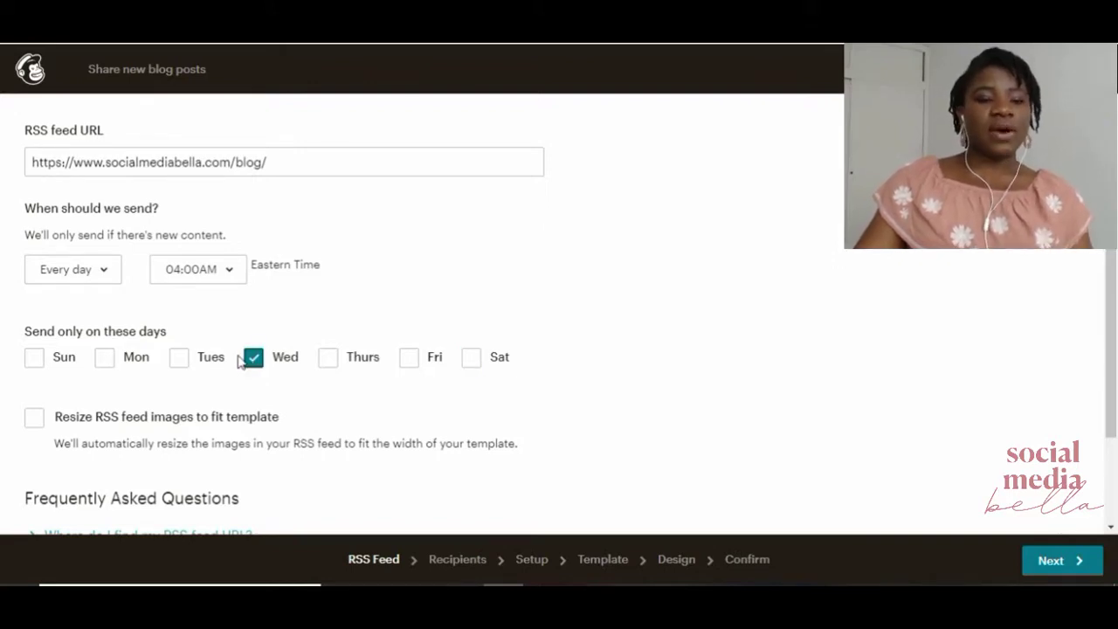
left_click(325, 360)
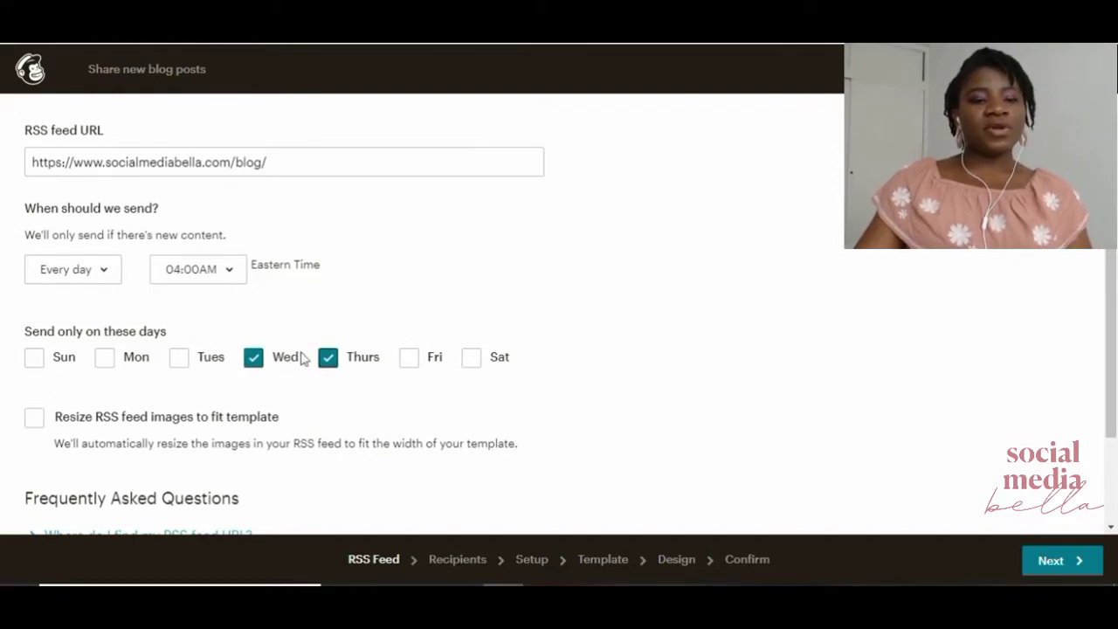
left_click(258, 361)
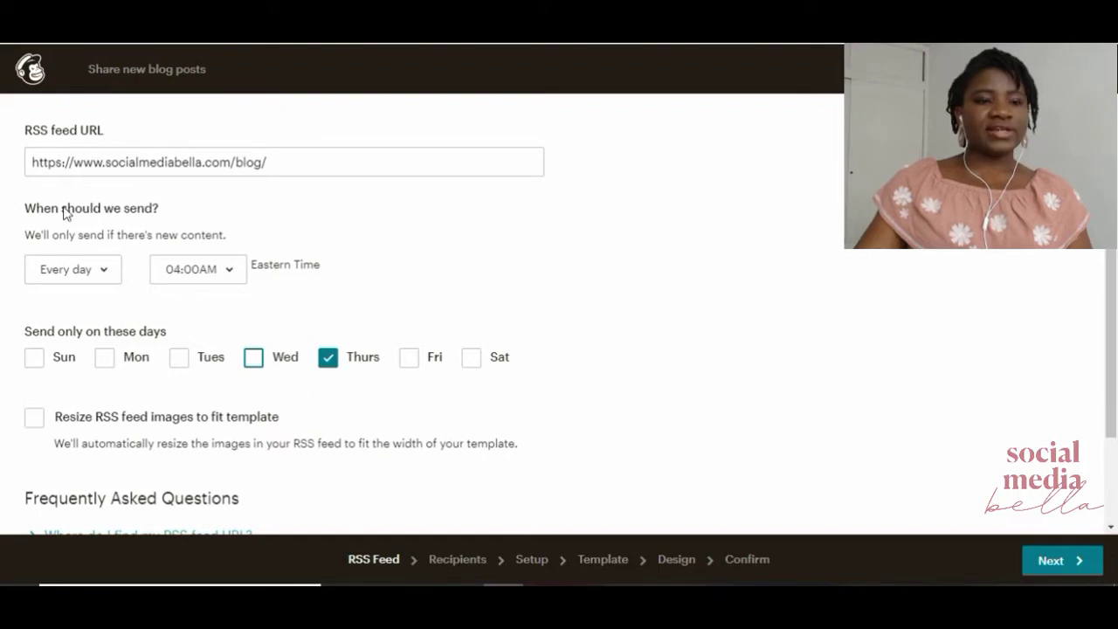
left_click(255, 360)
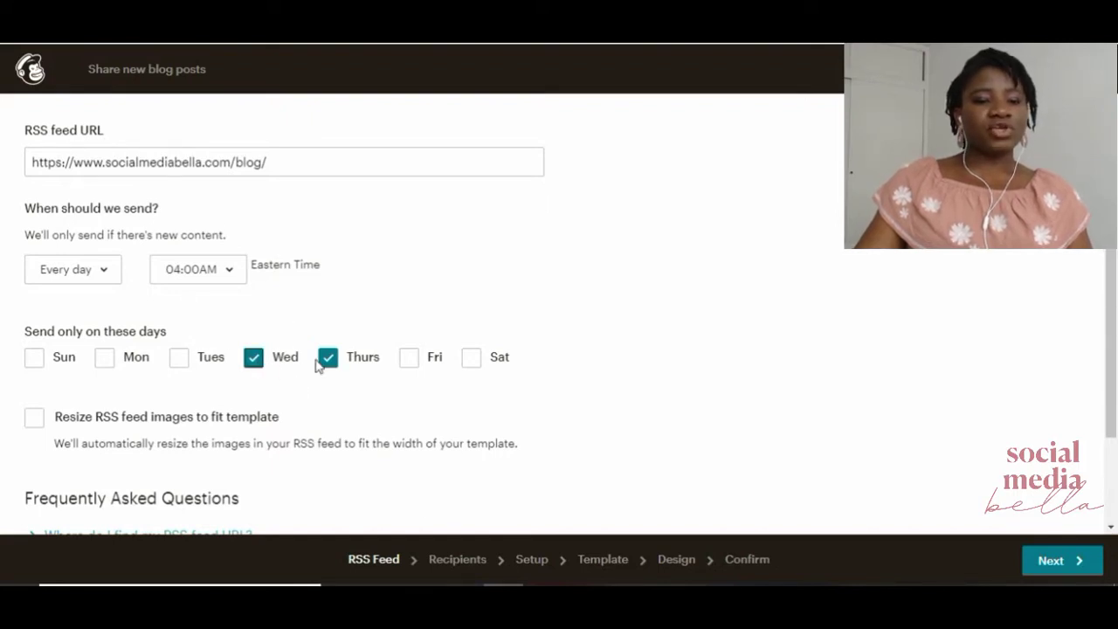
left_click(325, 360)
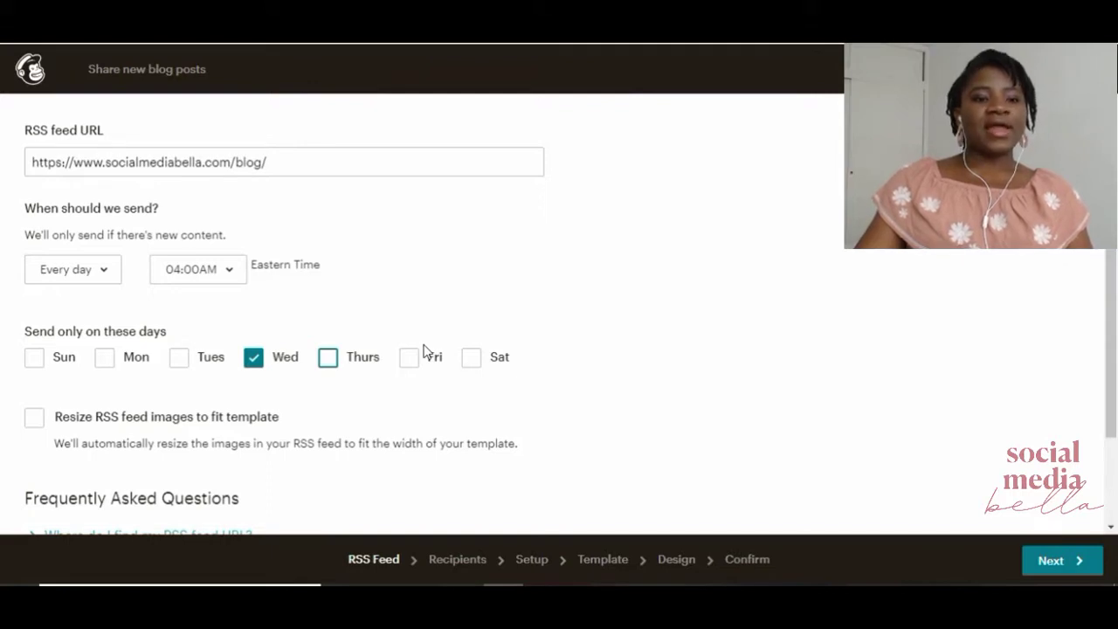
Set the campaign's sending time to 12:00PM Eastern Time.
left_click(197, 277)
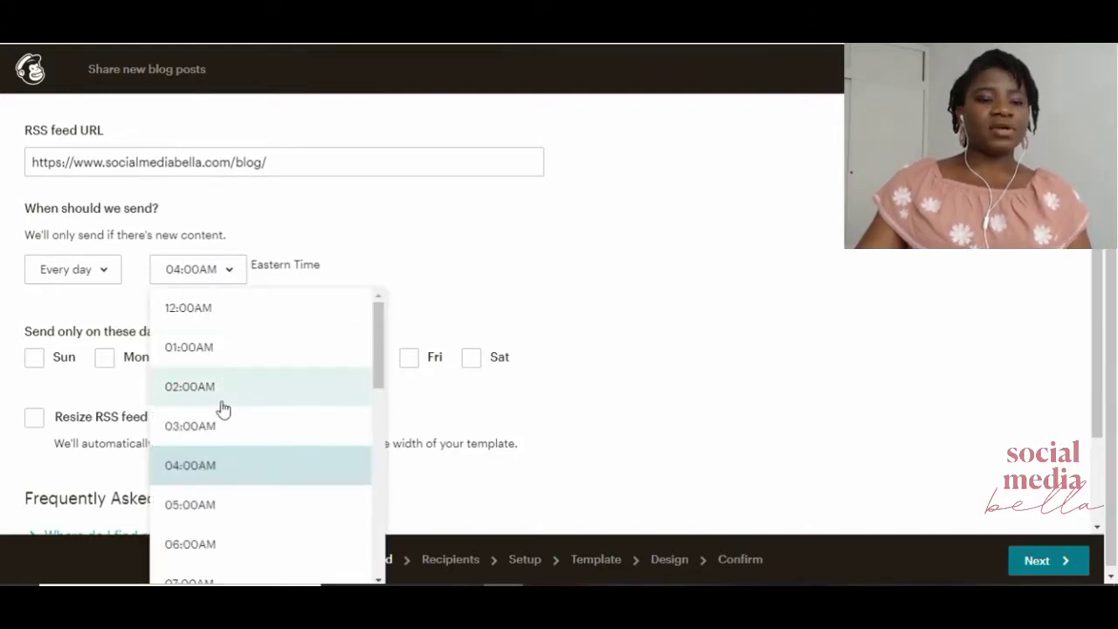
scroll(219, 406, "down", 5)
scroll(218, 405, "up", 2)
scroll(219, 405, "down", 3)
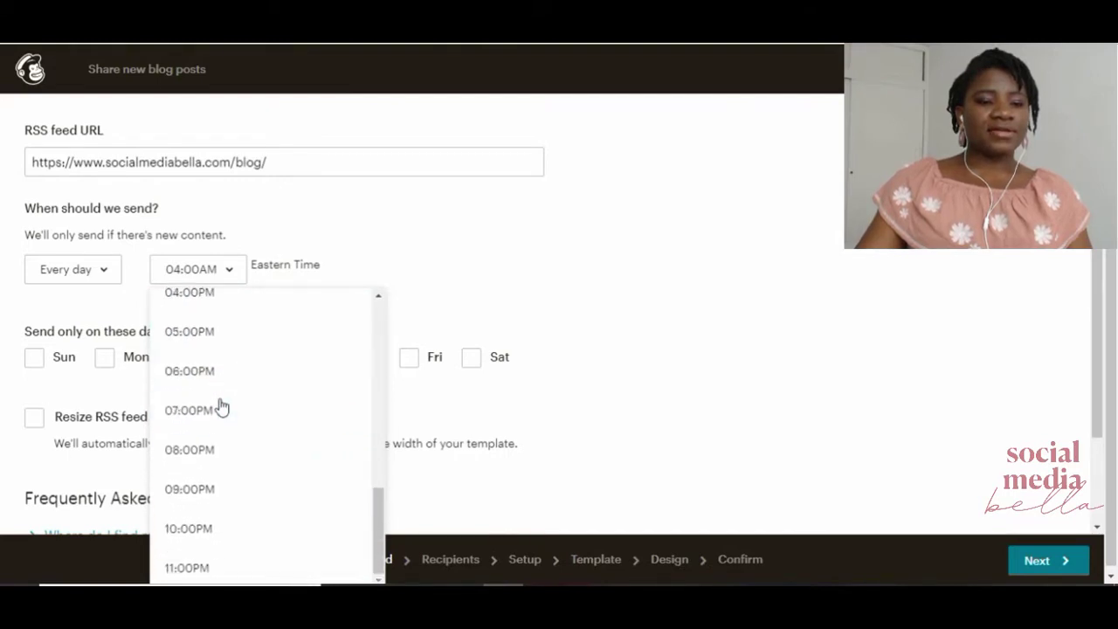
scroll(277, 464, "up", 4)
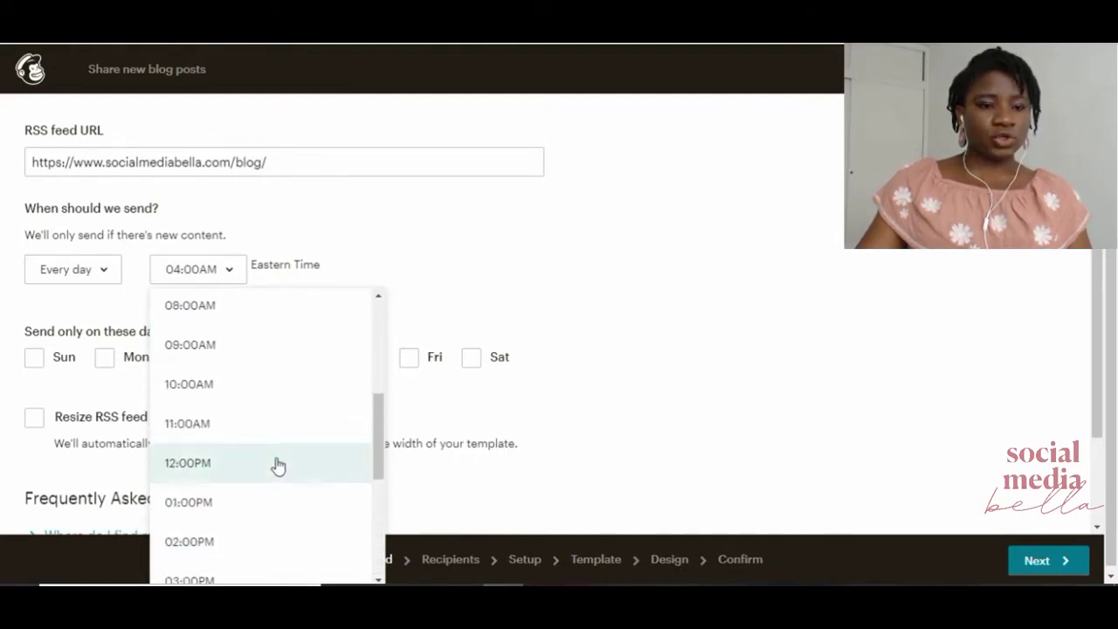
left_click(235, 476)
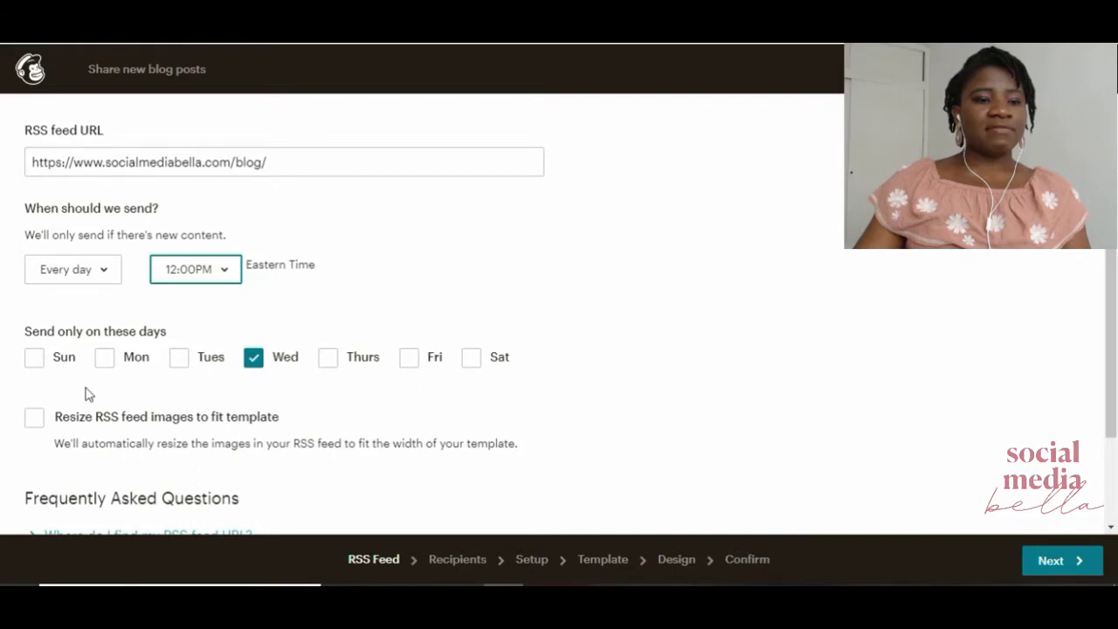
Enable resizing of RSS feed images to fit the template.
scroll(86, 393, "down", 1)
scroll(158, 282, "down", 1)
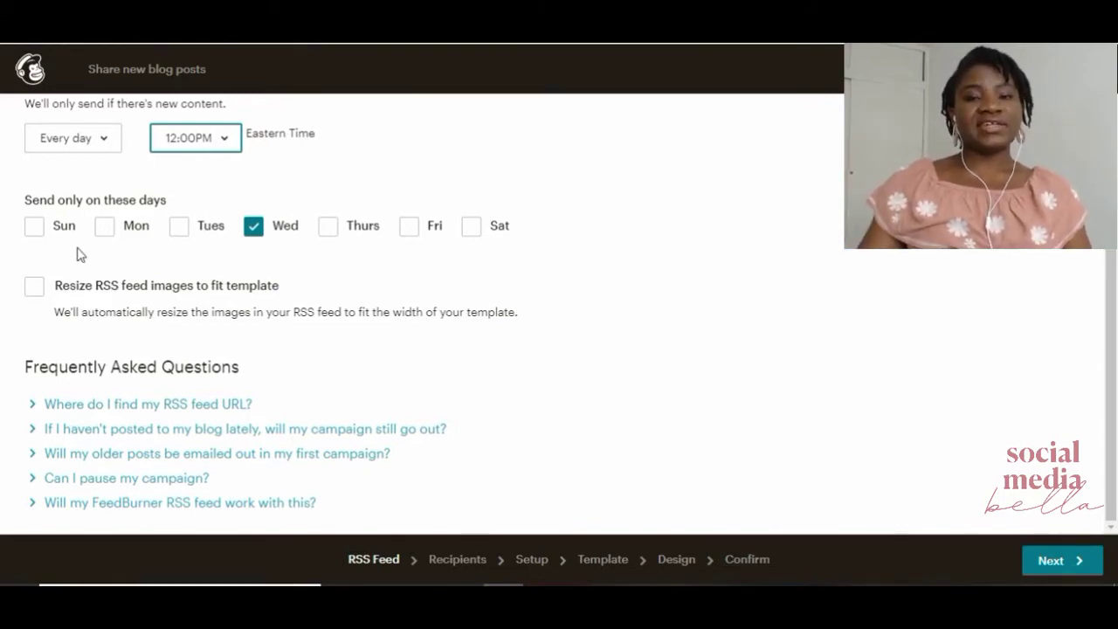
left_click(27, 294)
left_click(31, 293)
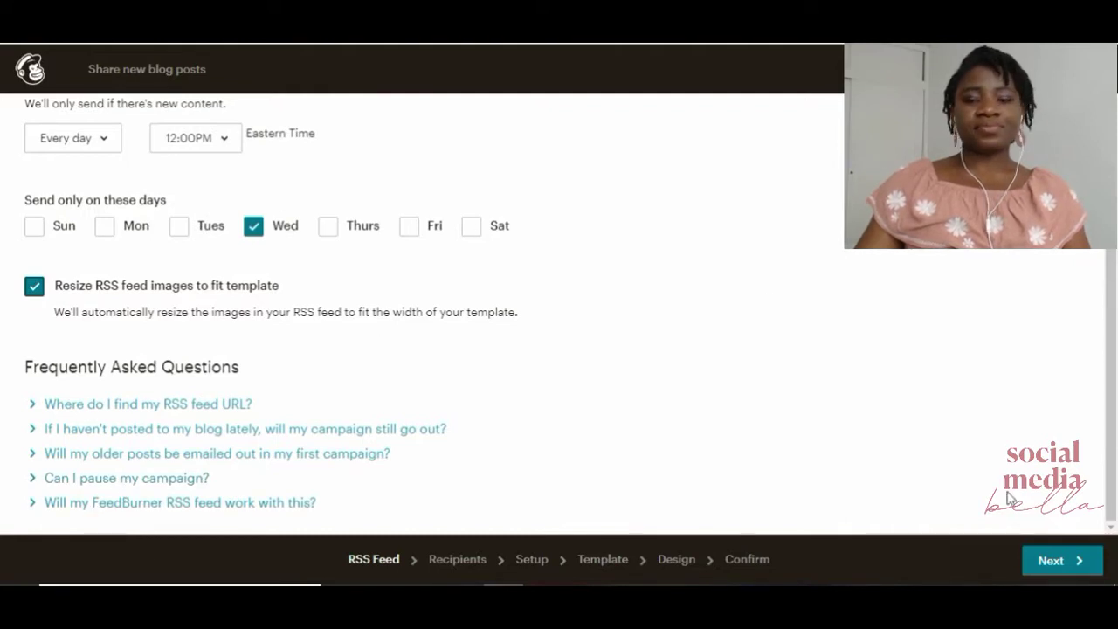
Save the RSS feed settings and continue to choosing the campaign's recipients.
left_click(1050, 561)
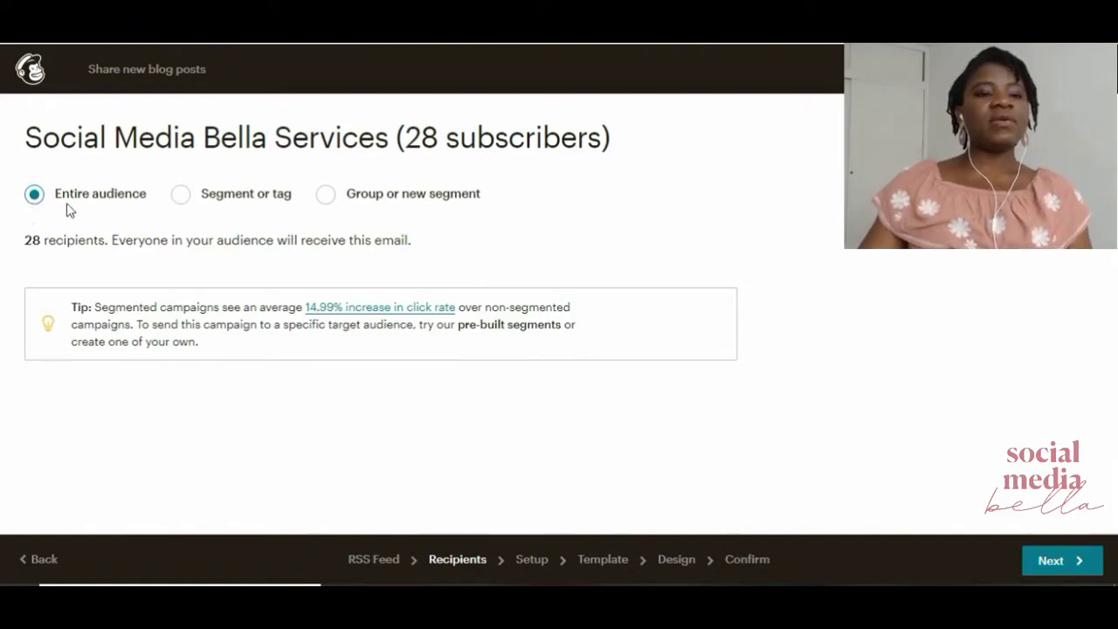
Examine the pre-built segments and the condition fields available for building a new recipient segment.
left_click(181, 196)
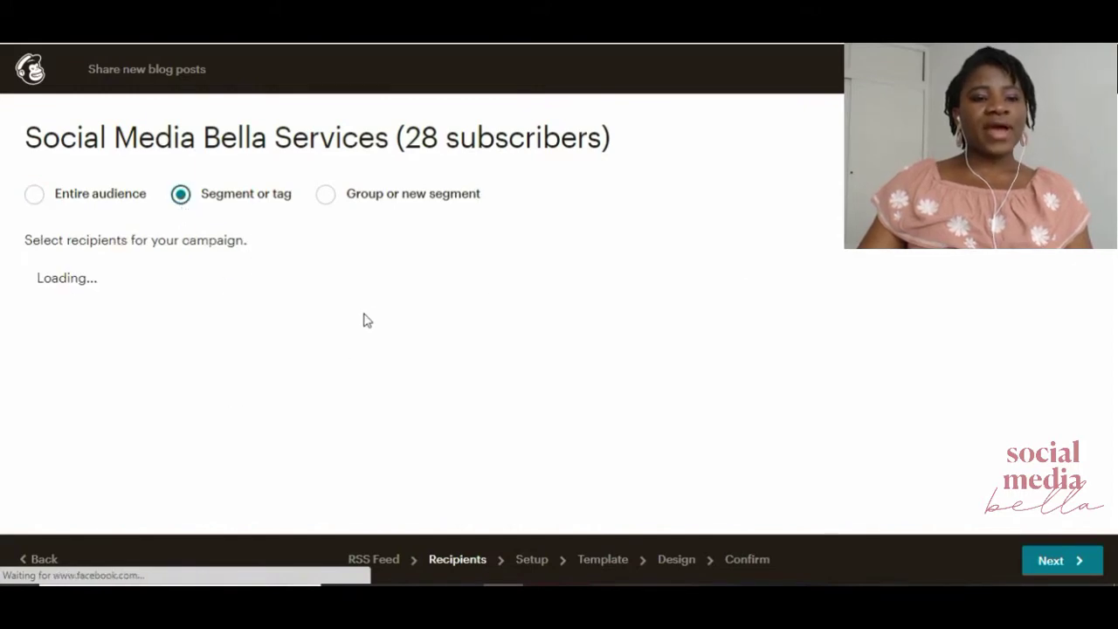
scroll(288, 370, "down", 3)
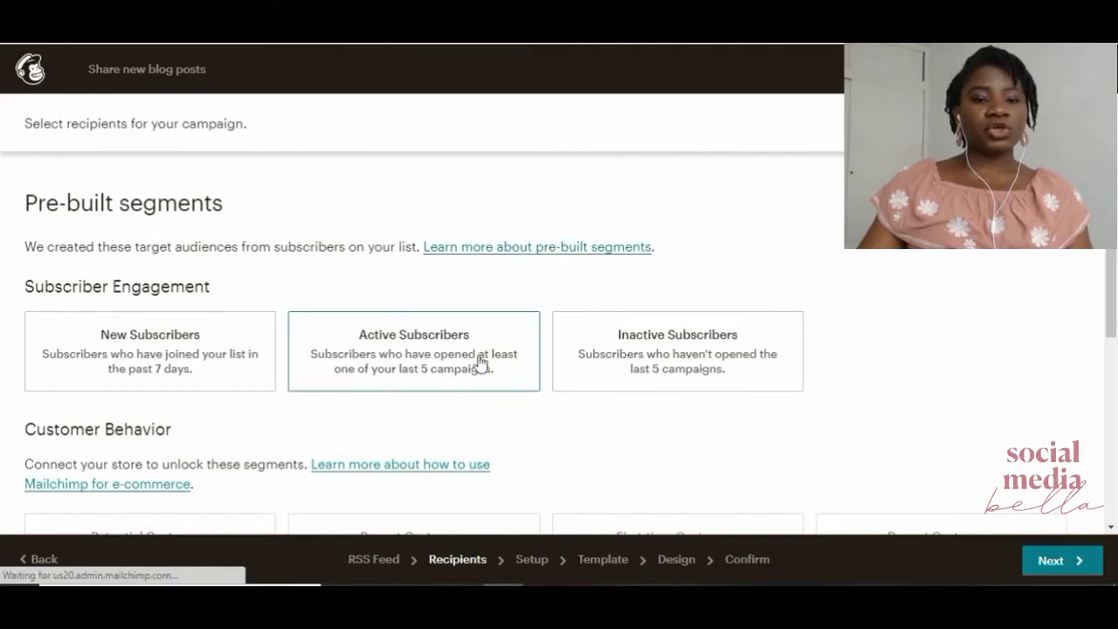
scroll(414, 379, "up", 2)
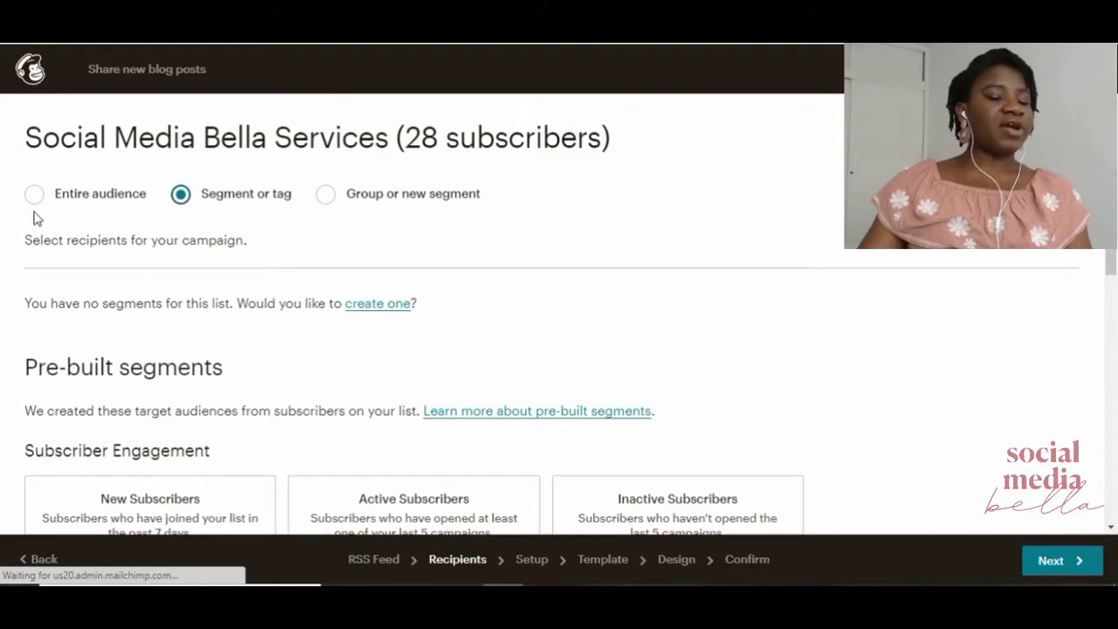
left_click(324, 208)
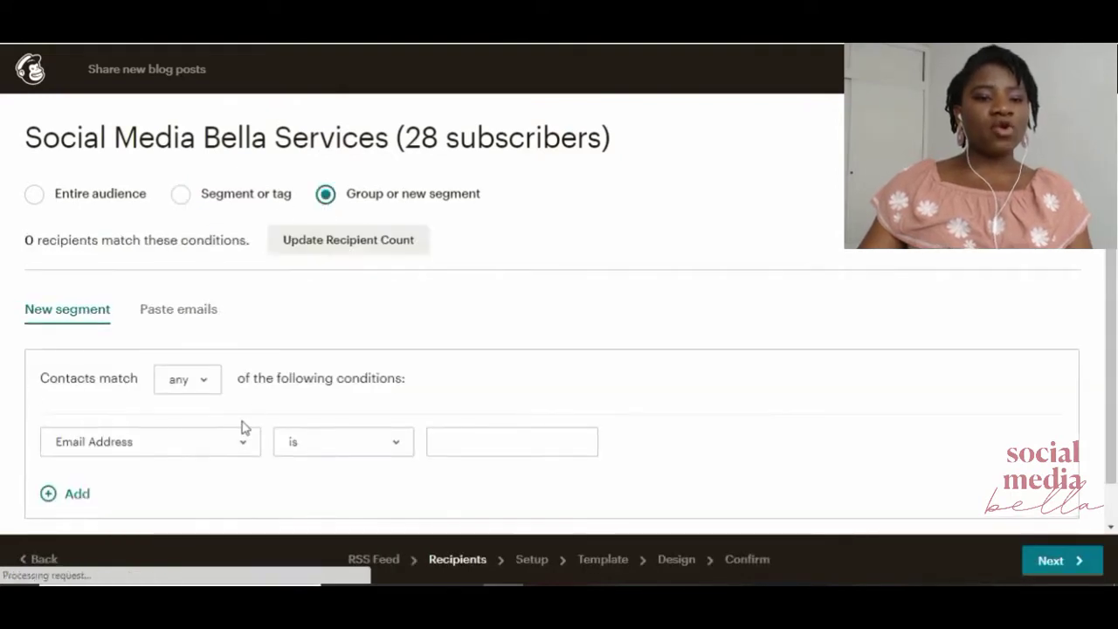
scroll(254, 402, "down", 1)
left_click(205, 399)
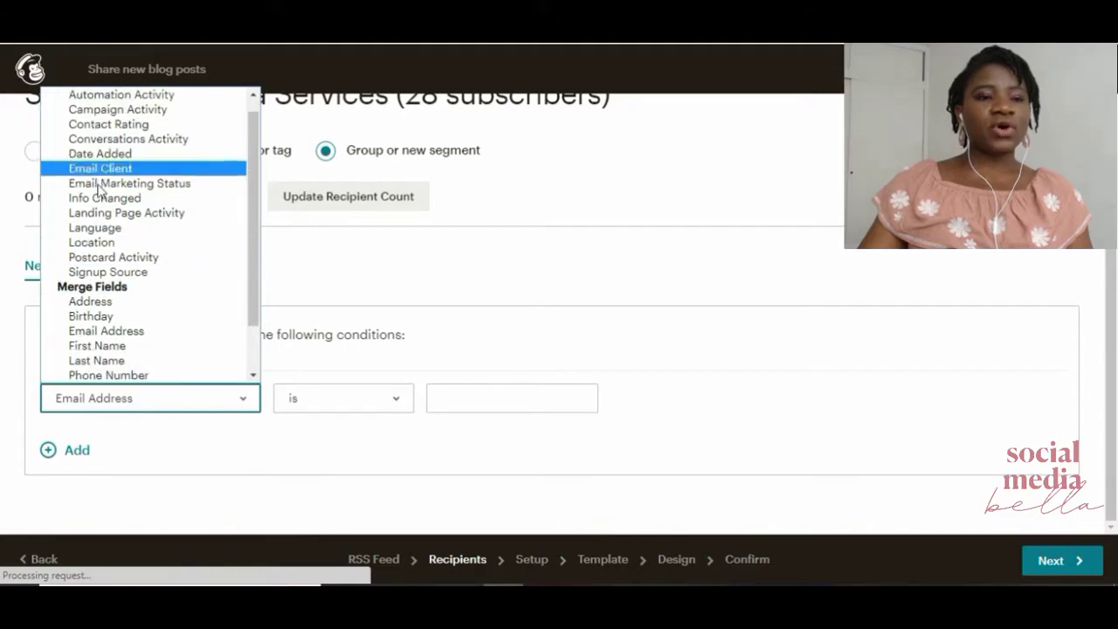
scroll(99, 193, "up", 1)
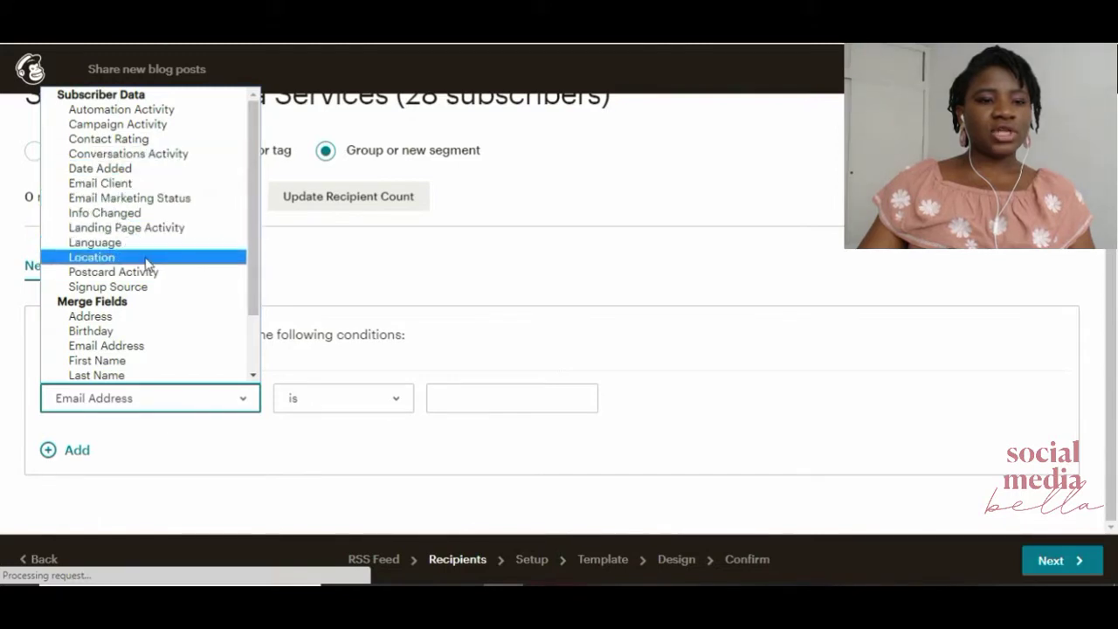
left_click(320, 263)
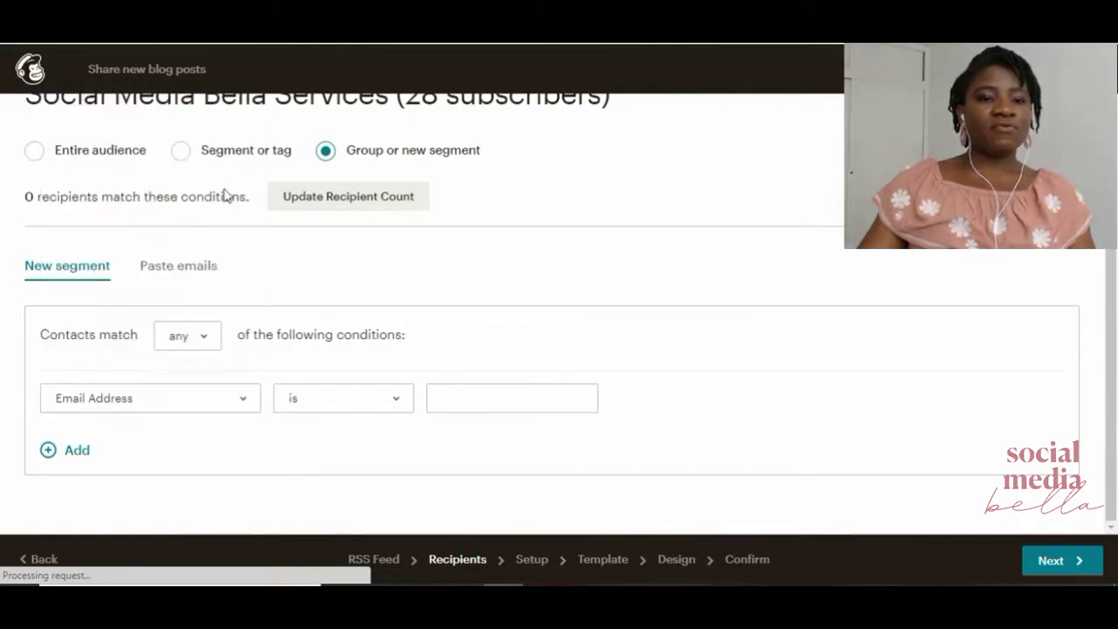
Choose the entire audience as the campaign's recipients and continue to the campaign setup.
left_click(44, 158)
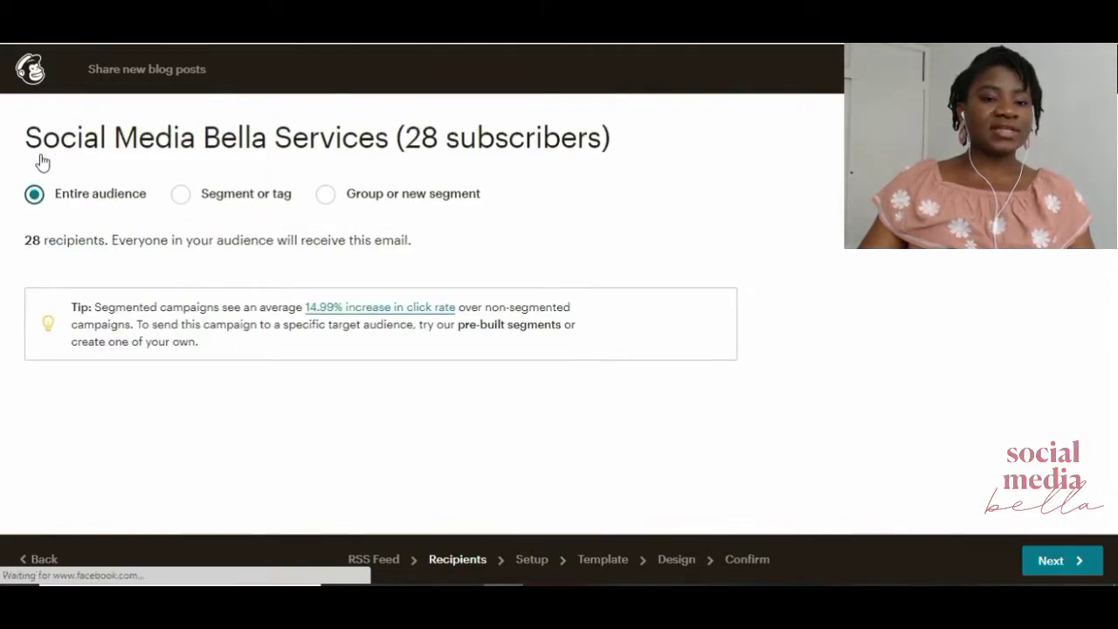
left_click(1078, 564)
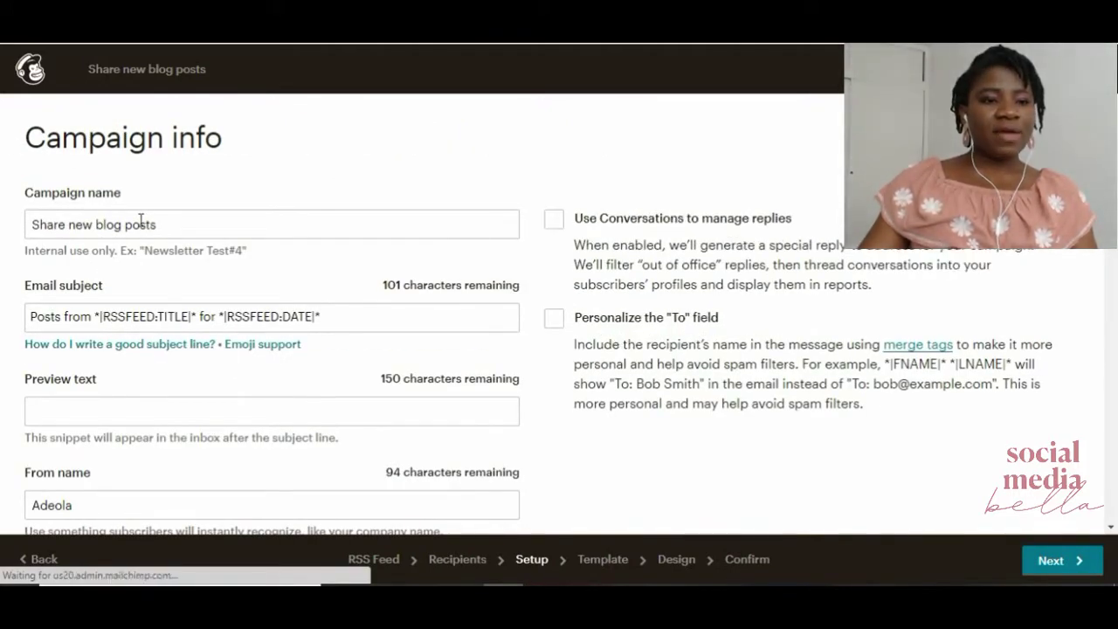
Insert "*NEW BLOG POST ALERT*" at the beginning of the email subject.
scroll(140, 223, "down", 1)
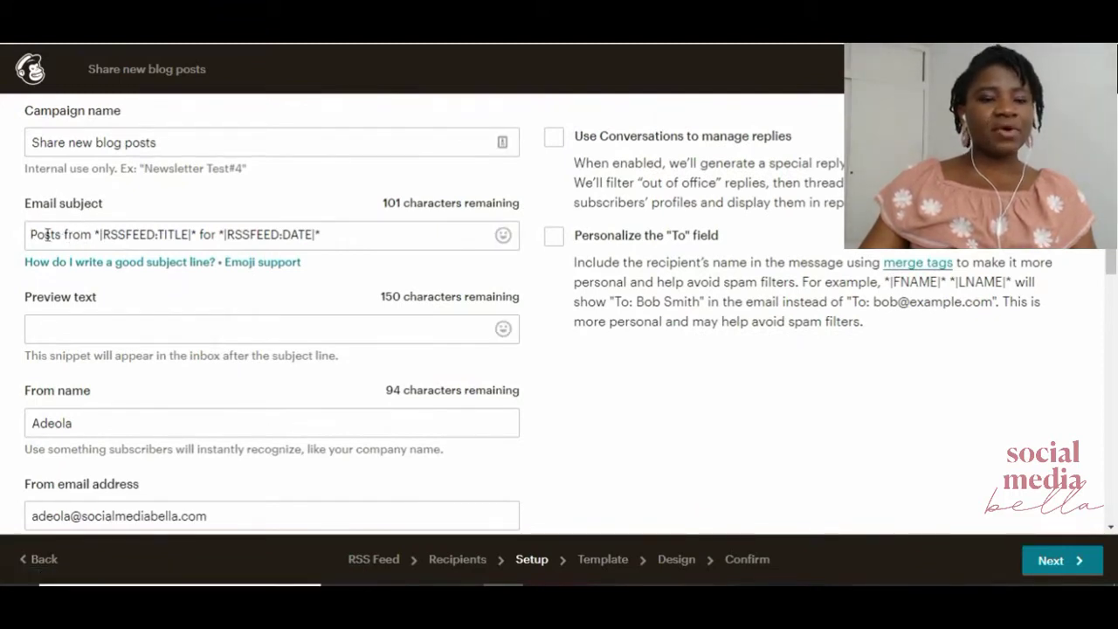
left_click(33, 234)
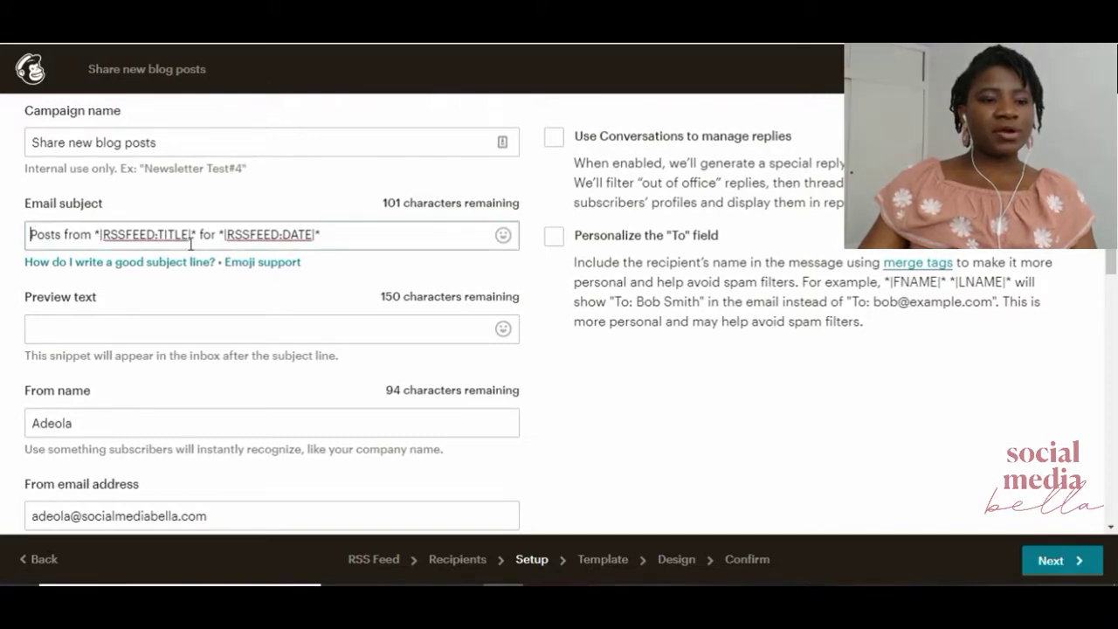
type("*N")
key("BackSpace")
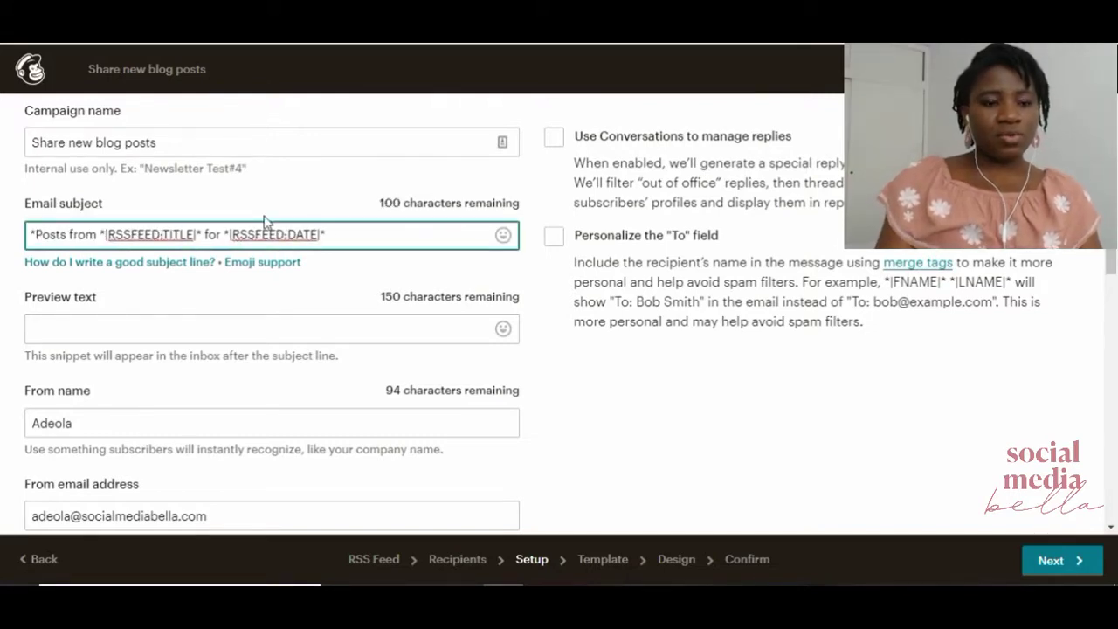
type("NEW BLOG P")
type("OST ALER*")
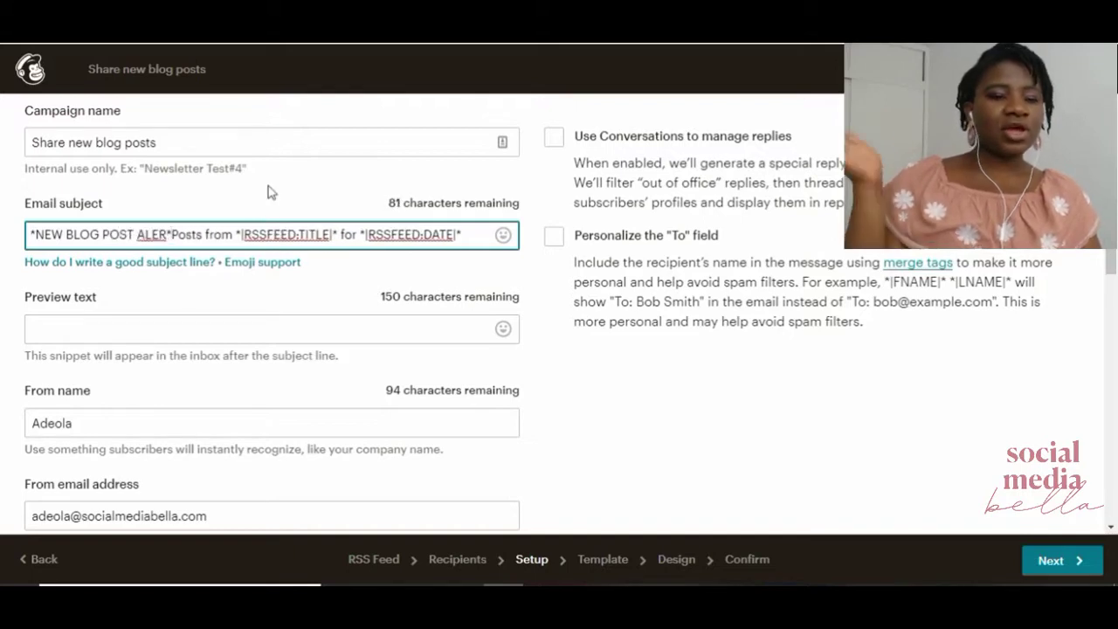
key("BackSpace")
type("T*")
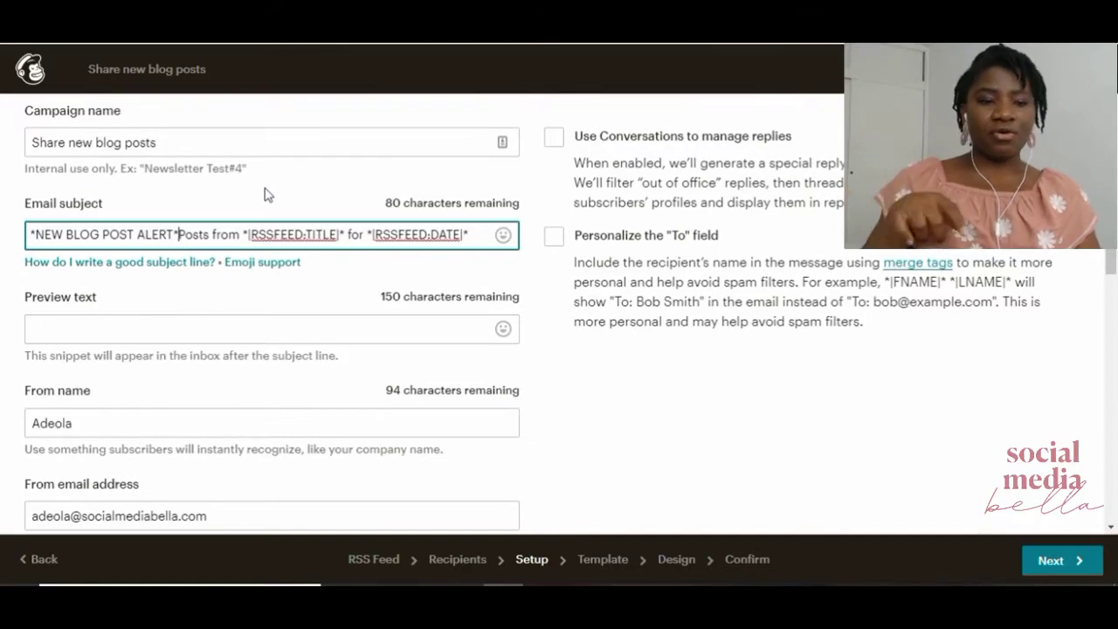
Remove the words "Posts from" before the RSS feed title tag in the email subject, keeping a space after the alert text.
key("Delete")
key("Delete")
key("Delete")
key("Delete")
key("Delete")
key("Delete")
key("Delete")
key("Delete")
key("Delete")
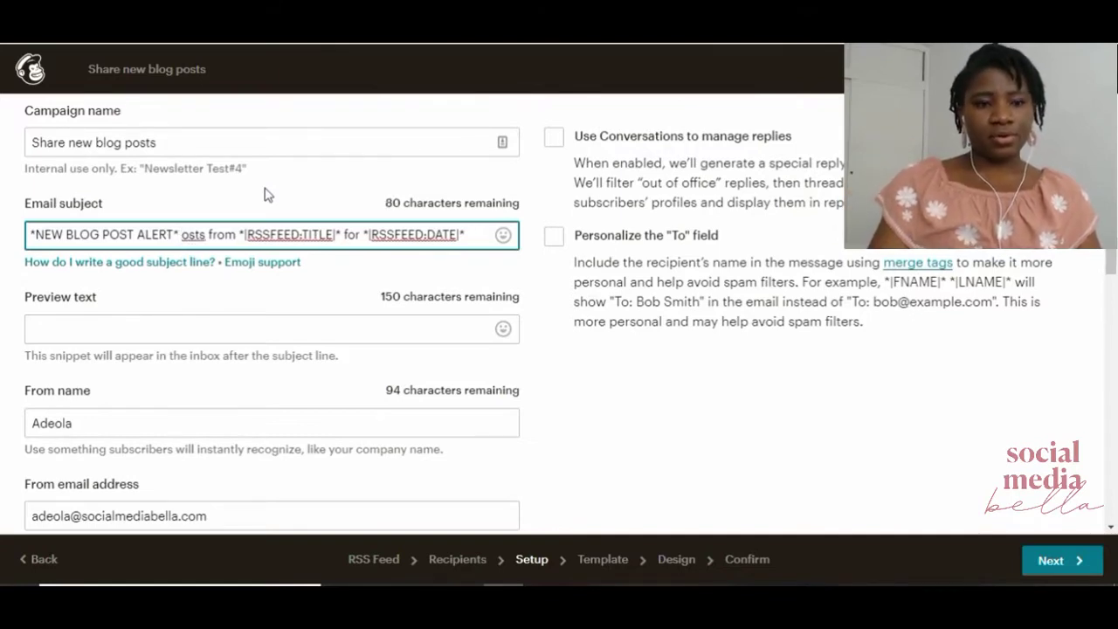
key("Delete")
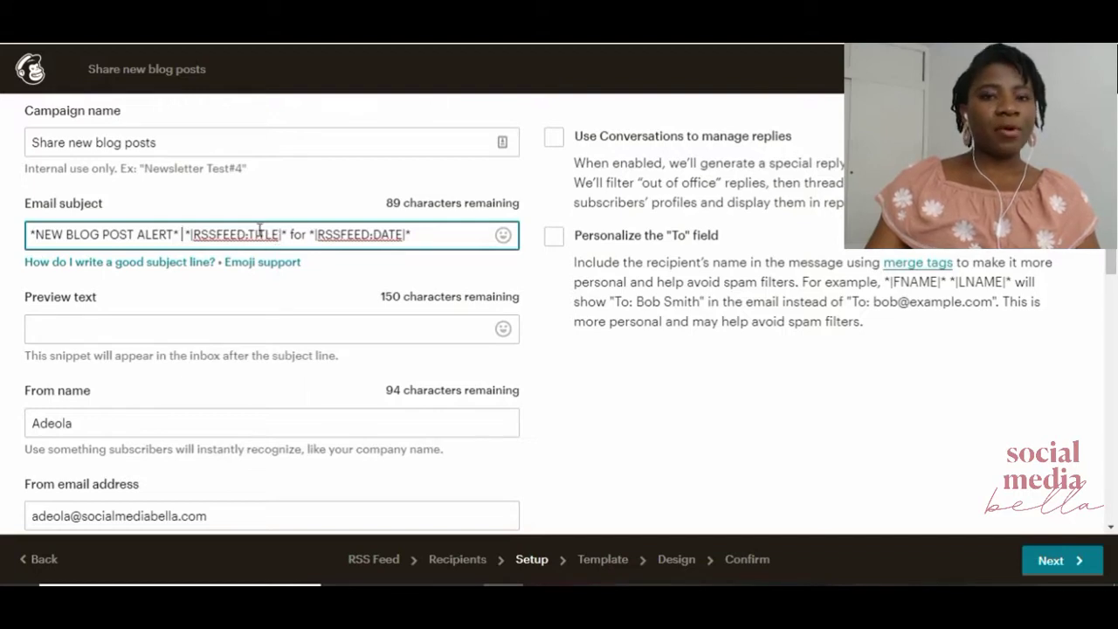
Remove "for *|RSSFEED:DATE|*" from the end of the email subject.
left_click(425, 234)
left_click_drag(411, 234, 298, 234)
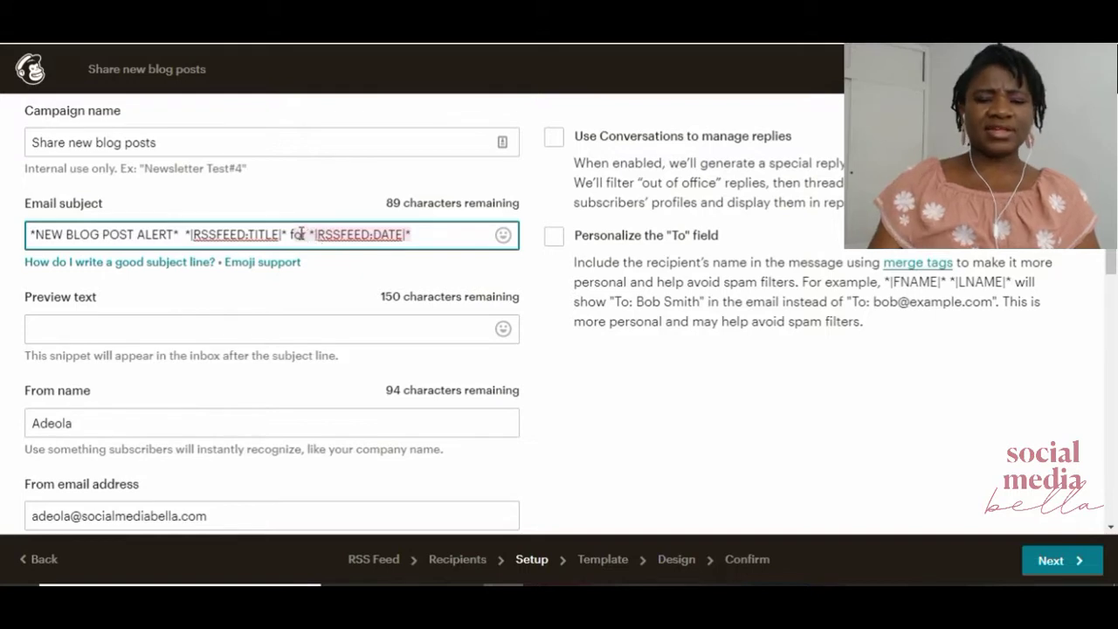
key("BackSpace")
key("BackSpace")
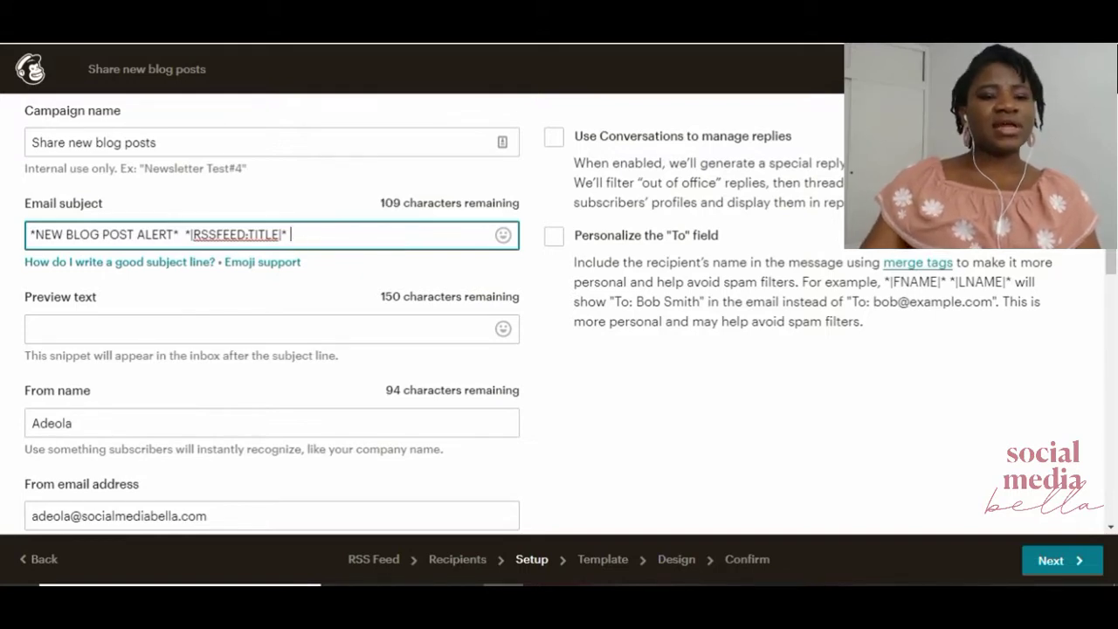
Insert a star emoji at the beginning of the email subject.
left_click(503, 236)
scroll(428, 389, "down", 1)
scroll(428, 389, "down", 5)
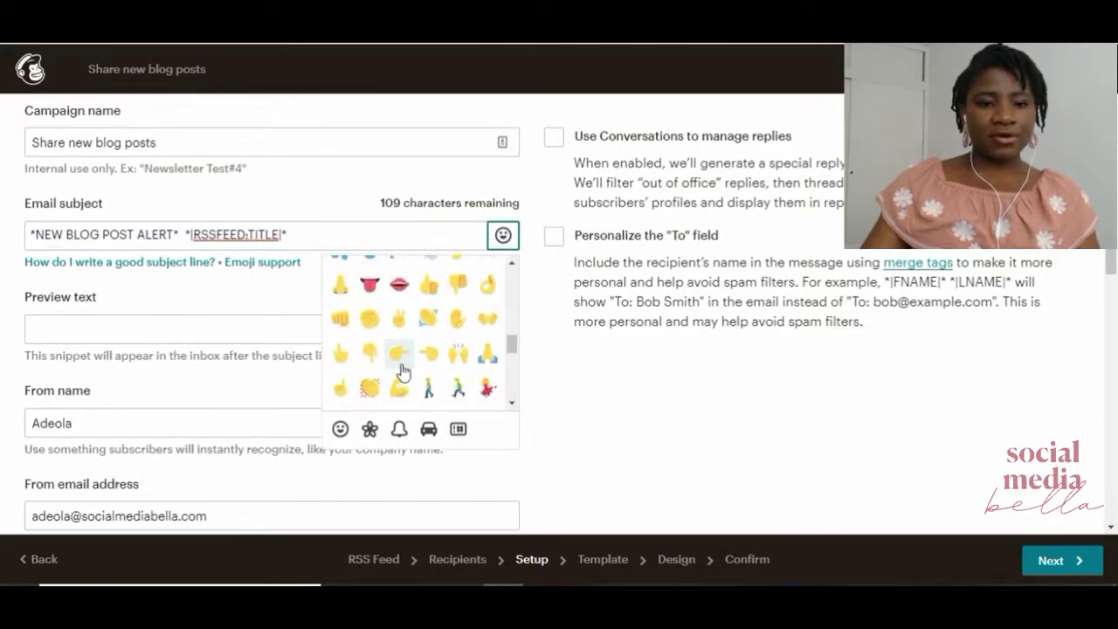
scroll(419, 341, "up", 3)
scroll(417, 344, "down", 3)
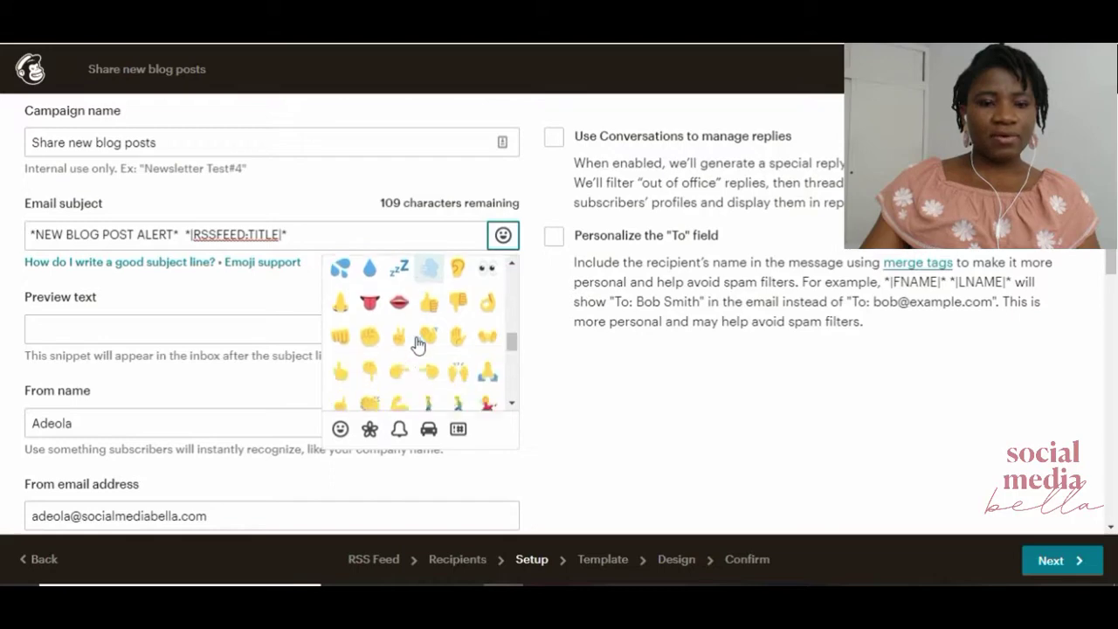
scroll(415, 341, "up", 3)
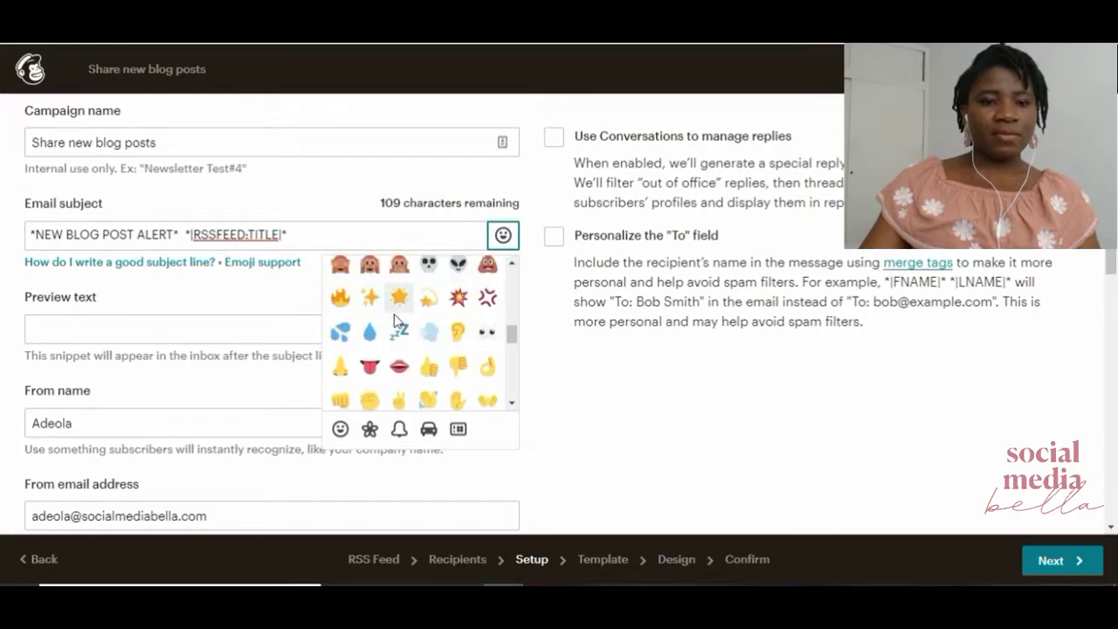
left_click(399, 298)
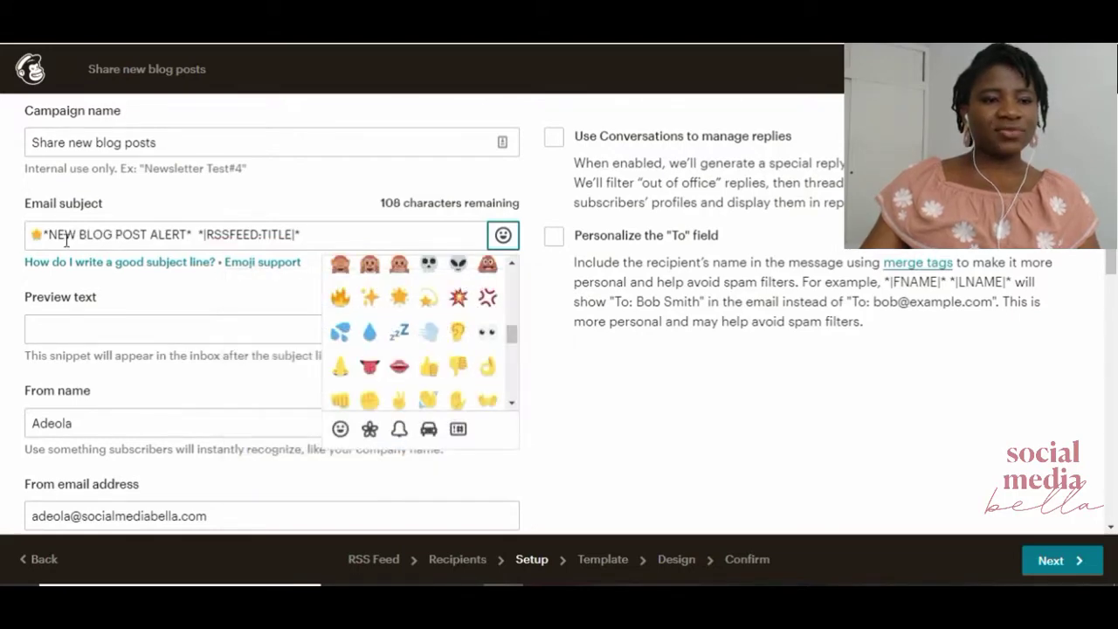
Add a matching star emoji at the end of the email subject, after the RSS feed title tag.
left_click(319, 240)
left_click(502, 235)
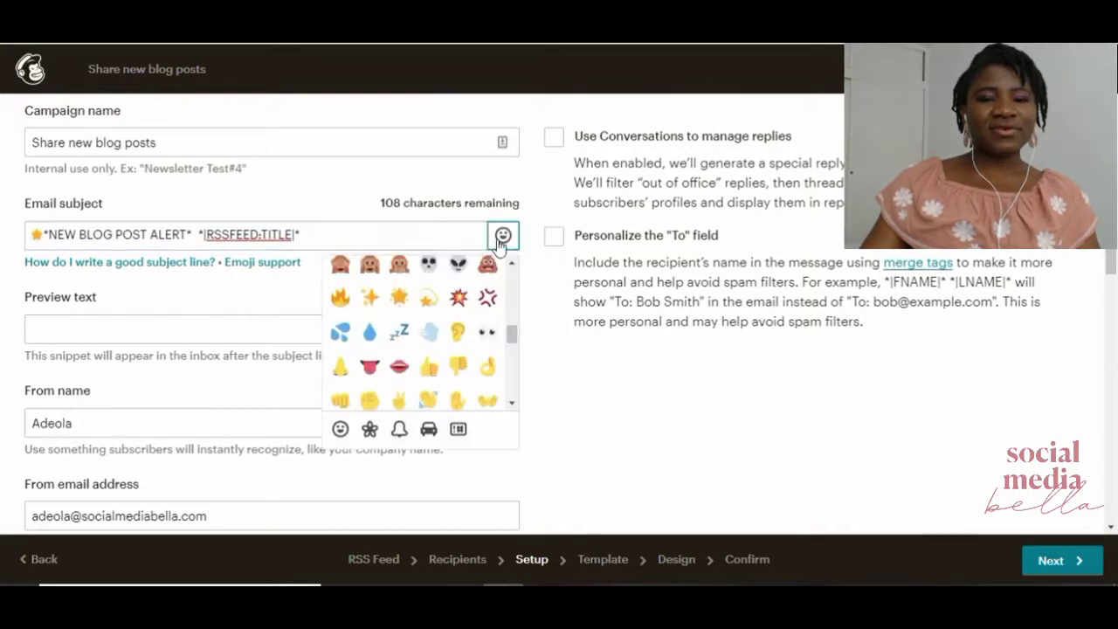
left_click(401, 297)
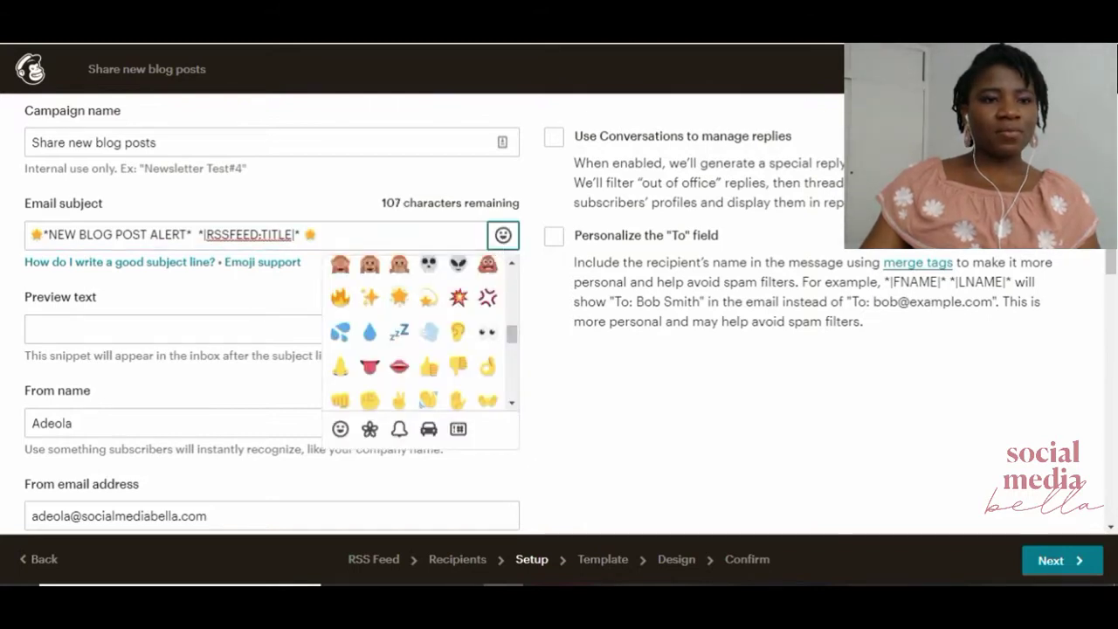
left_click(225, 288)
Enter the preview text "Check out our new blog post and hit reply to let us know what you think" and add a grinning face emoji.
scroll(220, 352, "down", 1)
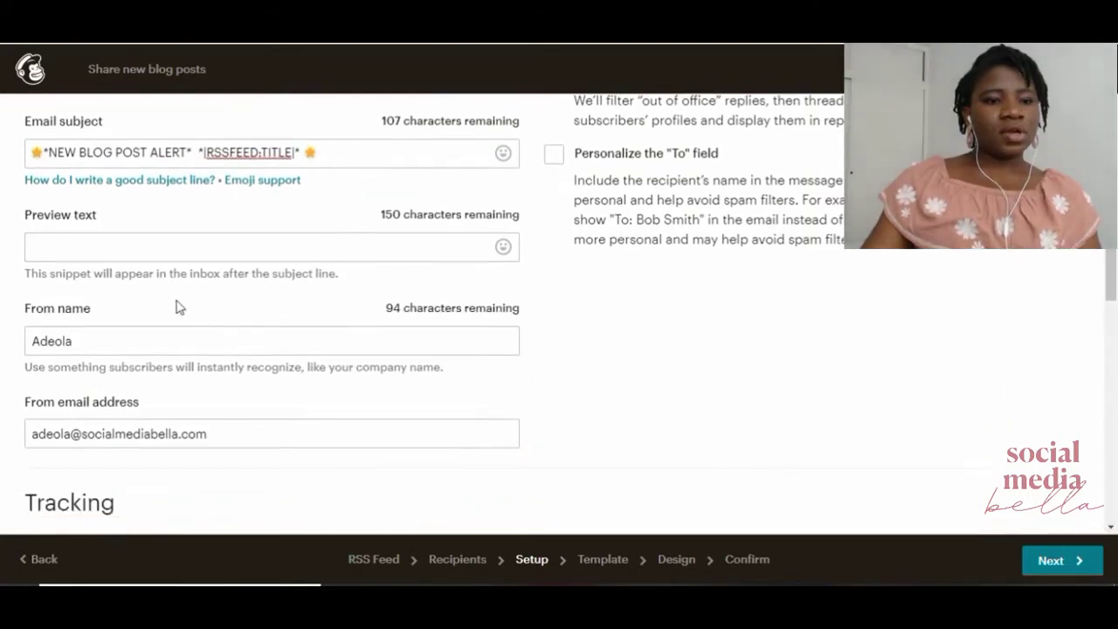
left_click(322, 251)
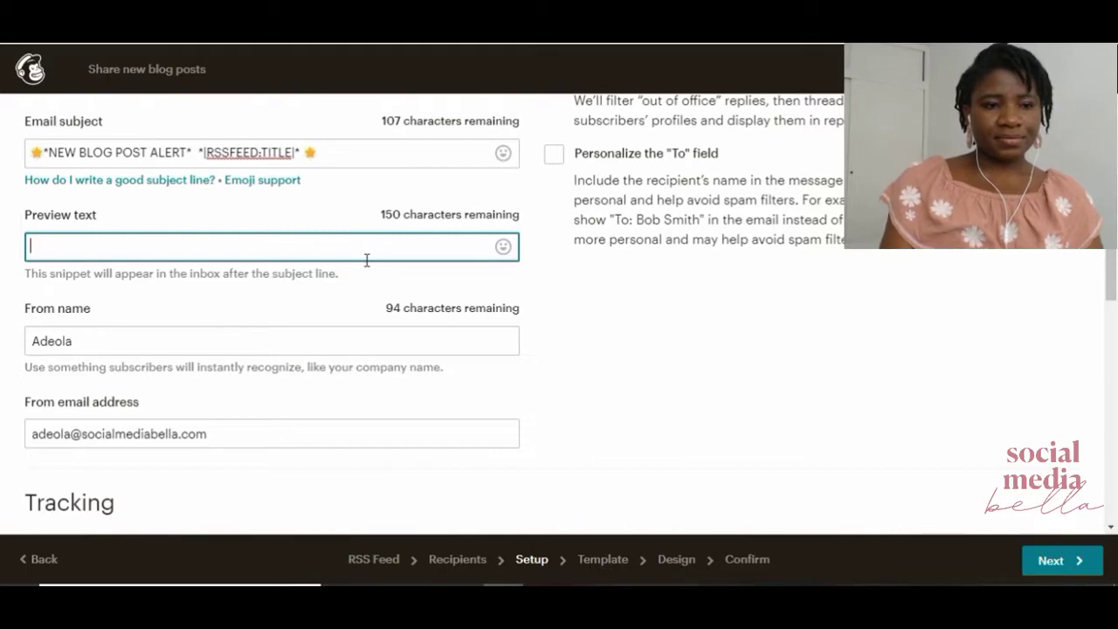
type("Check out our new b")
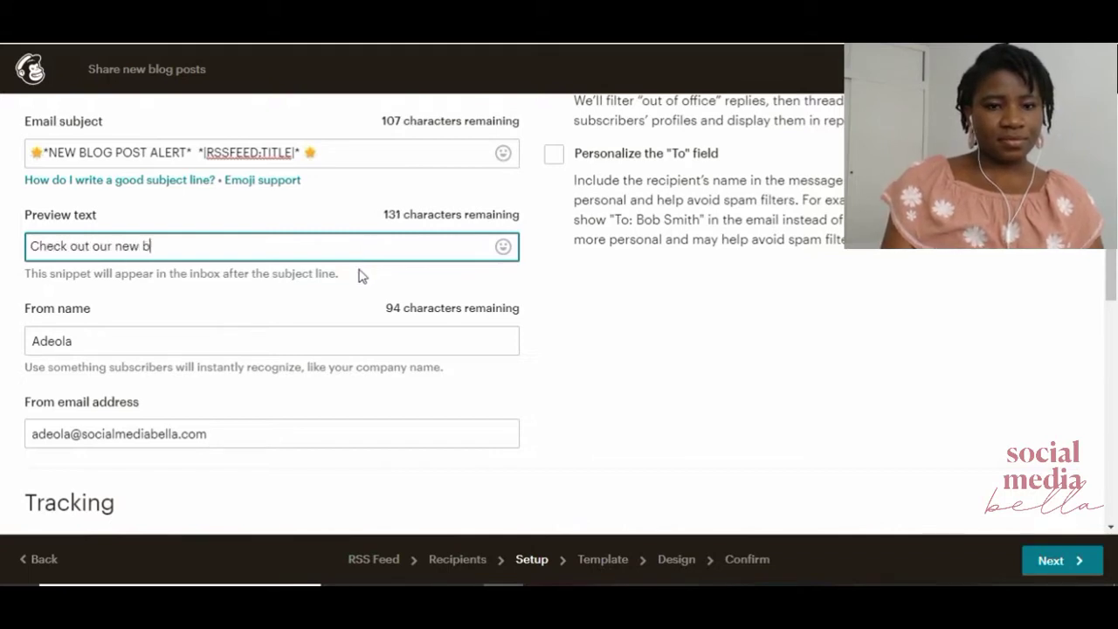
type("log post,")
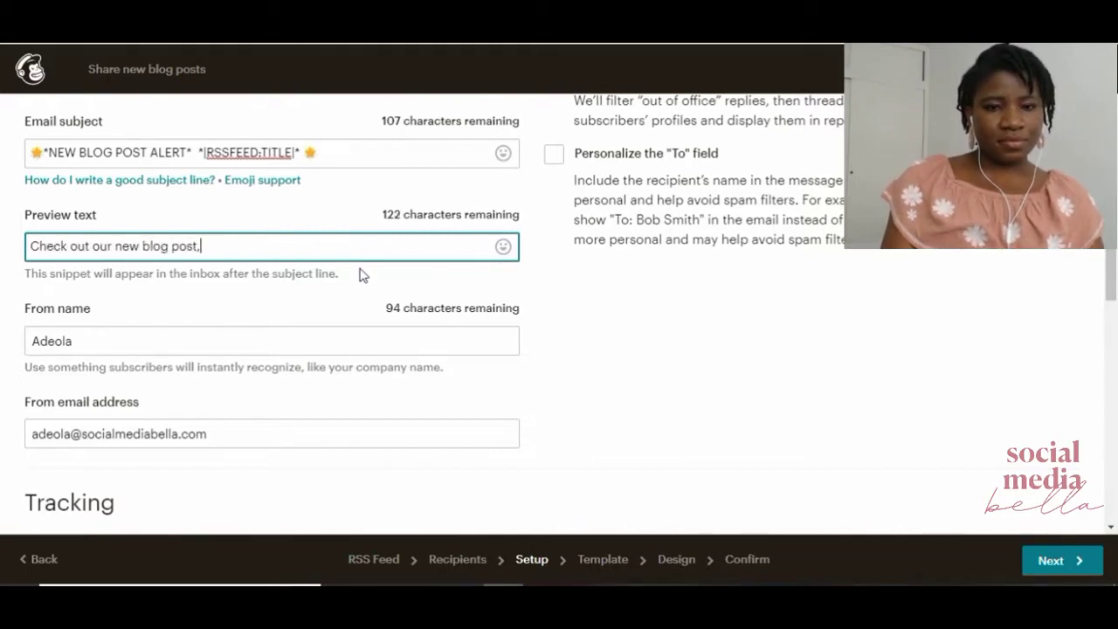
type(" there's a")
key("BackSpace")
key("BackSpace")
key("BackSpace")
key("BackSpace")
key("BackSpace")
key("BackSpace")
key("BackSpace")
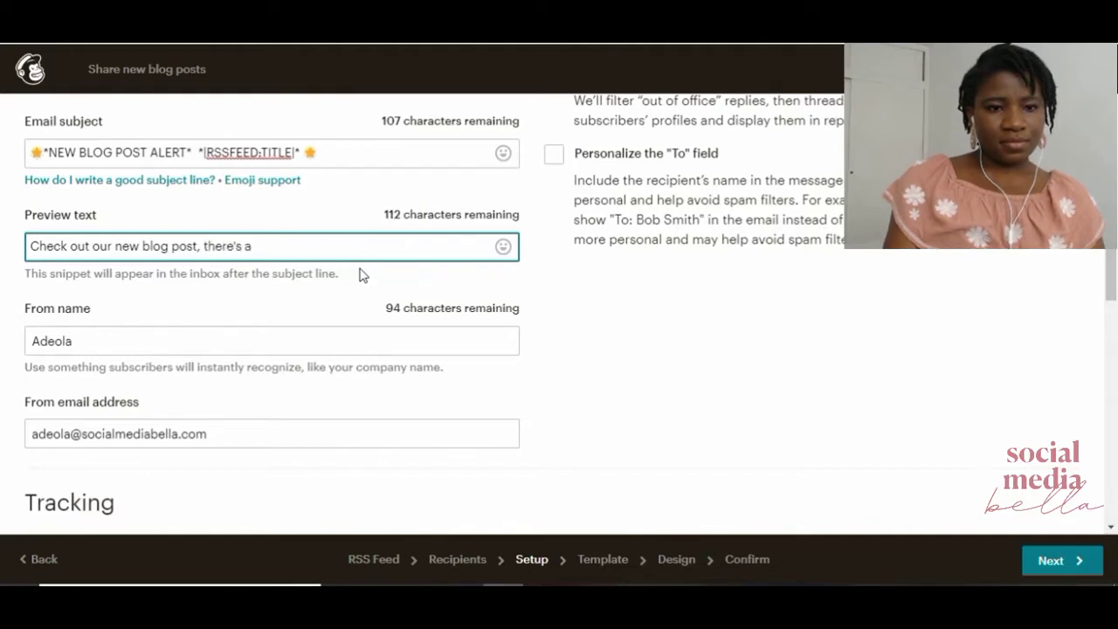
key("BackSpace")
key("BackSpace")
key("BackSpace")
key("BackSpace")
key("BackSpace")
type("an")
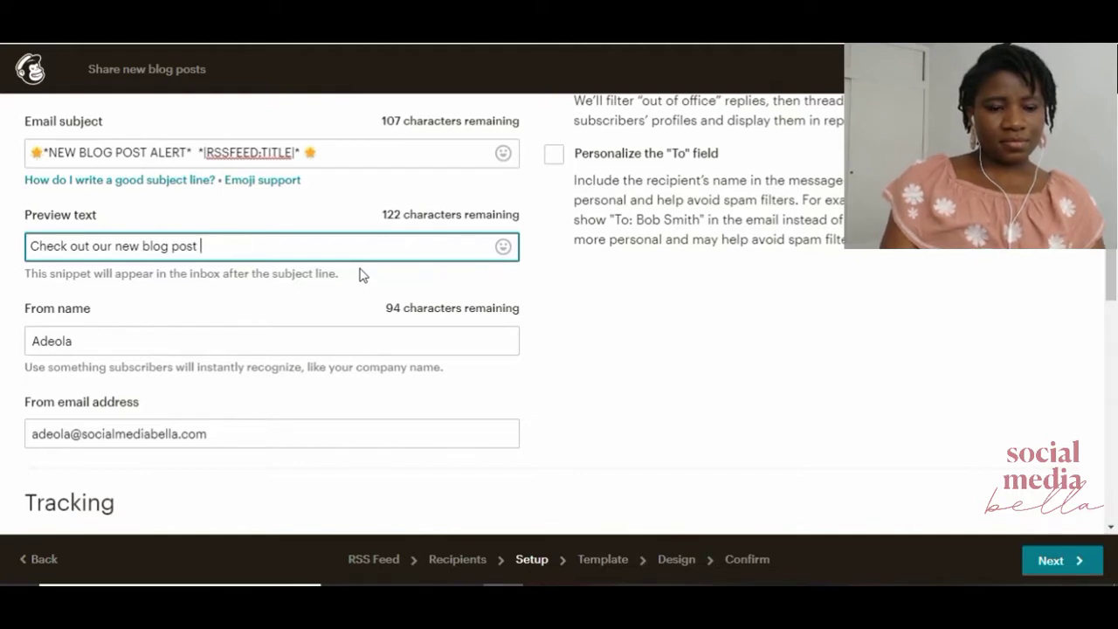
type("d hit reply to ")
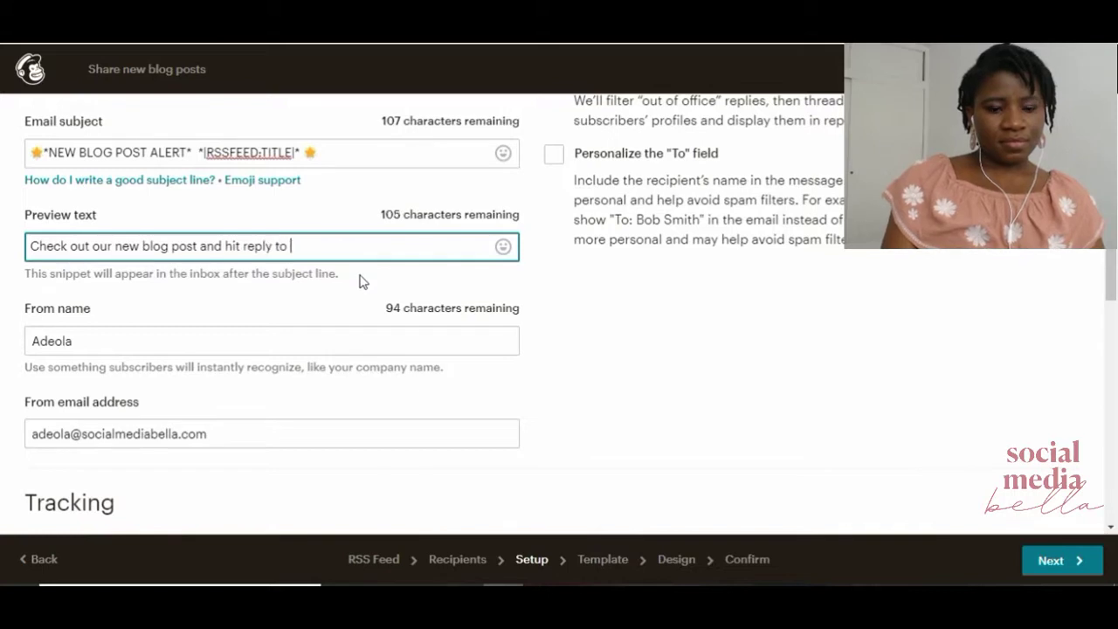
type("let us know what you thin")
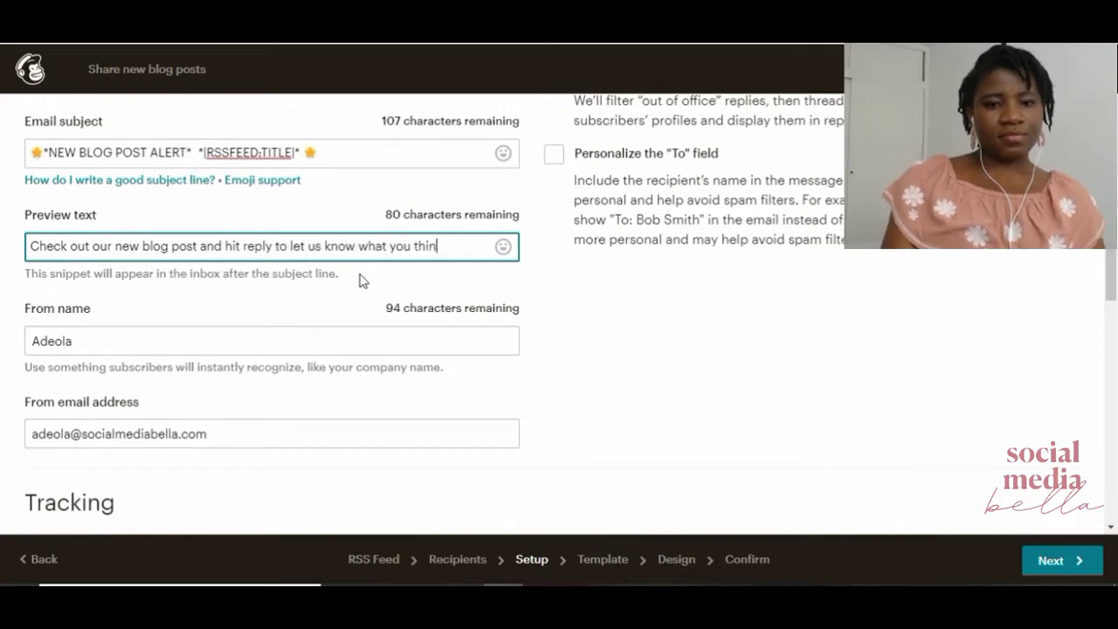
type("k")
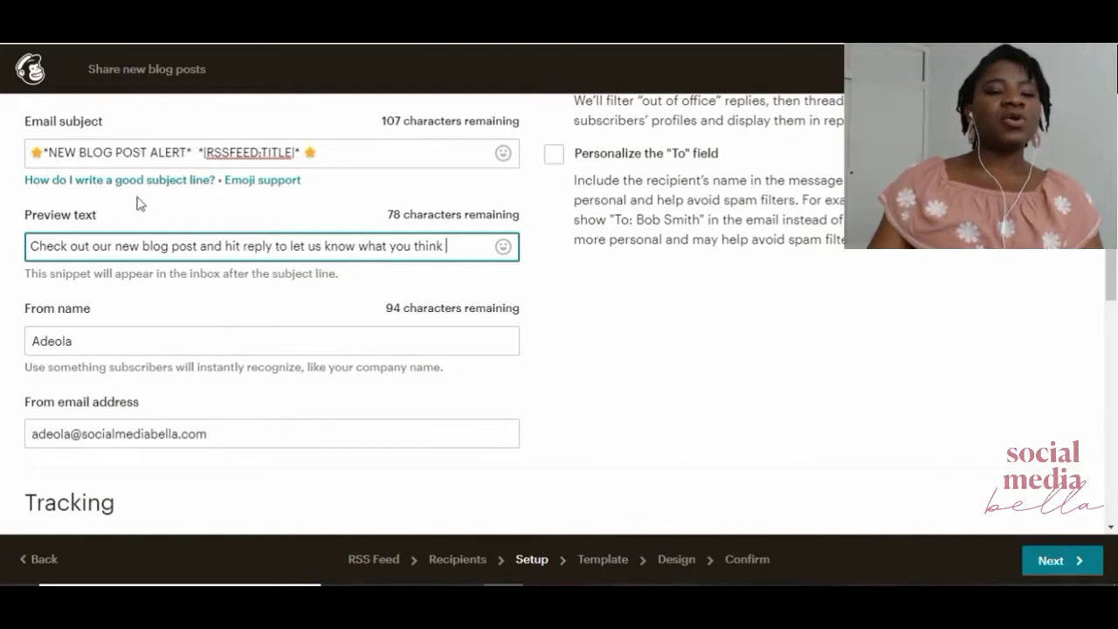
left_click(504, 246)
left_click(398, 285)
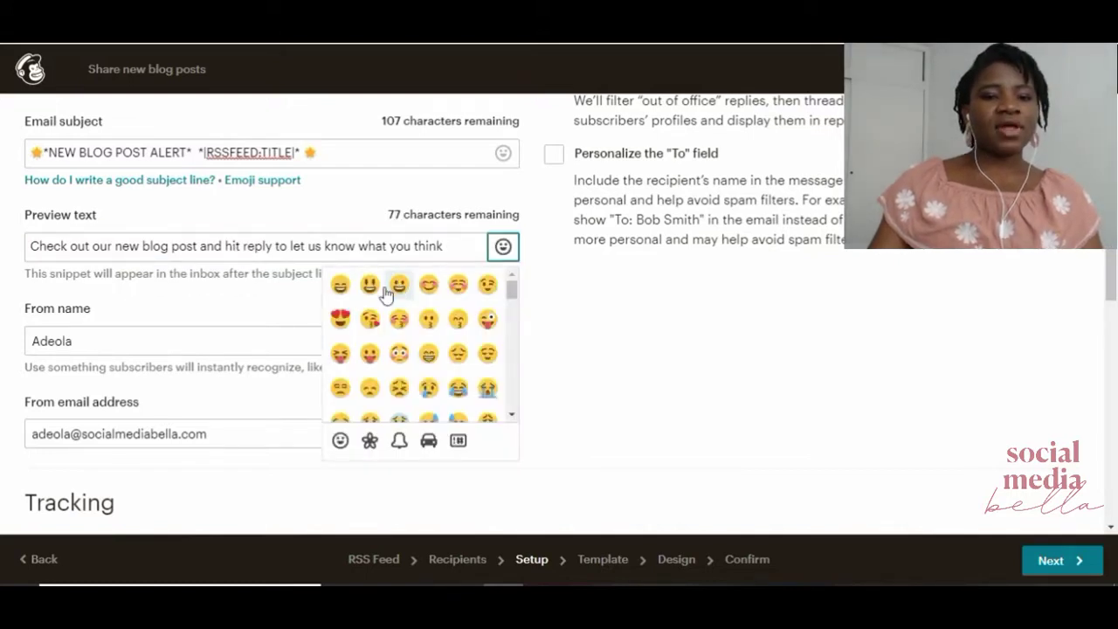
Append "| Social Media Bella" to the sender's first name in the From name.
left_click(457, 248)
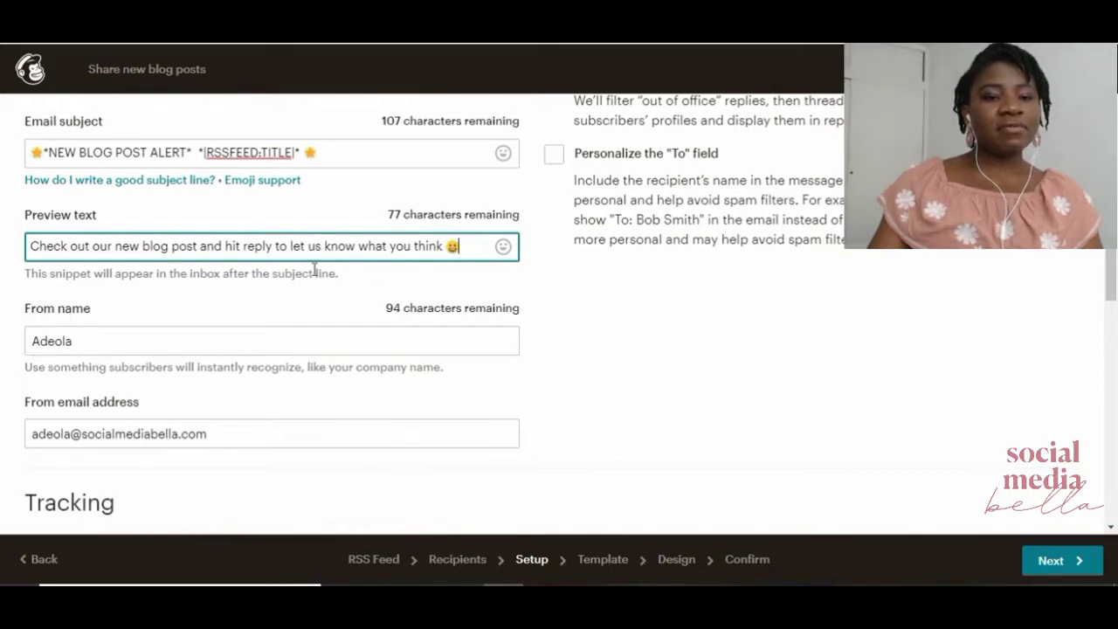
left_click(135, 341)
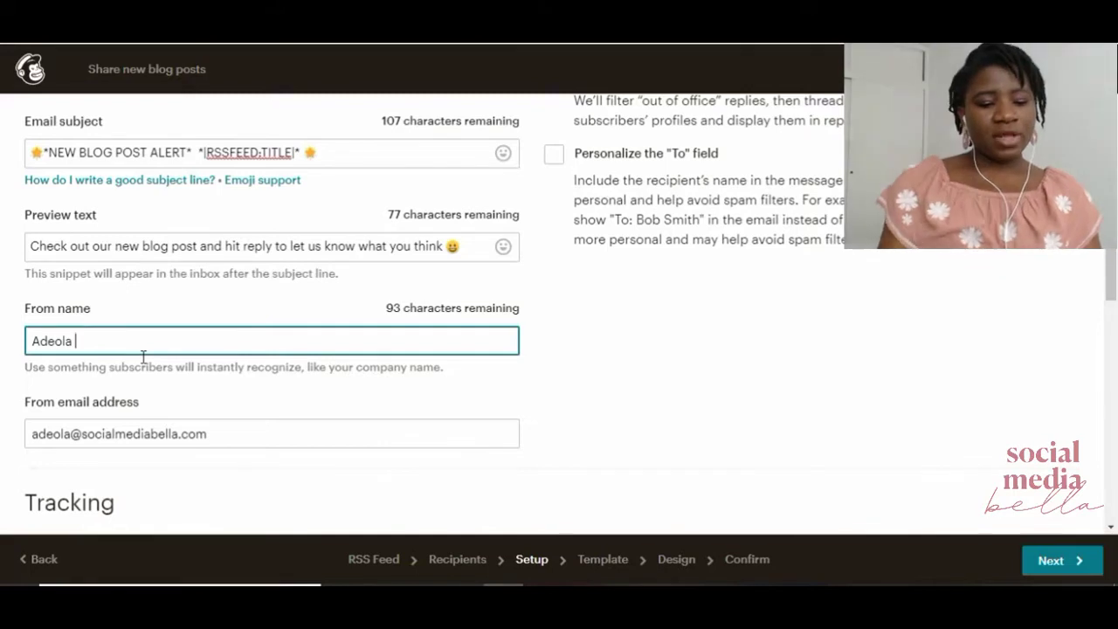
type("| Social Media Bella |")
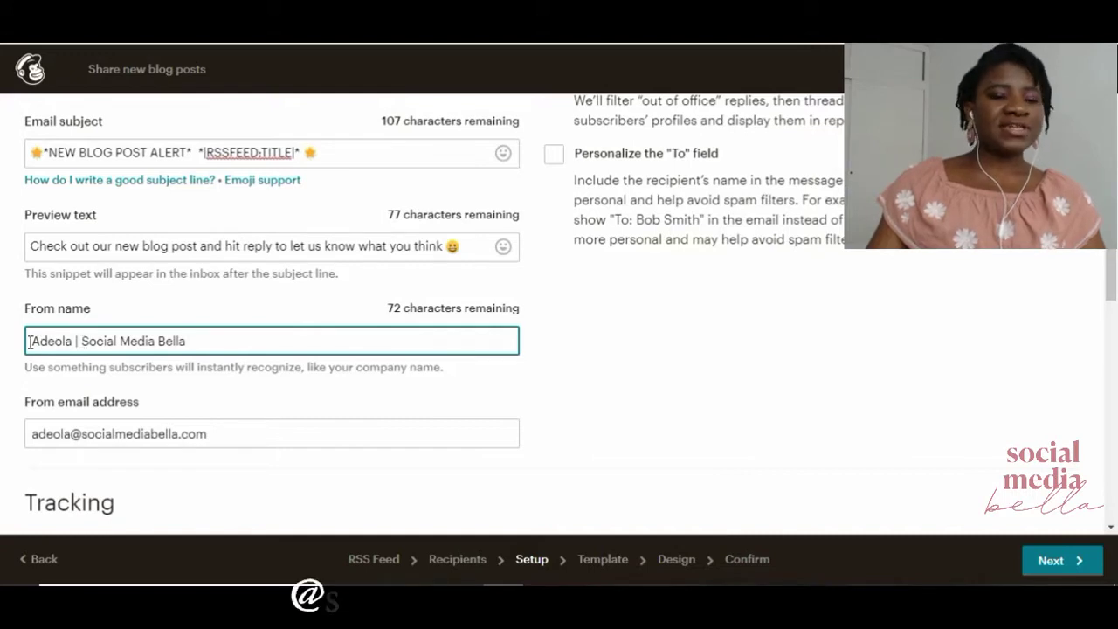
Enable personalization of the "To" field with the *|FNAME|* merge tag and turn on Conversations to manage replies.
scroll(90, 417, "down", 2)
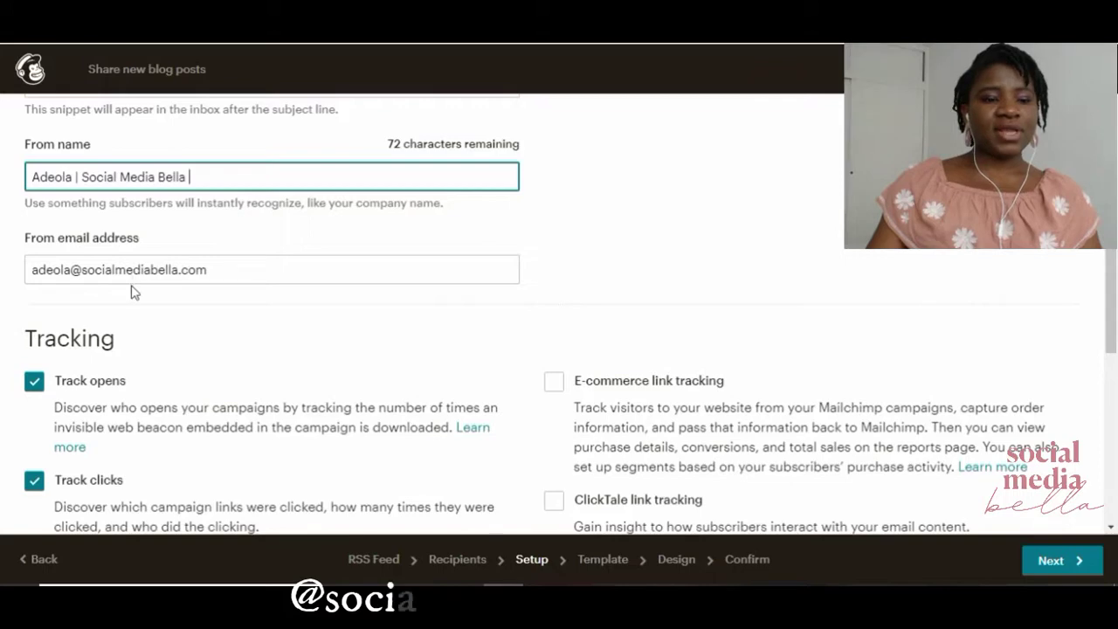
scroll(127, 297, "down", 2)
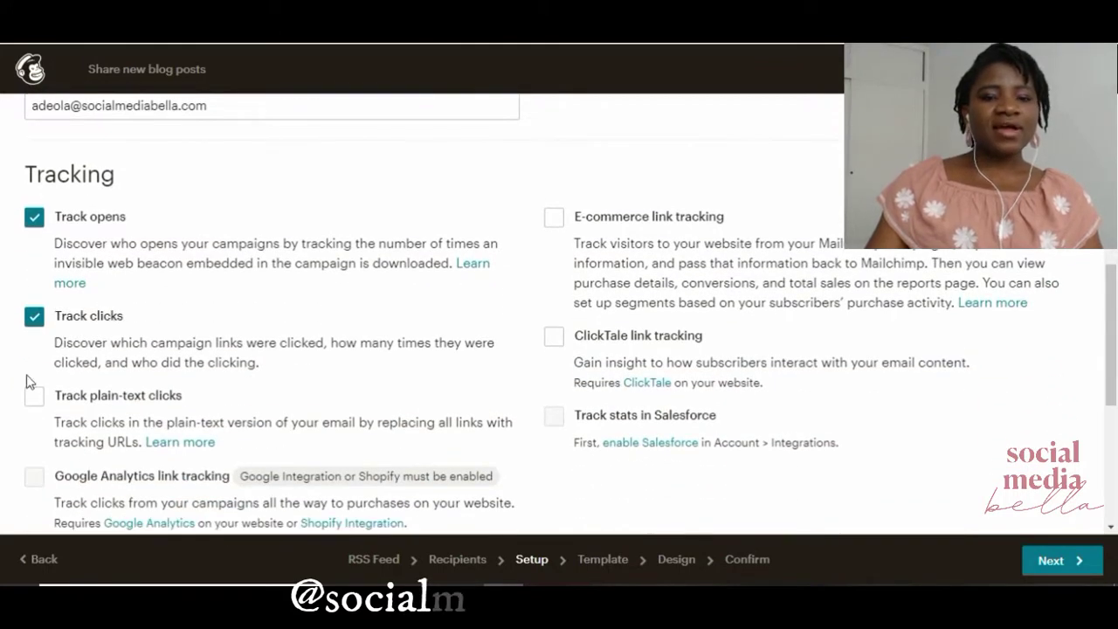
scroll(25, 382, "up", 6)
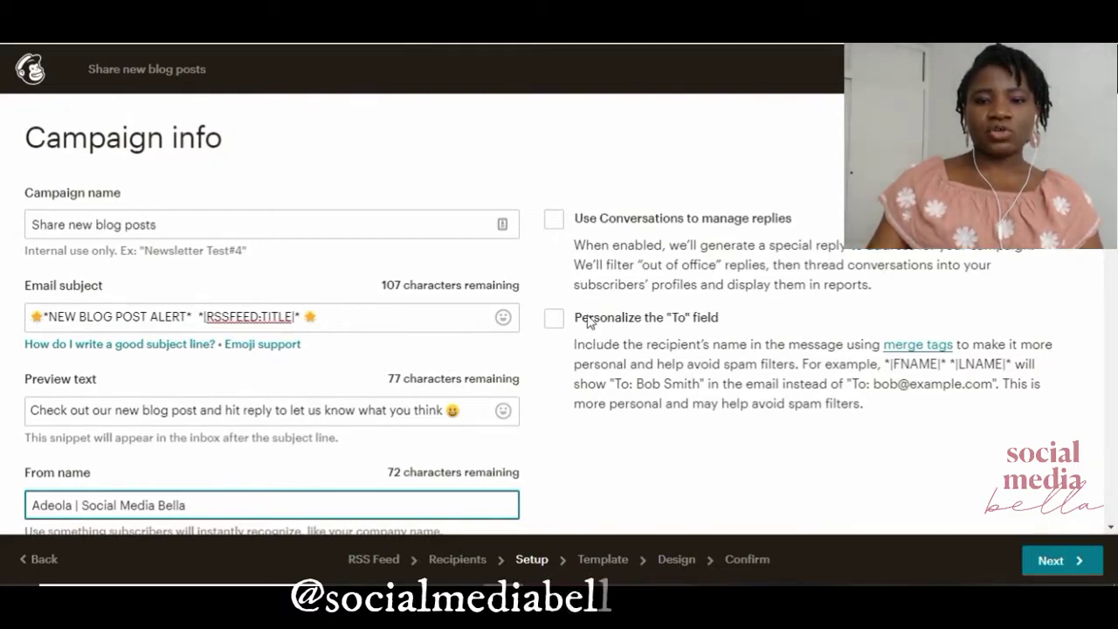
left_click(553, 320)
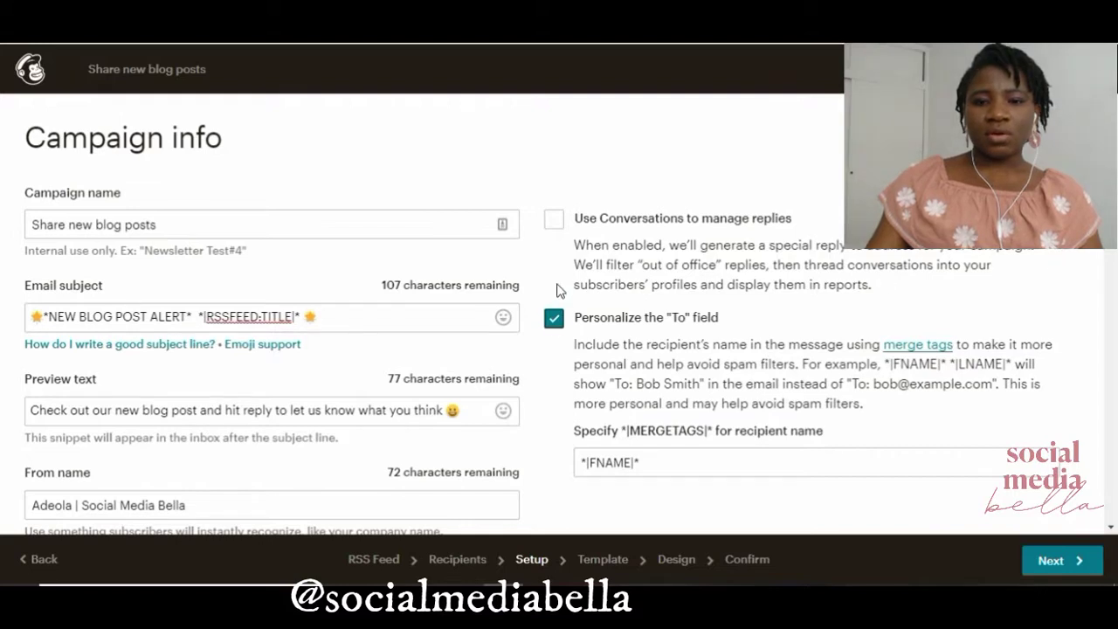
left_click(550, 218)
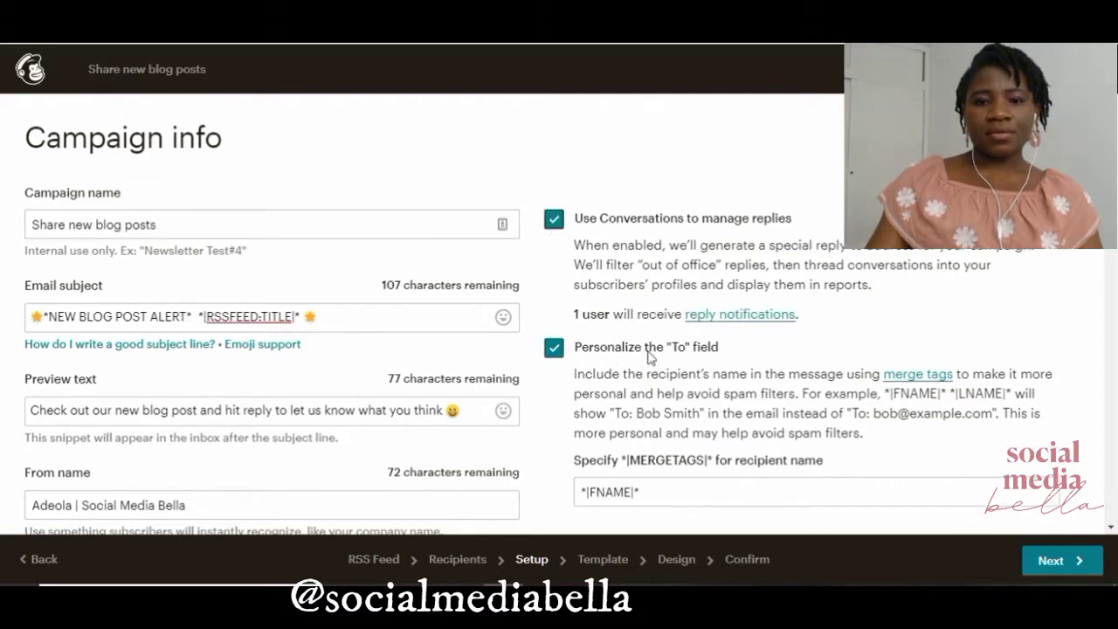
Review the campaign info and the tracking options for opens, clicks, e-commerce links and ClickTale.
scroll(662, 302, "down", 1)
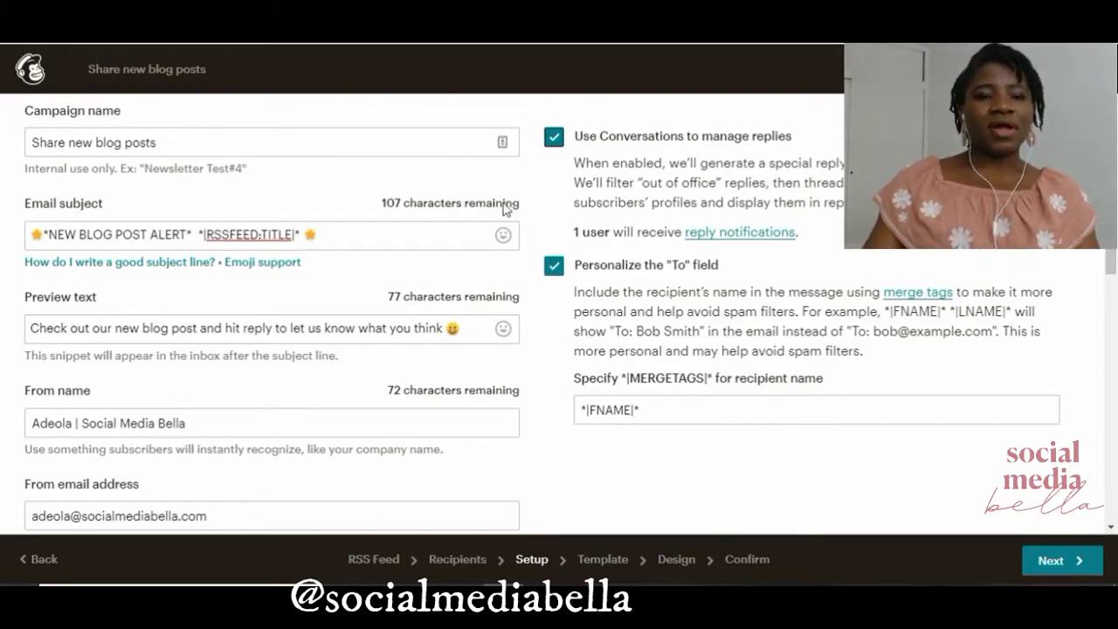
scroll(530, 233, "down", 5)
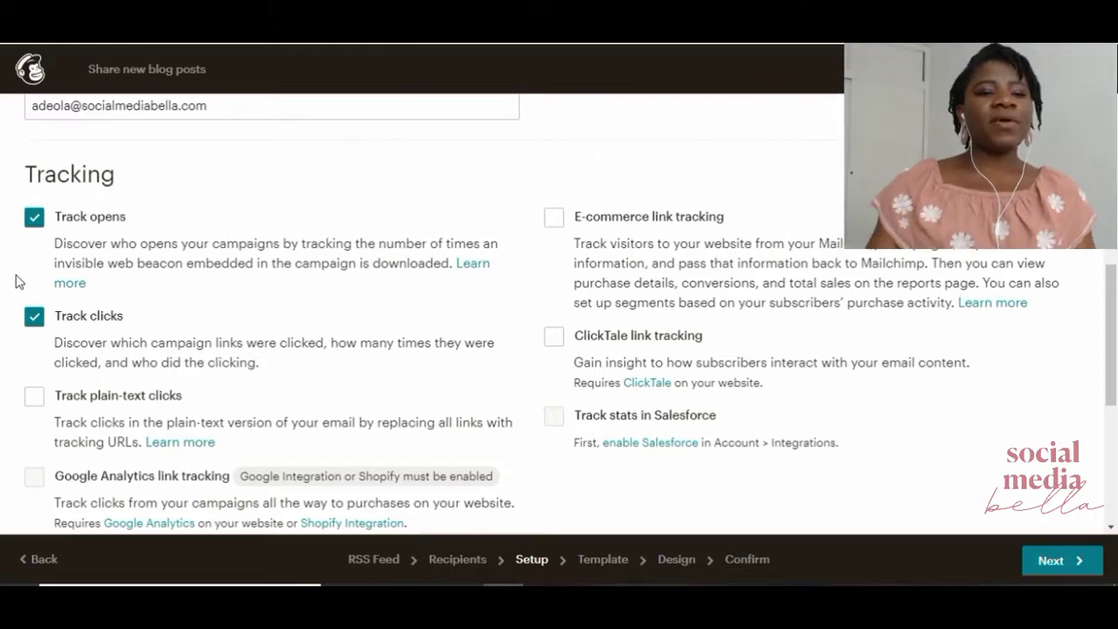
scroll(78, 282, "up", 1)
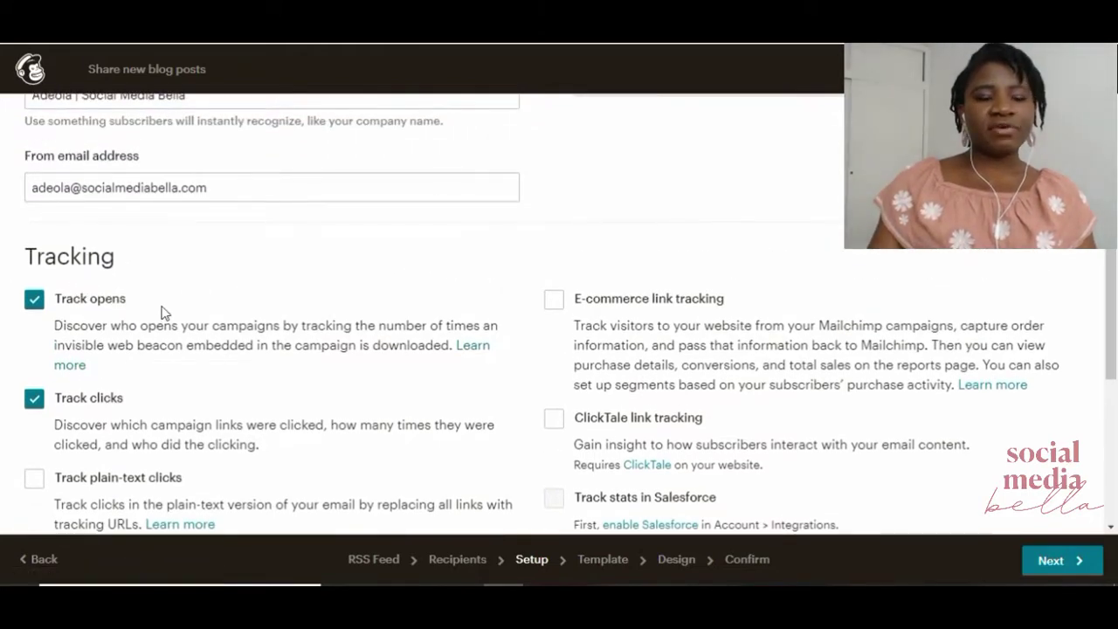
scroll(166, 310, "down", 3)
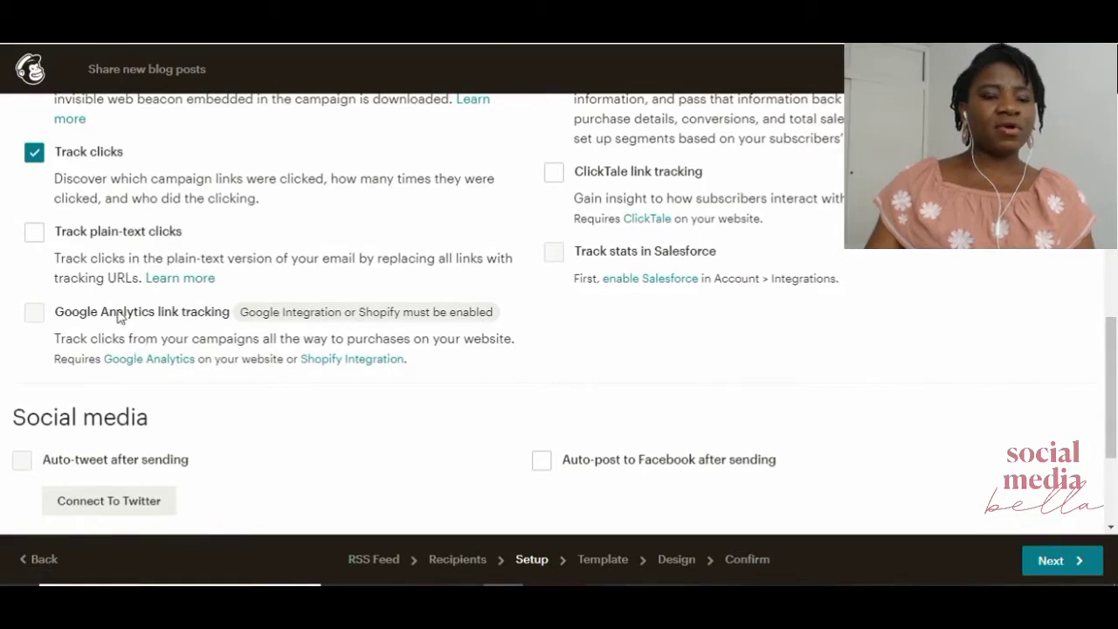
scroll(80, 243, "up", 3)
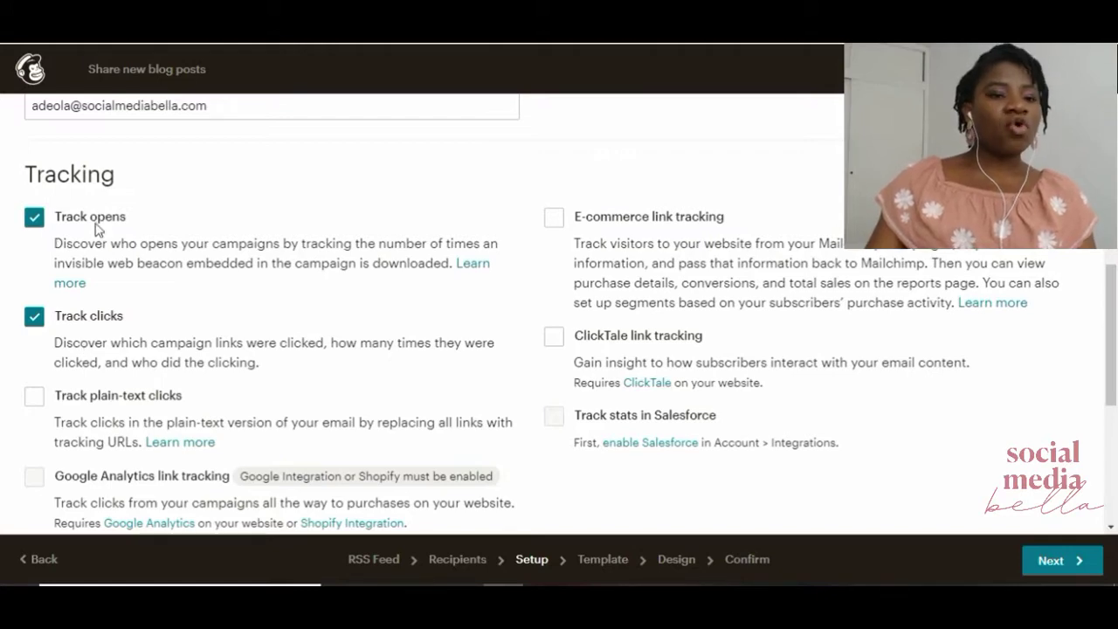
scroll(98, 229, "up", 8)
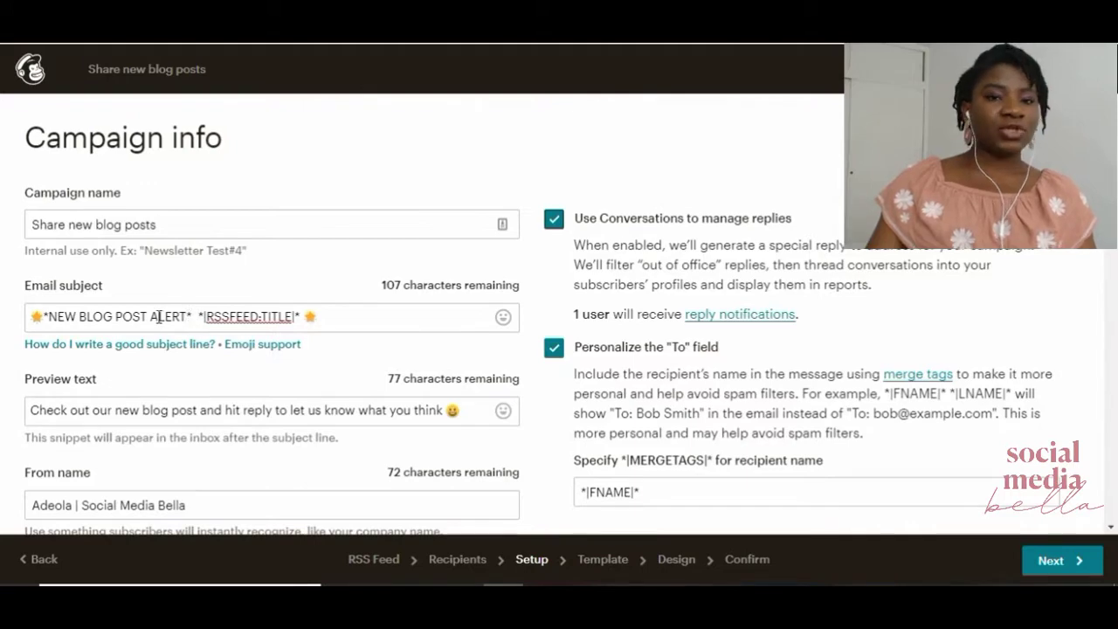
scroll(158, 316, "down", 6)
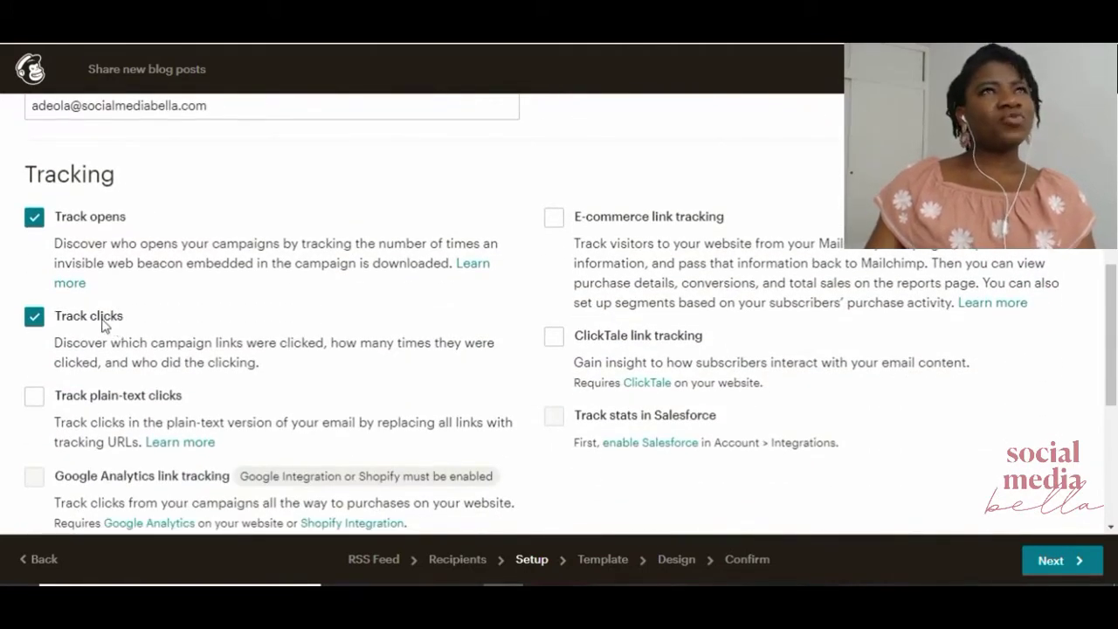
scroll(278, 342, "up", 2)
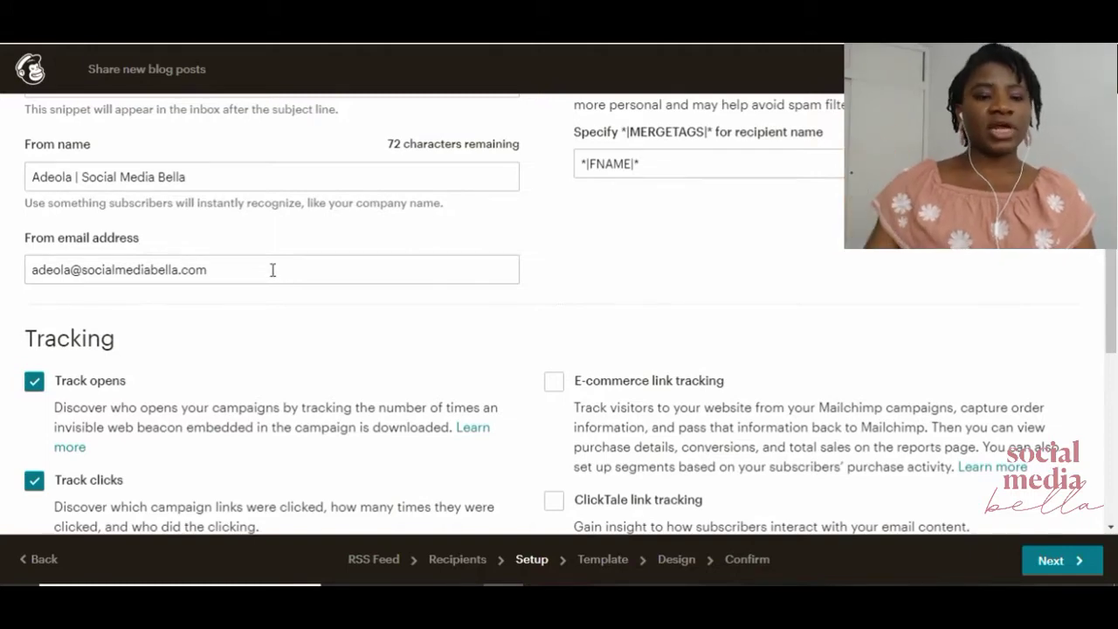
scroll(273, 270, "down", 3)
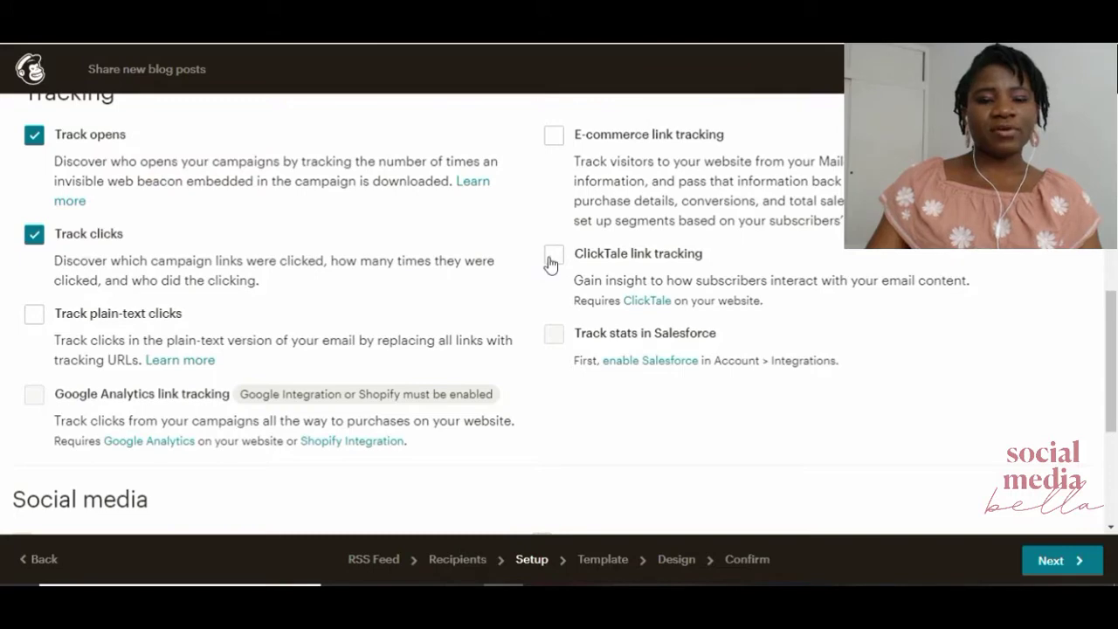
Enable auto-posting to Facebook after sending and select the Social Media Bella page.
scroll(506, 284, "down", 3)
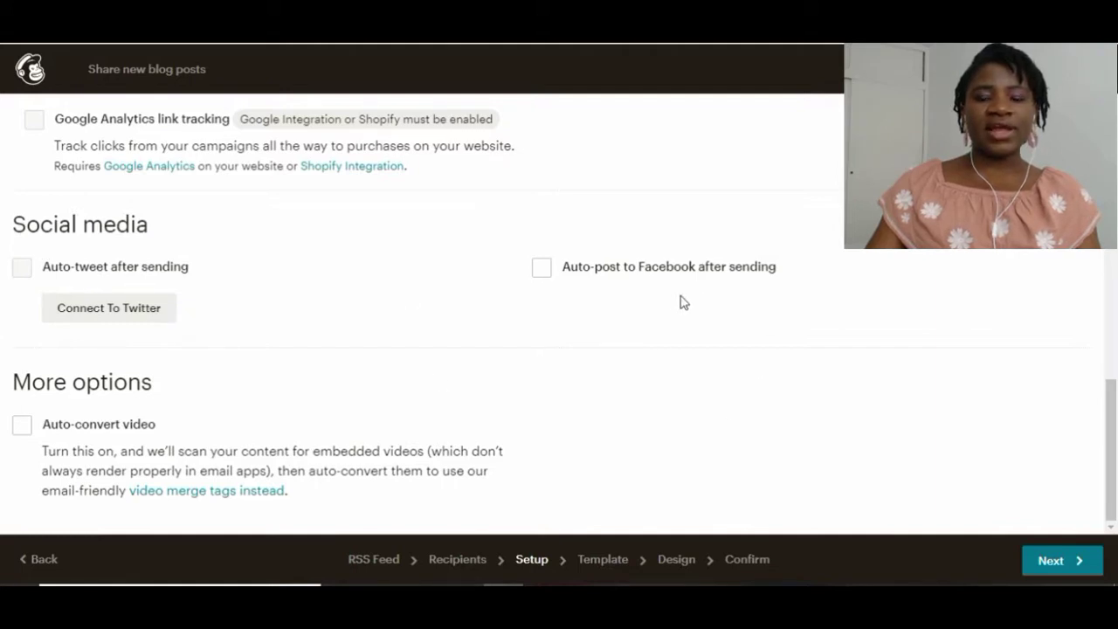
left_click(540, 274)
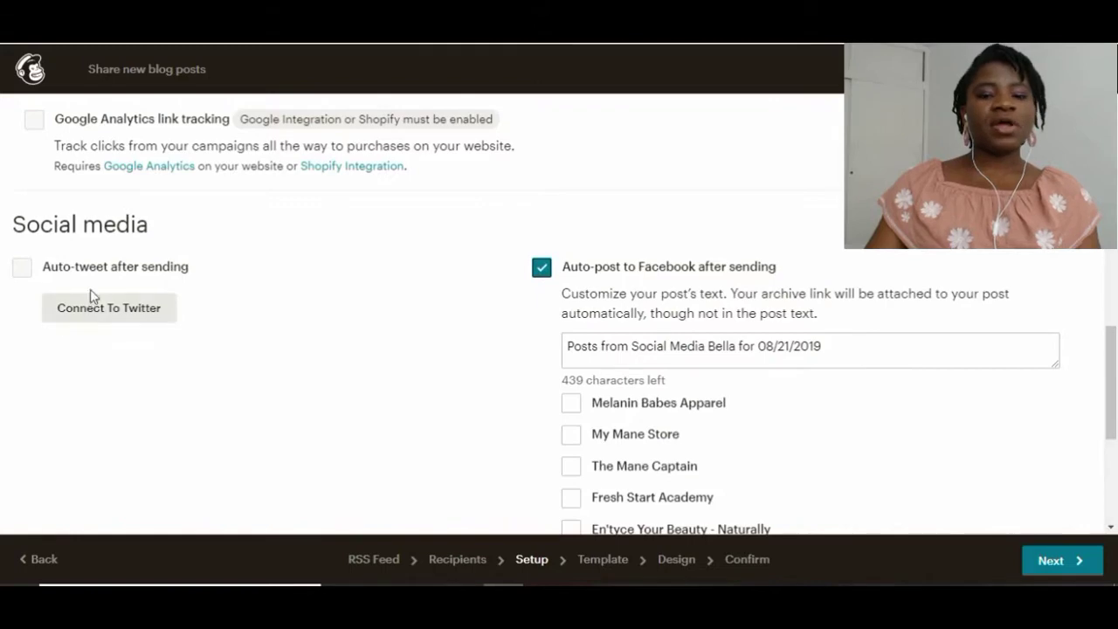
scroll(712, 259, "down", 1)
scroll(648, 265, "up", 2)
scroll(647, 265, "up", 1)
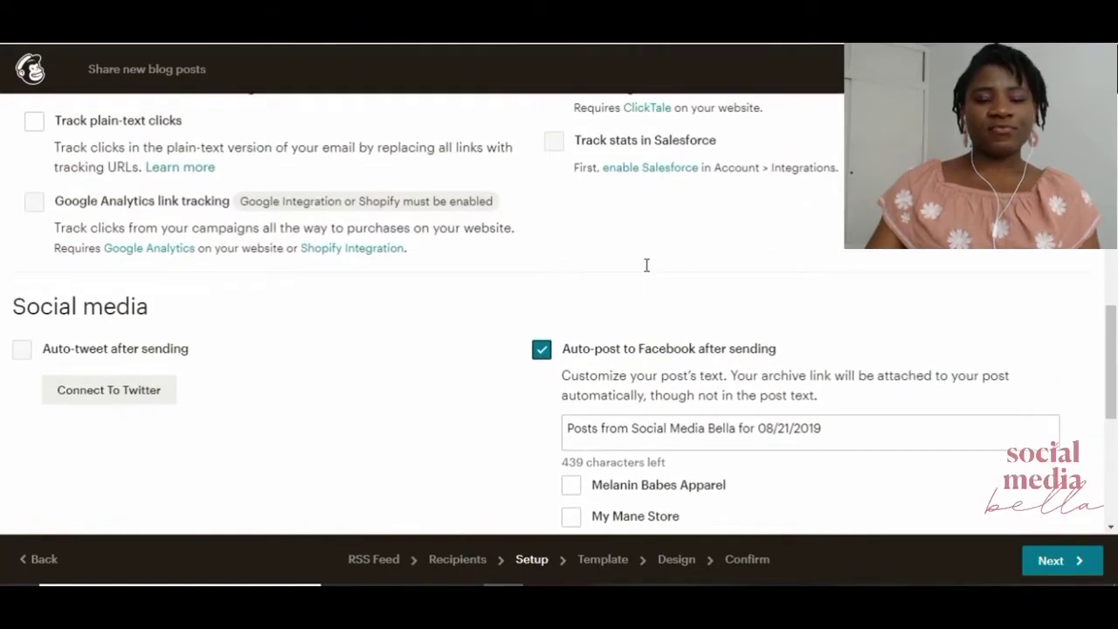
scroll(647, 265, "down", 4)
scroll(647, 271, "up", 3)
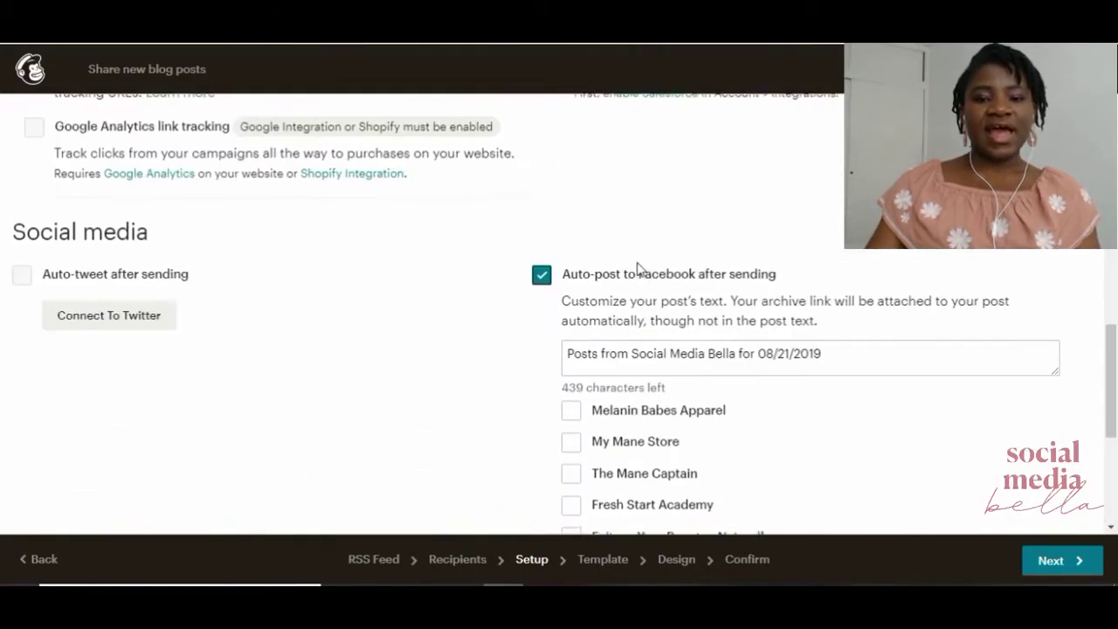
scroll(637, 269, "down", 3)
left_click(571, 393)
Enable Auto-convert video for the campaign and continue to template selection.
scroll(521, 306, "up", 3)
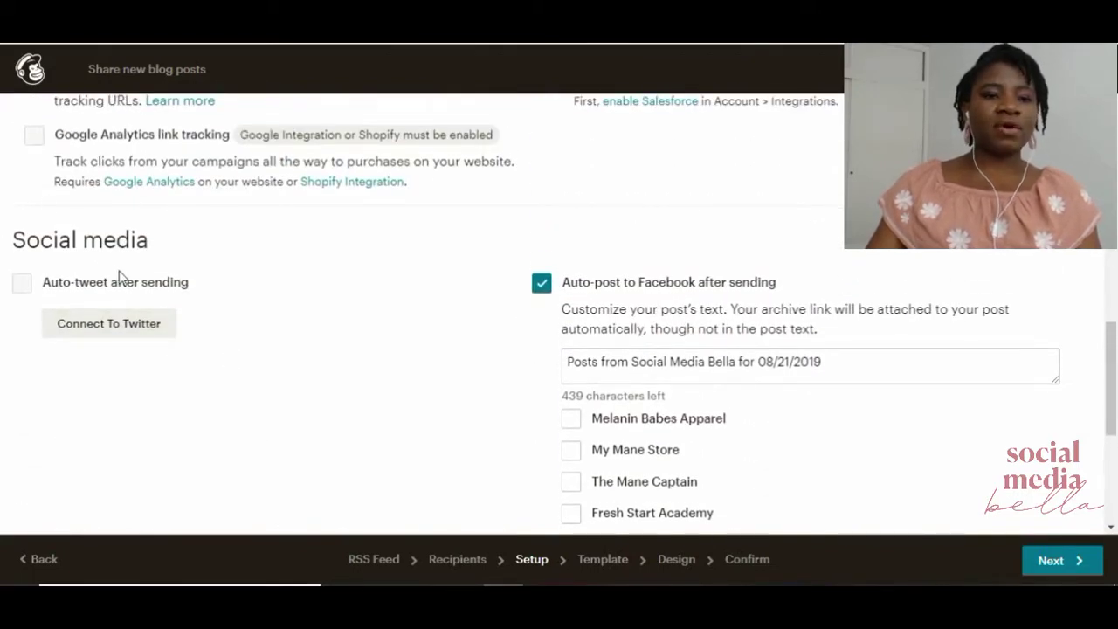
scroll(121, 276, "down", 1)
scroll(121, 276, "up", 3)
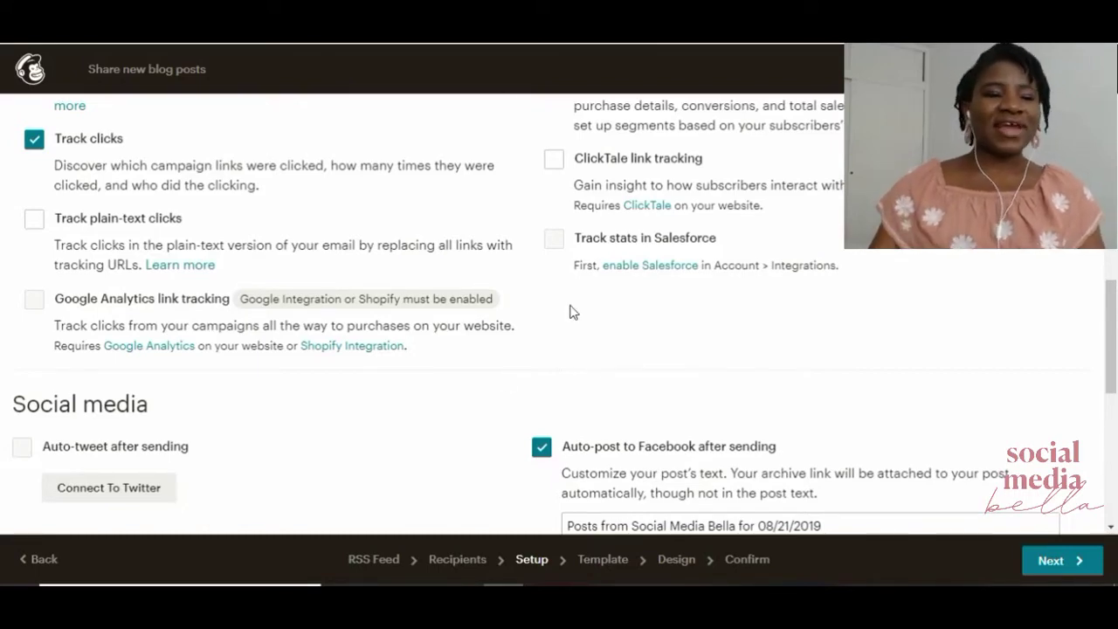
scroll(312, 259, "down", 5)
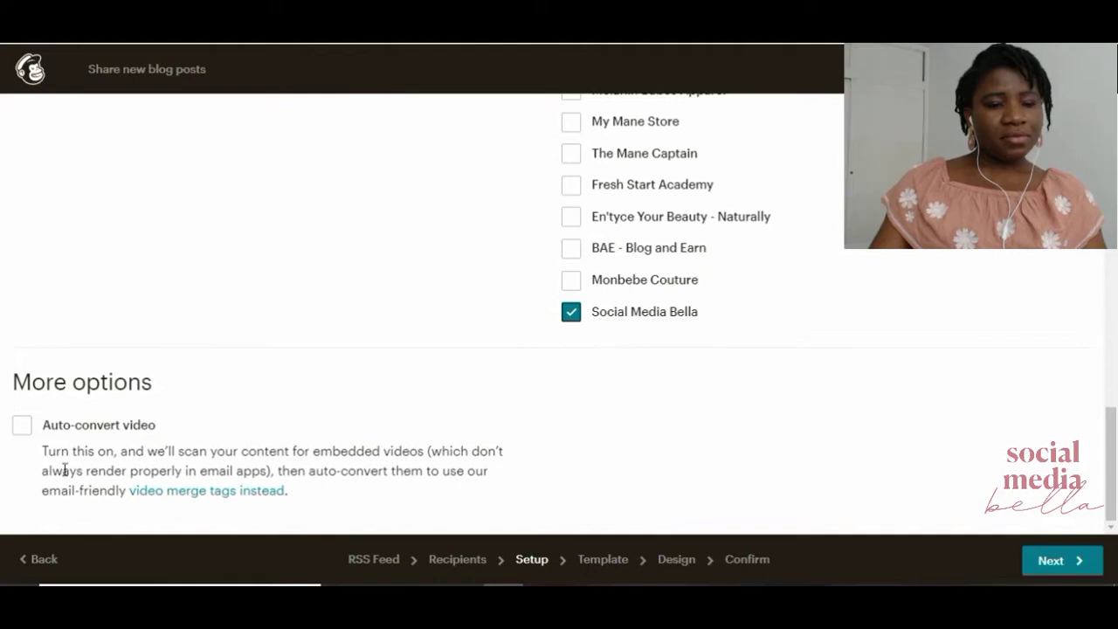
left_click(19, 428)
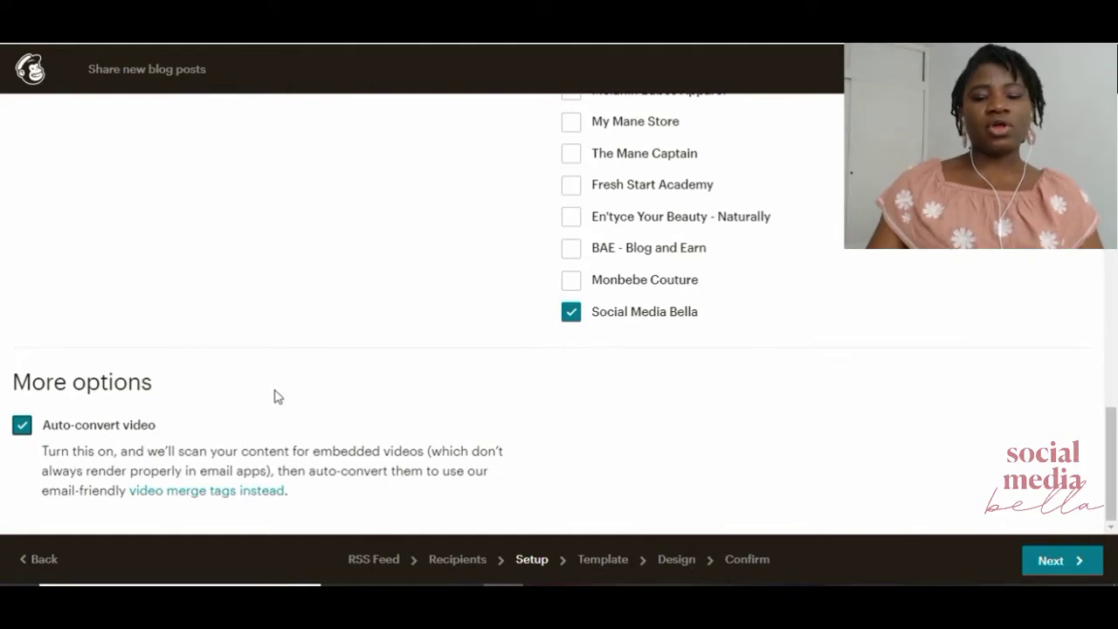
left_click(1058, 560)
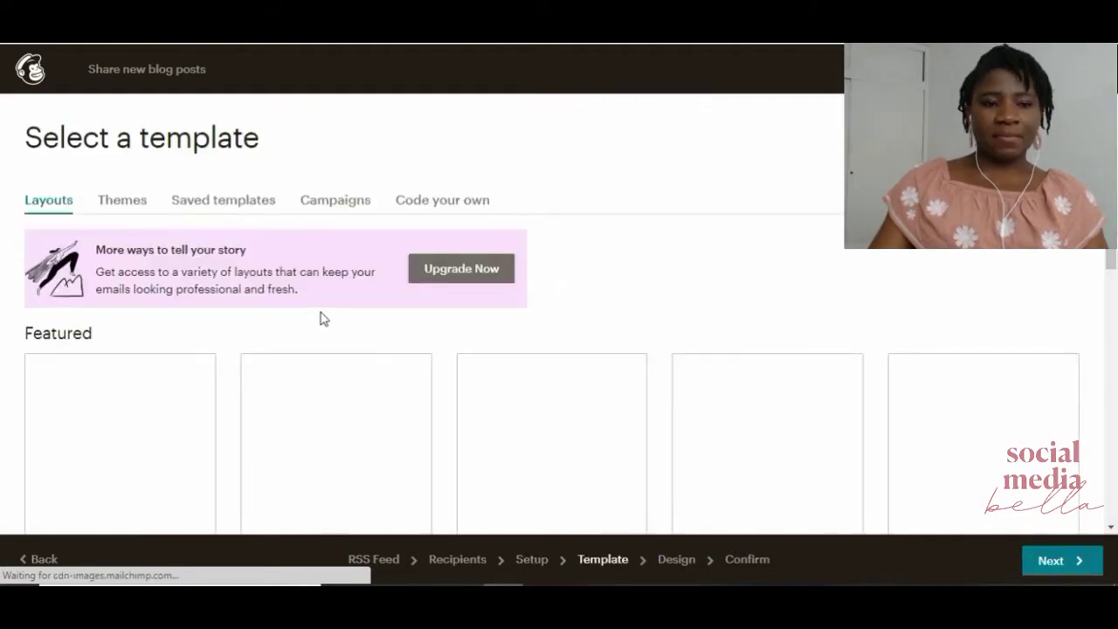
Look through the featured and basic email layouts available for the campaign.
scroll(322, 319, "down", 2)
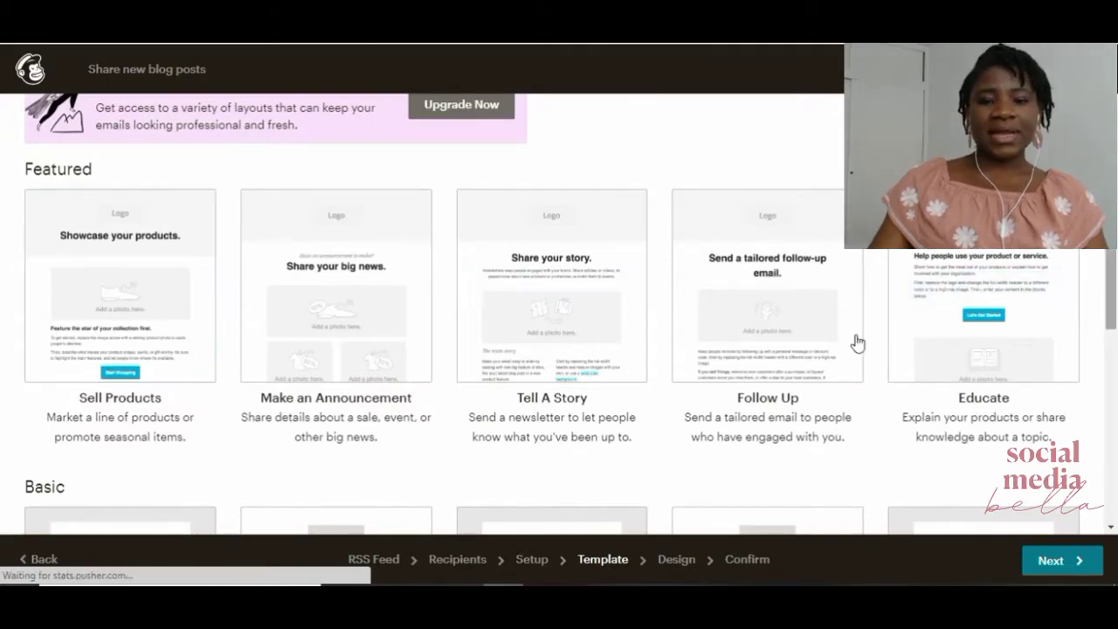
scroll(761, 369, "down", 5)
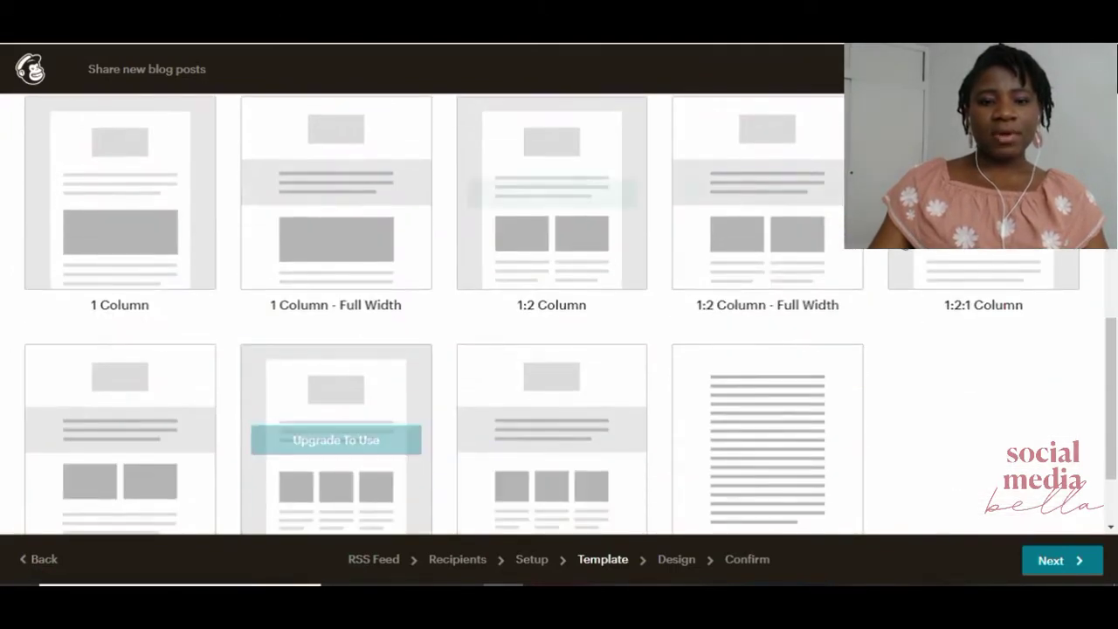
scroll(889, 387, "down", 1)
scroll(411, 332, "up", 8)
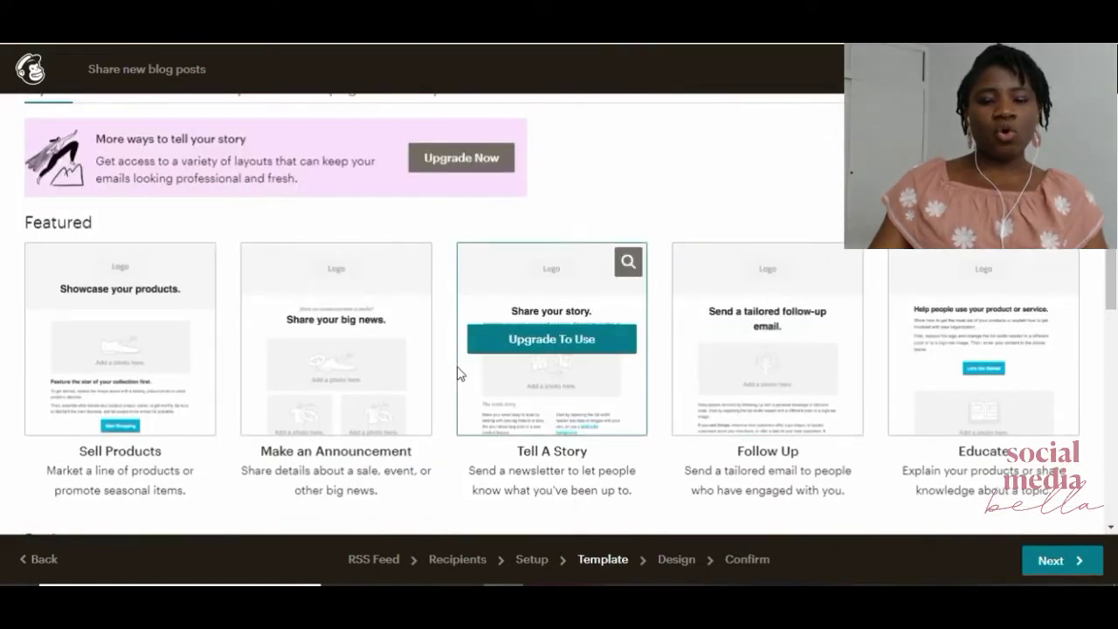
scroll(458, 374, "down", 2)
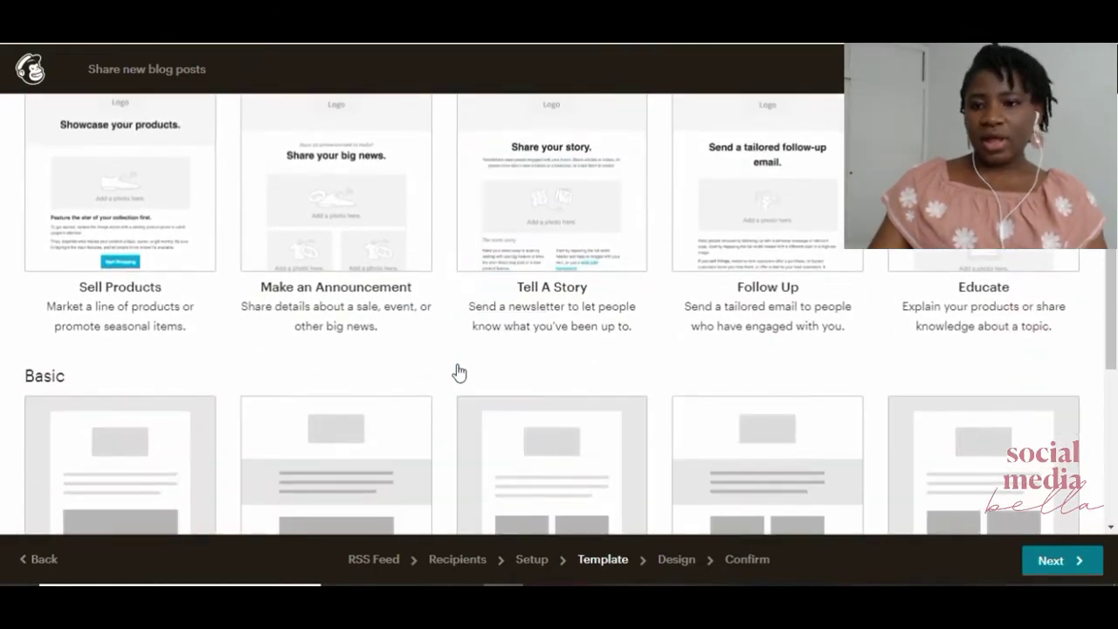
scroll(458, 367, "down", 2)
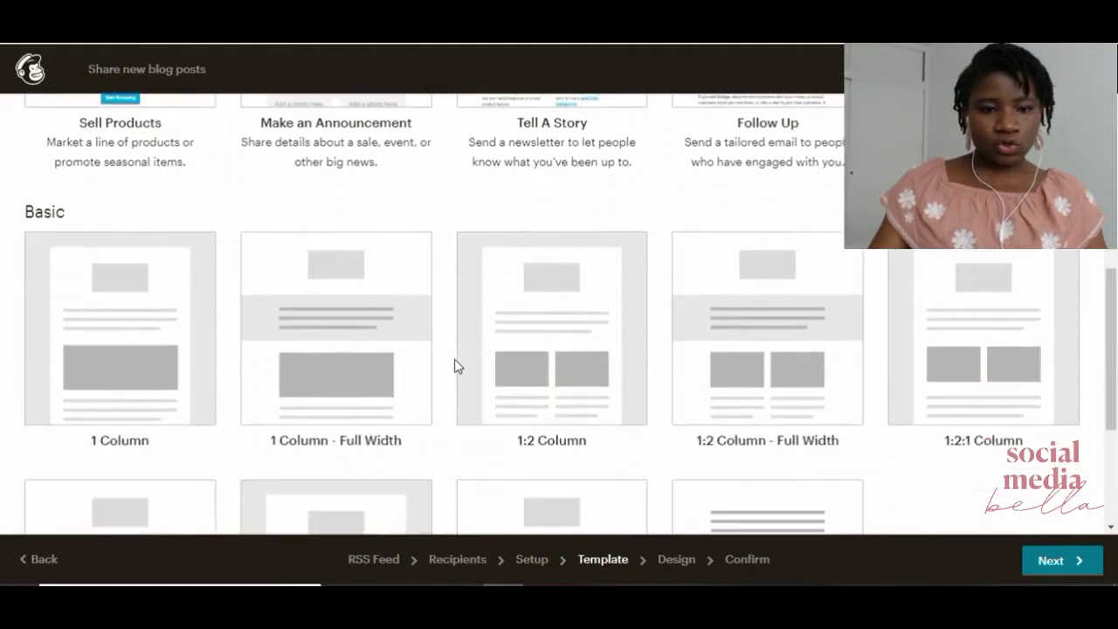
scroll(456, 365, "down", 3)
scroll(450, 364, "up", 8)
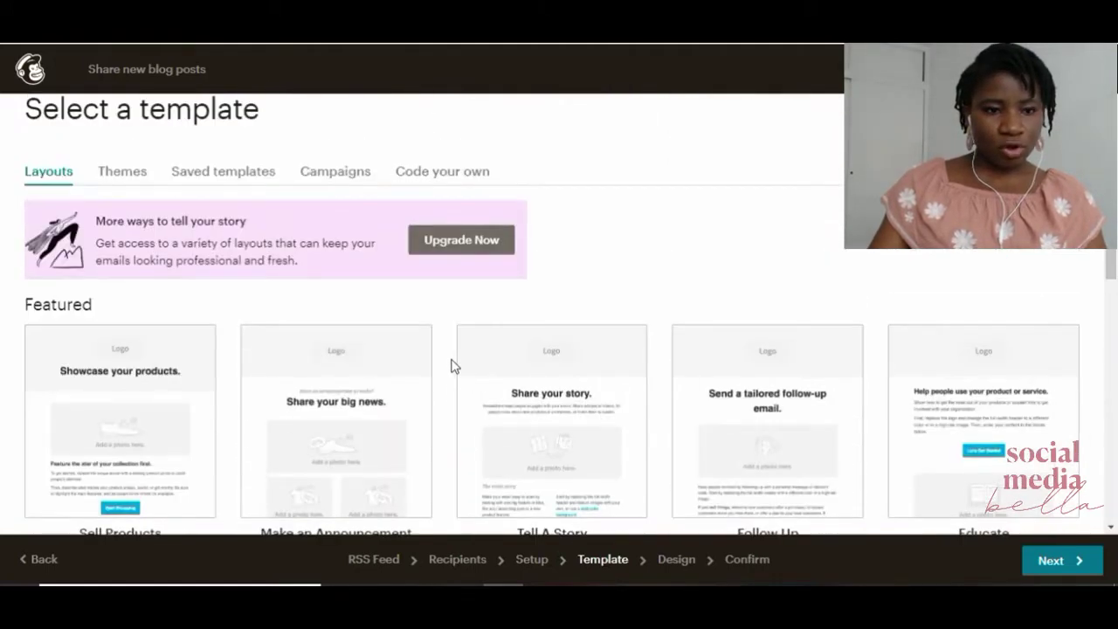
Look through the featured email themes available for the campaign.
left_click(120, 174)
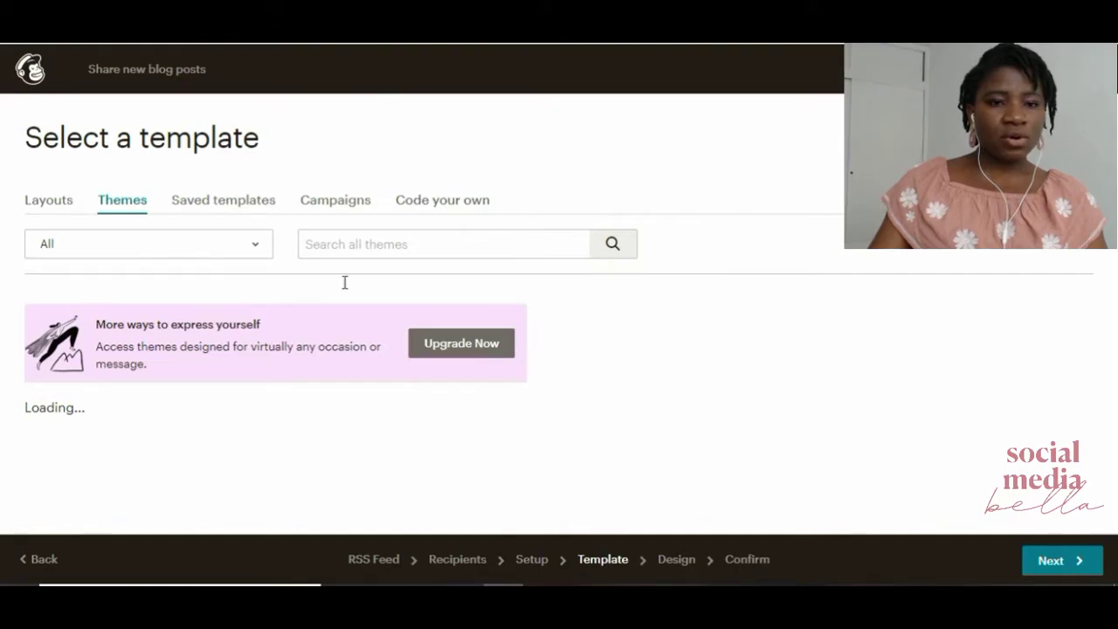
scroll(74, 437, "down", 2)
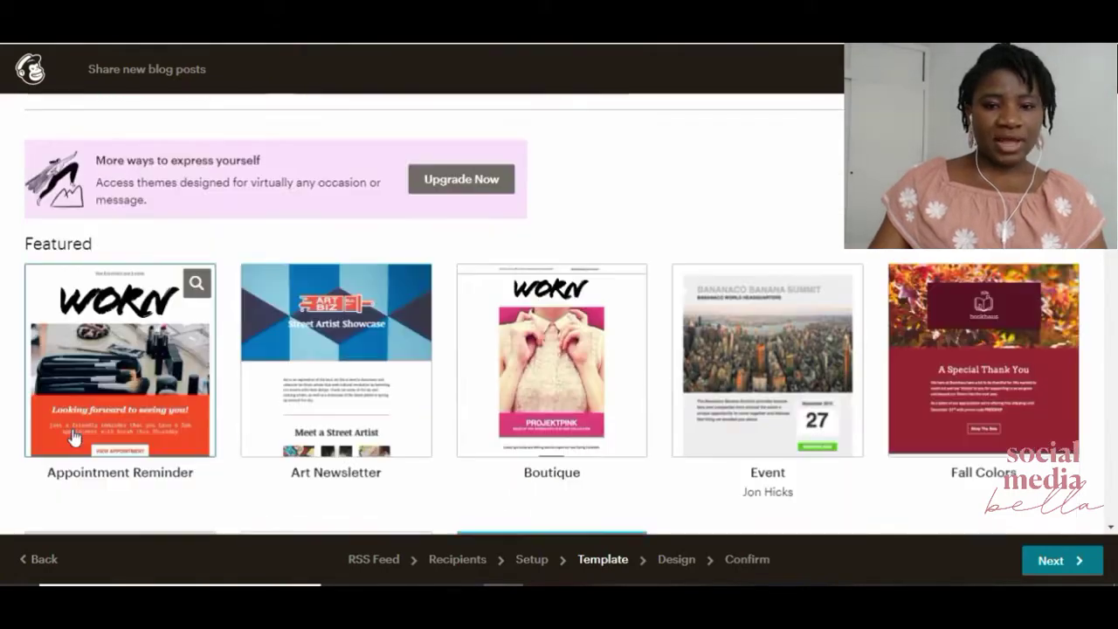
scroll(74, 437, "down", 3)
scroll(67, 432, "up", 2)
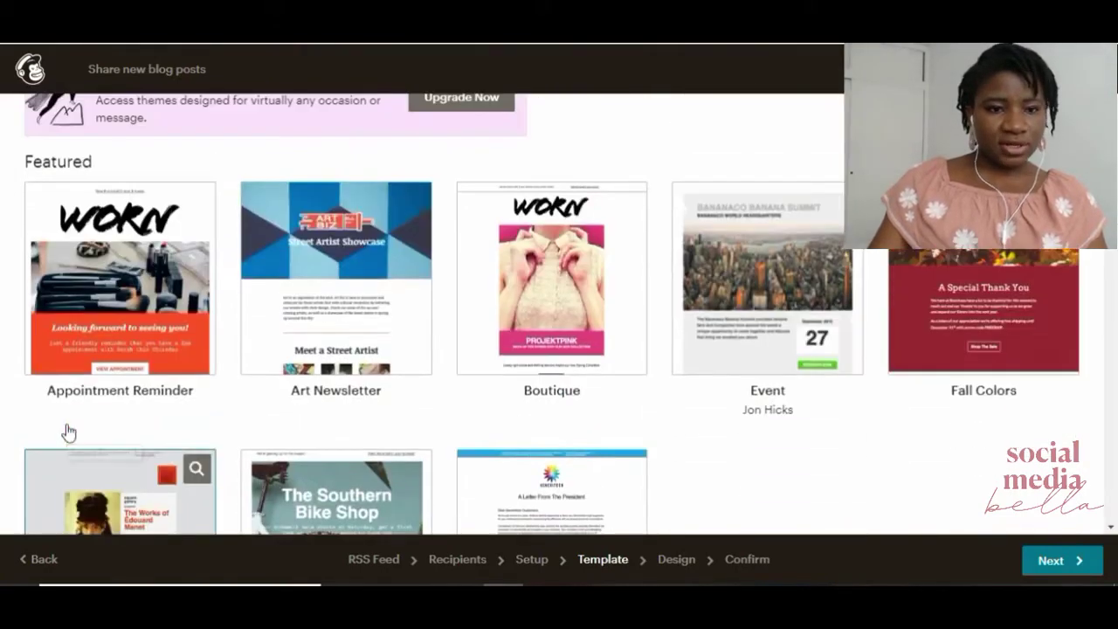
scroll(123, 416, "down", 1)
scroll(122, 416, "down", 2)
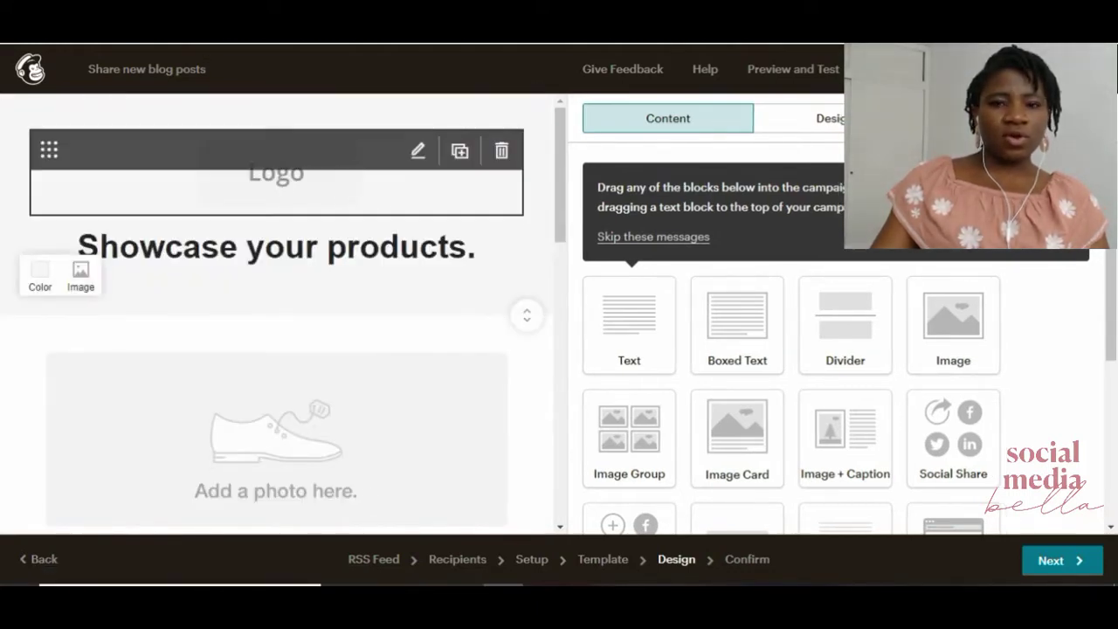
Review the content and style settings of the logo image block.
left_click(411, 198)
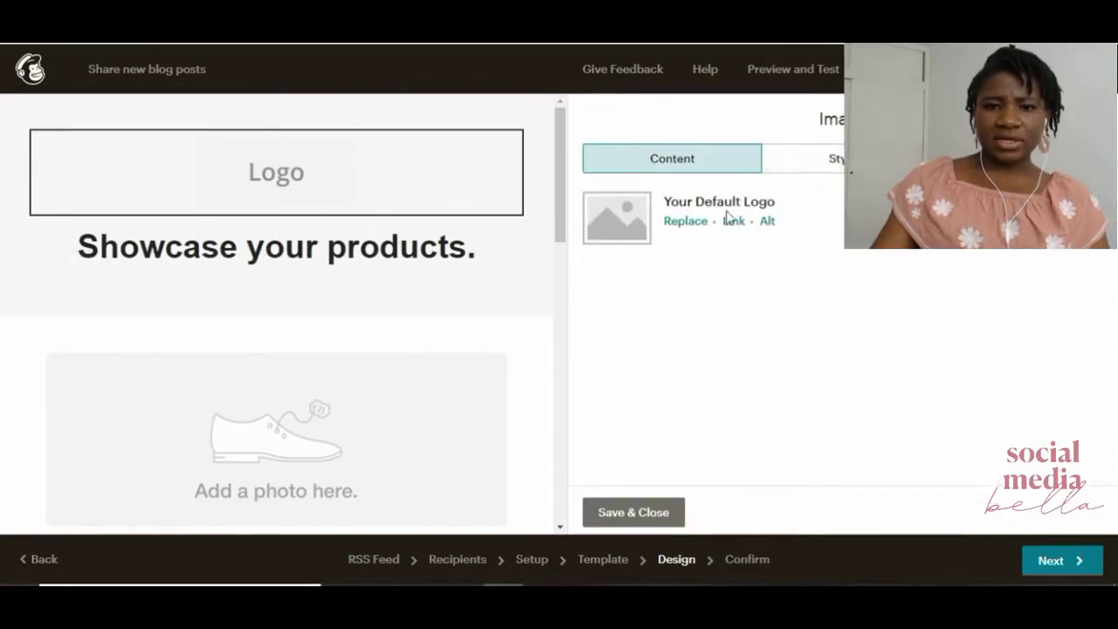
left_click(826, 158)
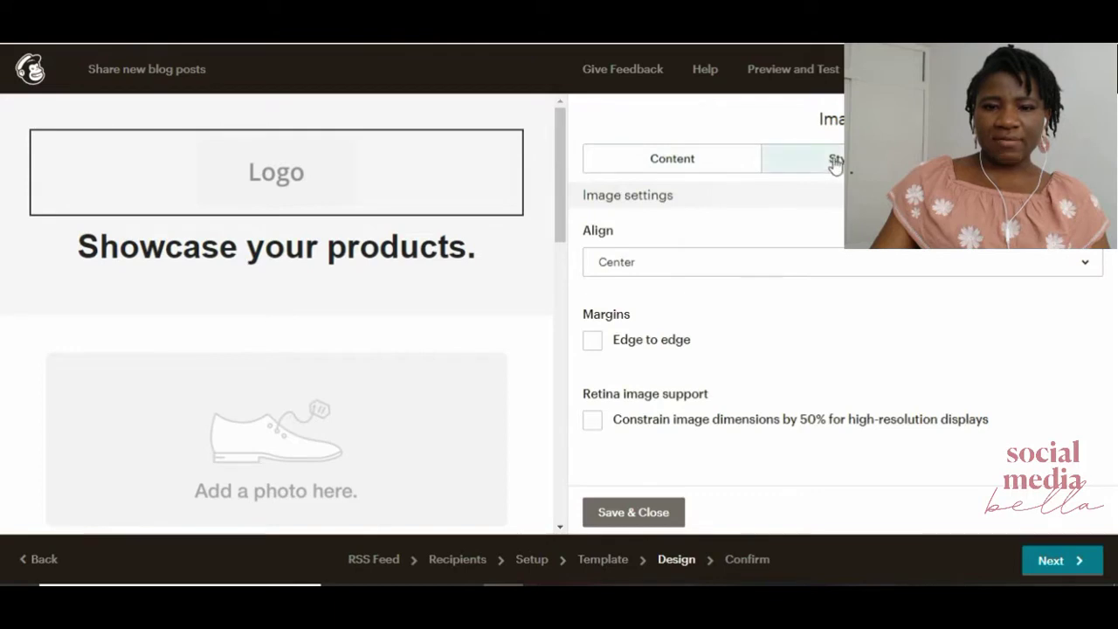
left_click(712, 167)
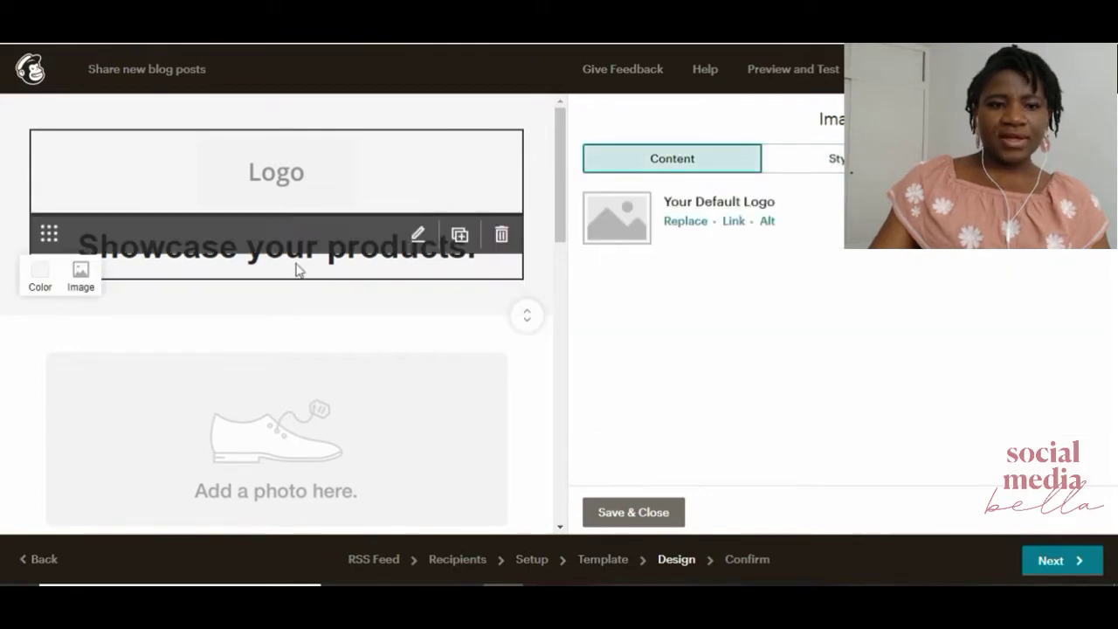
left_click(334, 251)
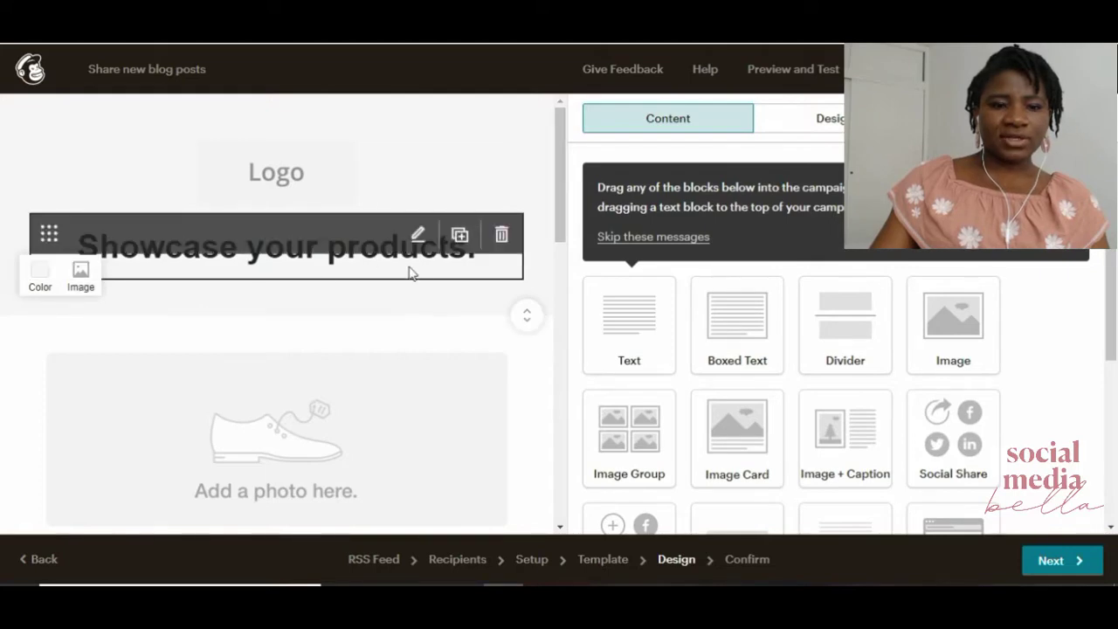
Delete the "Showcase your products." heading block below the logo.
scroll(761, 285, "down", 1)
scroll(419, 305, "down", 2)
scroll(387, 292, "up", 2)
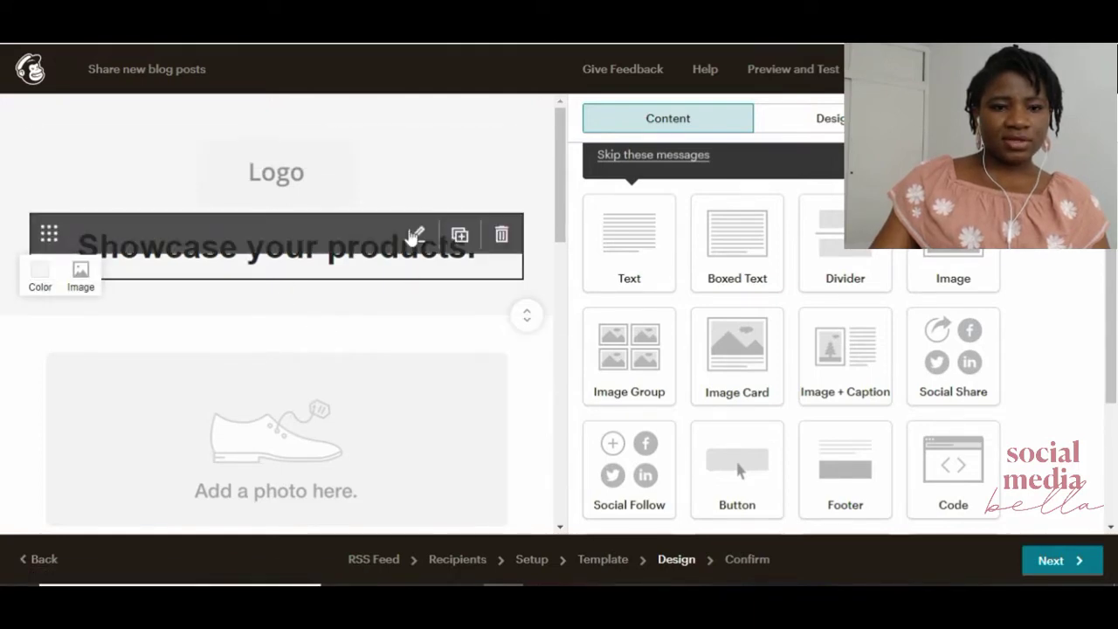
left_click(503, 232)
left_click(368, 382)
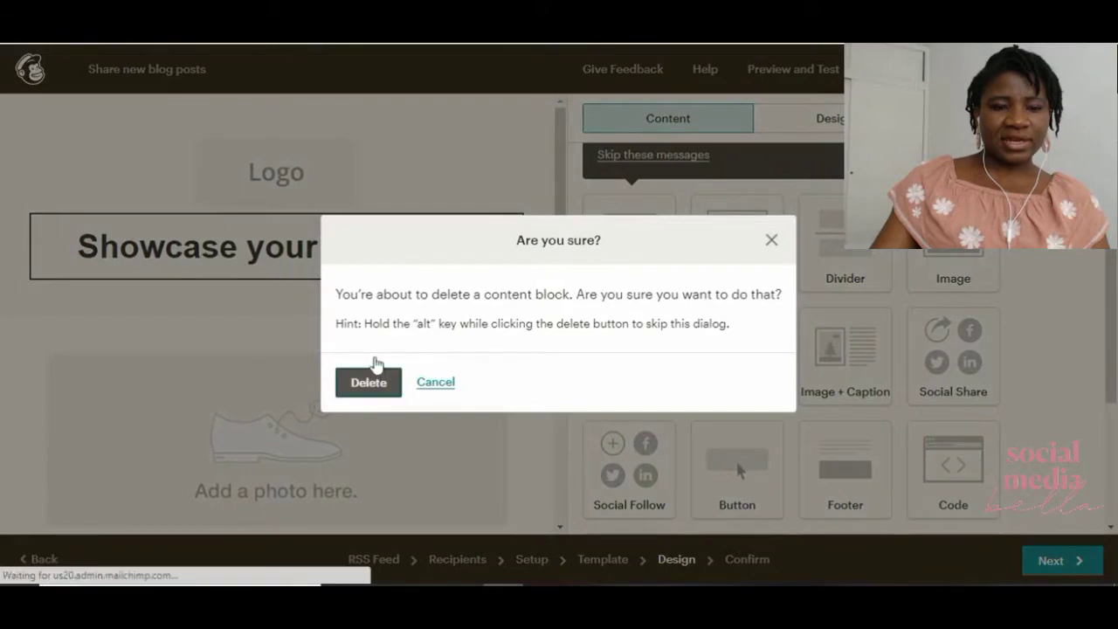
left_click(369, 379)
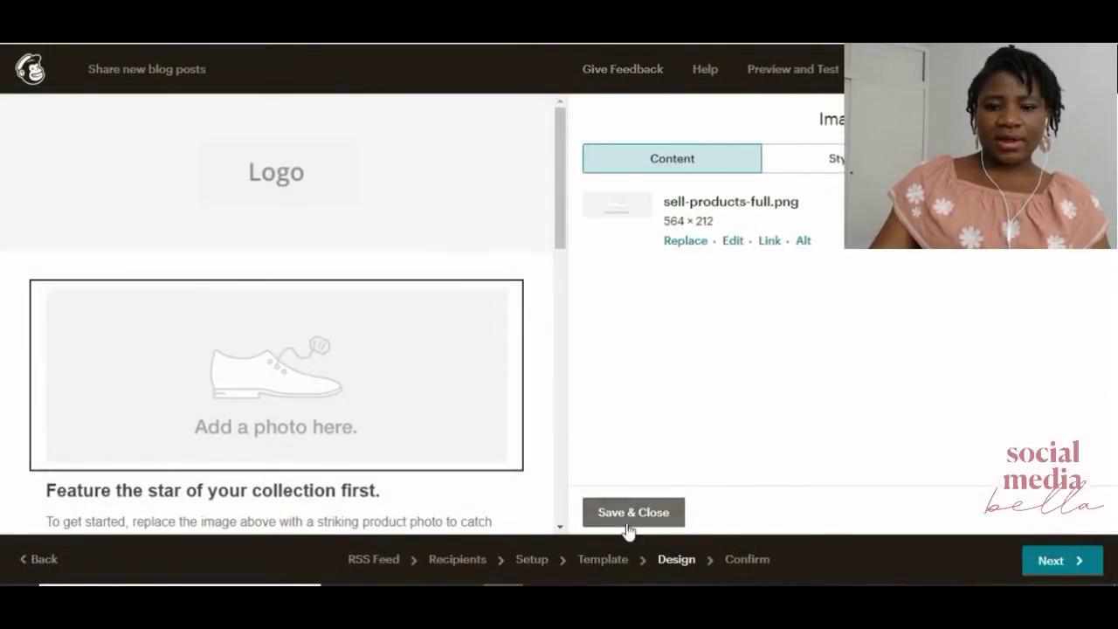
left_click(631, 516)
Add an RSS Header block directly below the logo and set its style to Intermediate.
scroll(817, 265, "down", 3)
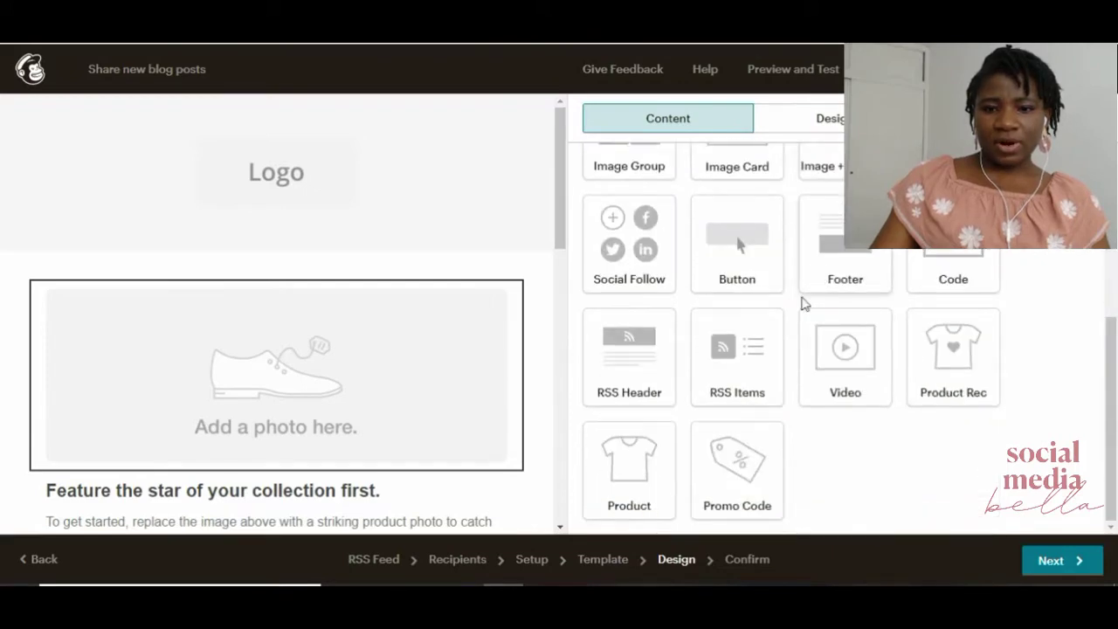
left_click_drag(647, 342, 253, 229)
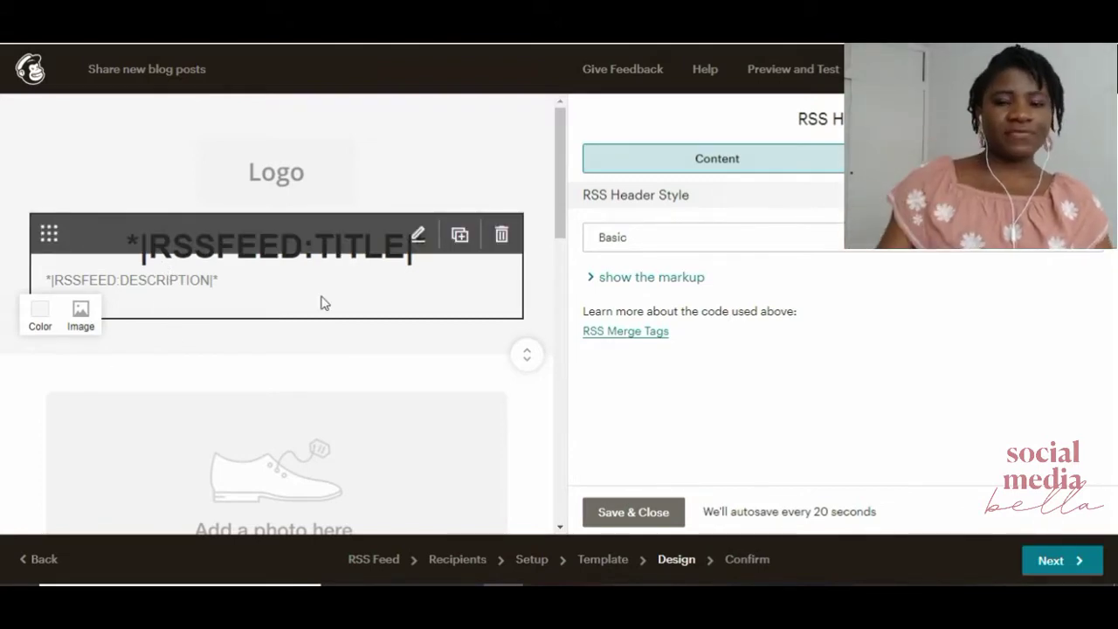
left_click(631, 241)
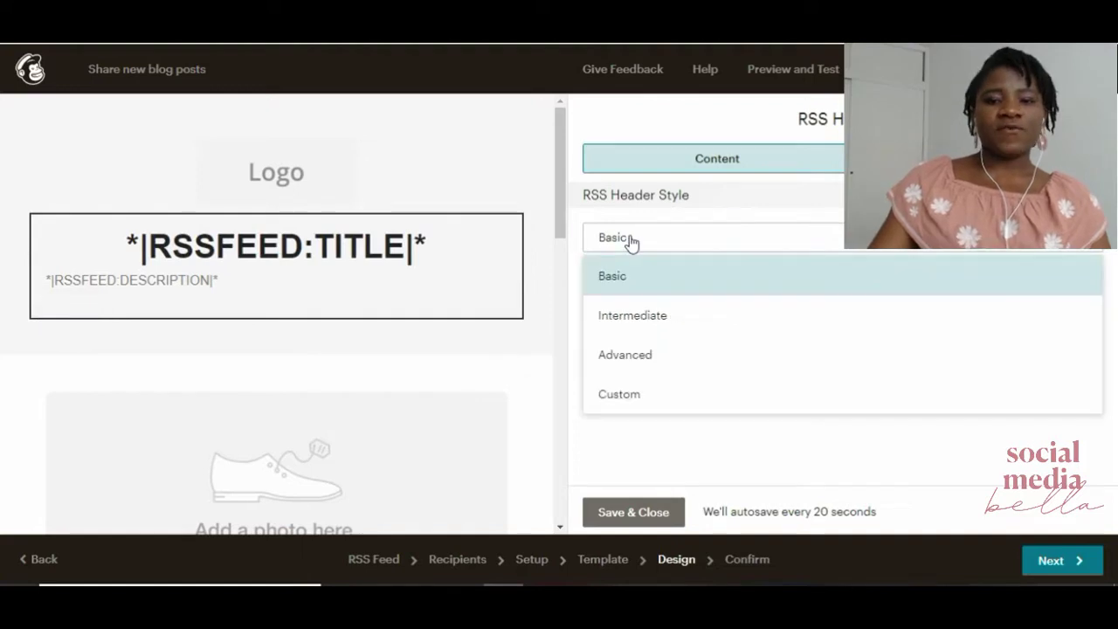
left_click(675, 327)
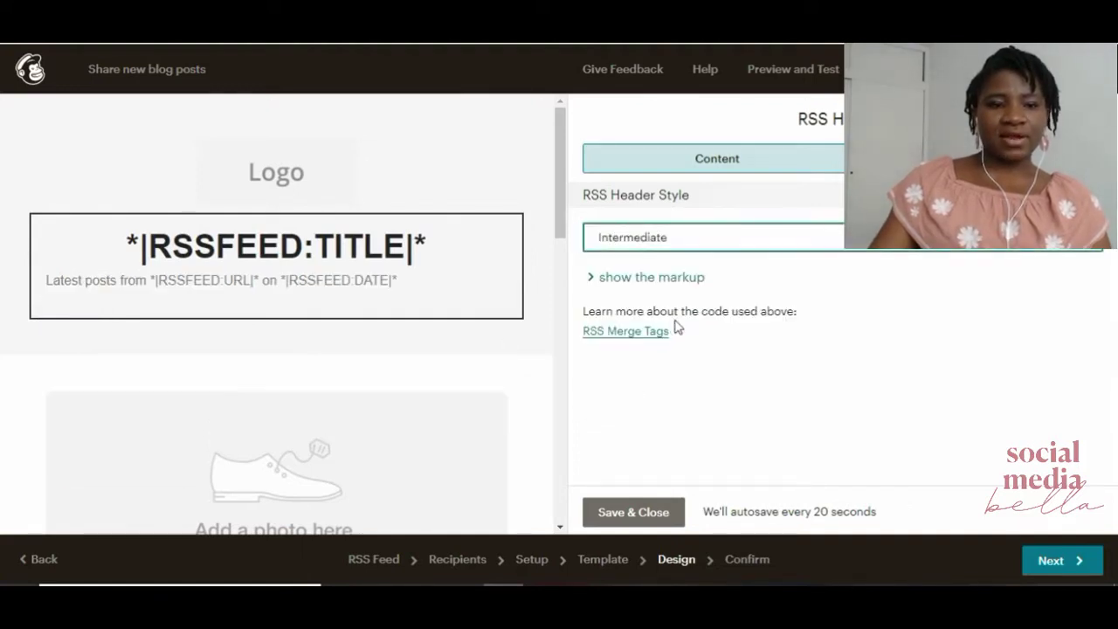
Try the Advanced and Custom styles on the RSS header block, then return it to Intermediate.
left_click(720, 236)
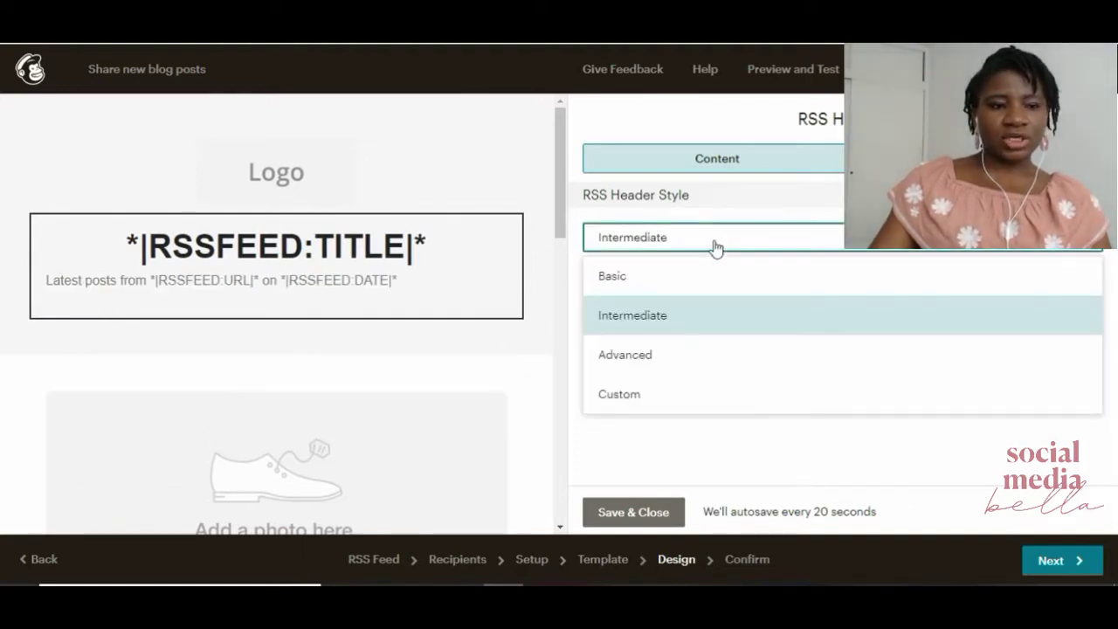
left_click(644, 363)
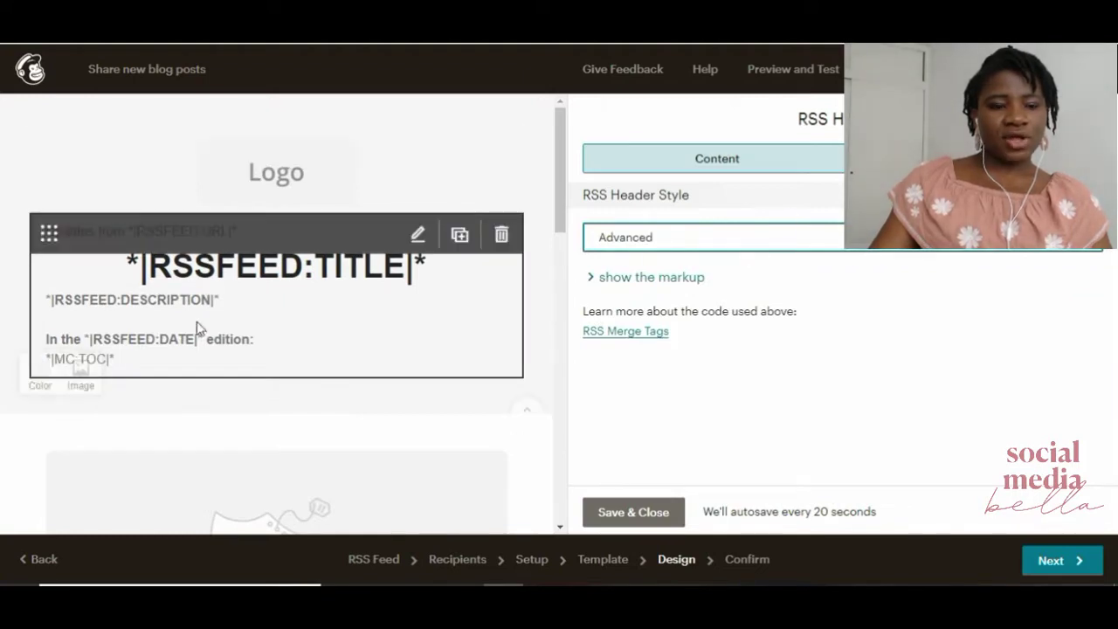
left_click(725, 238)
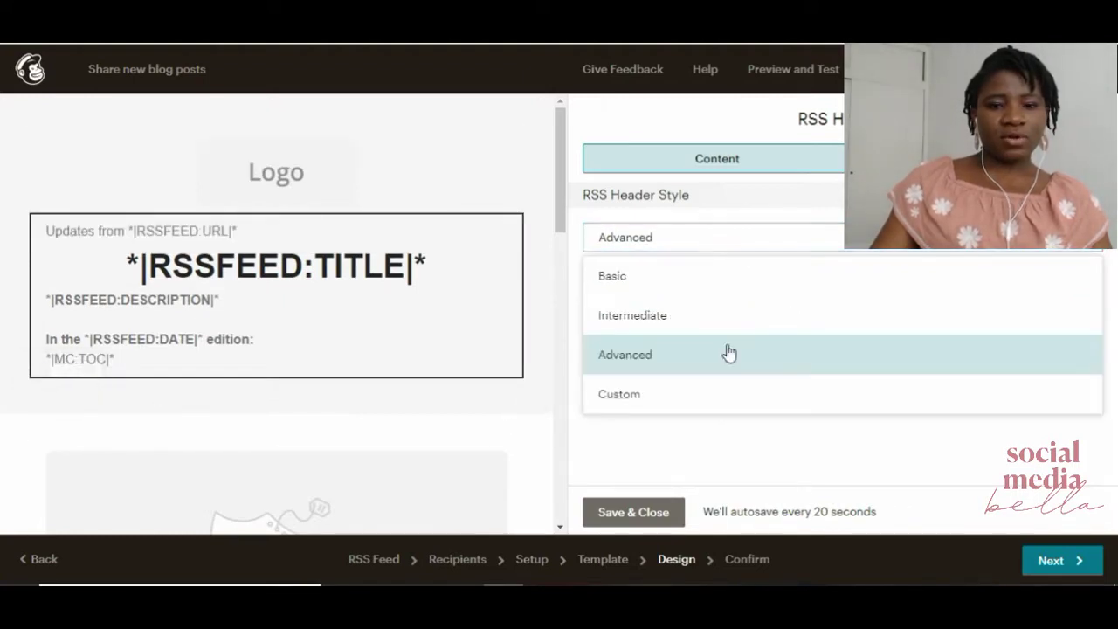
left_click(669, 409)
left_click(712, 241)
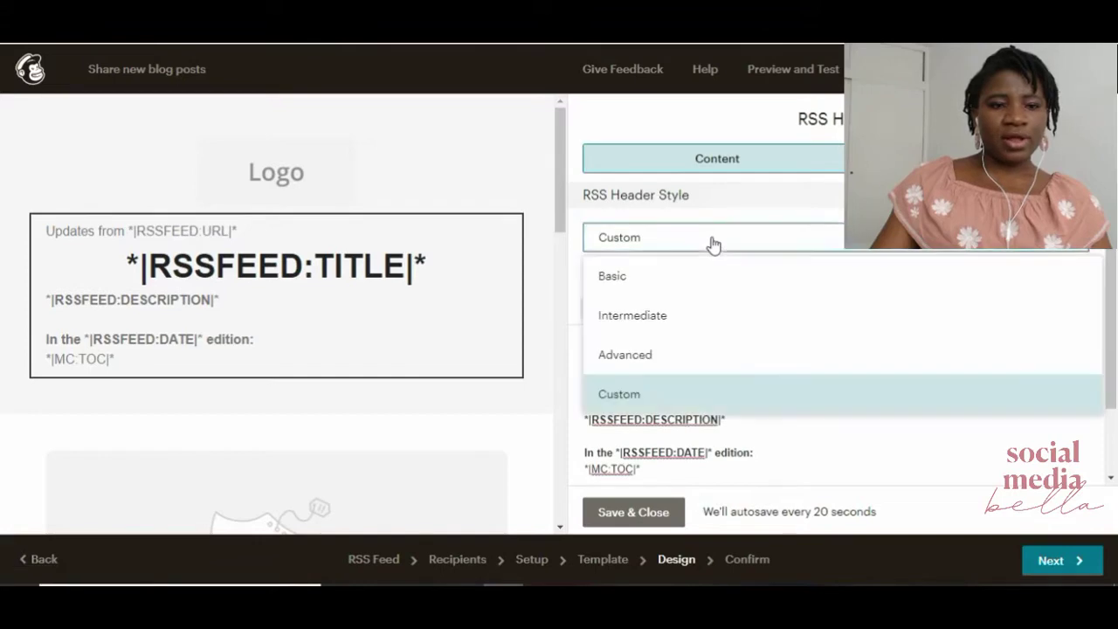
left_click(654, 317)
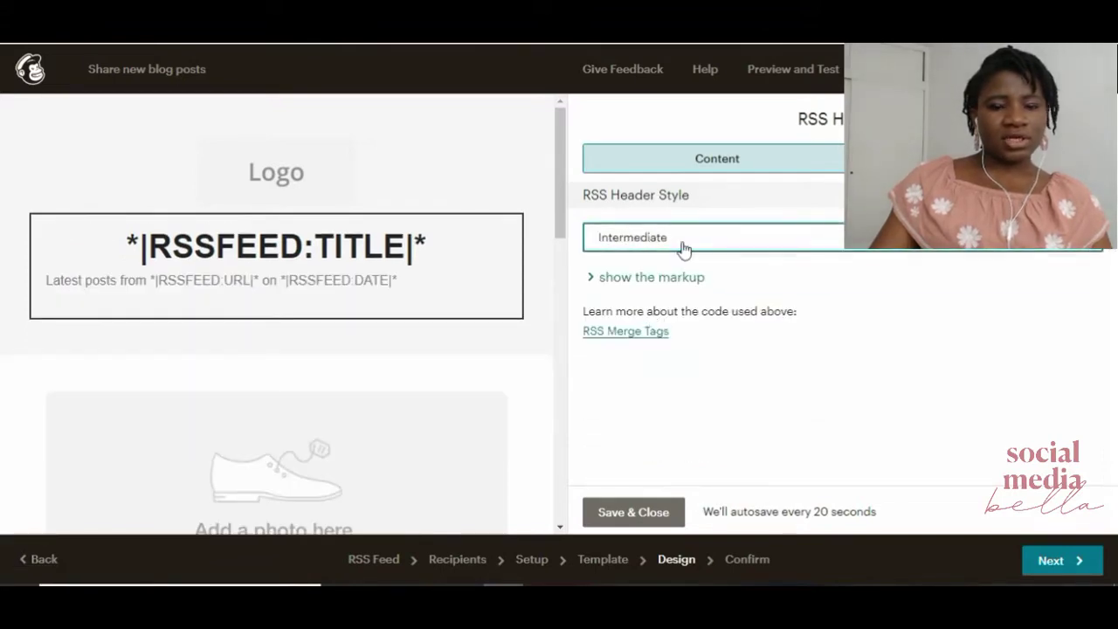
left_click(683, 249)
left_click(659, 353)
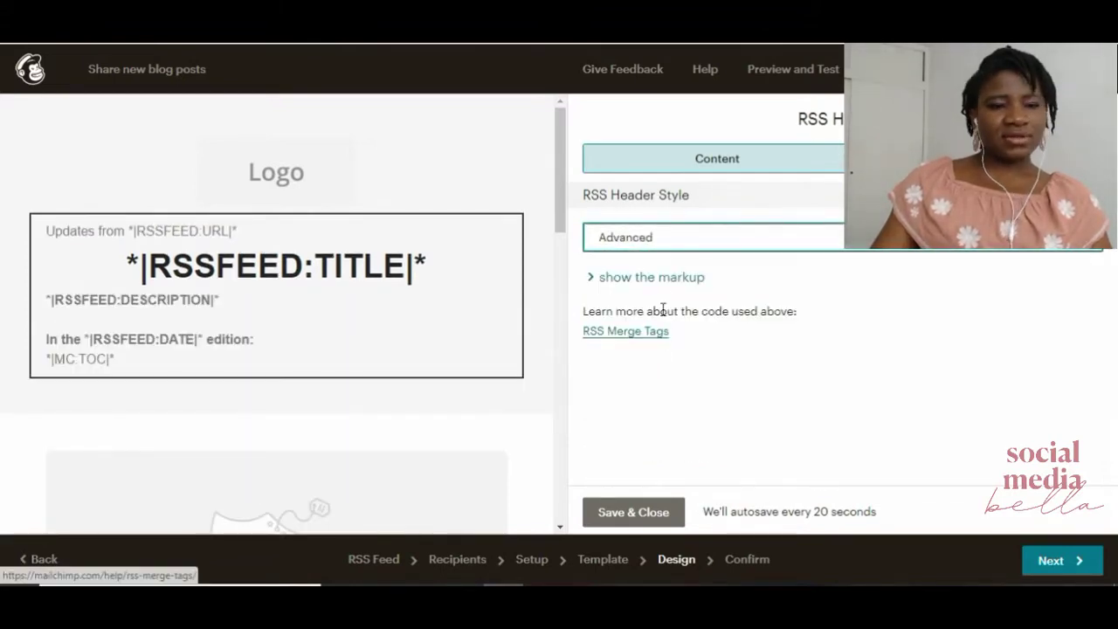
left_click(679, 246)
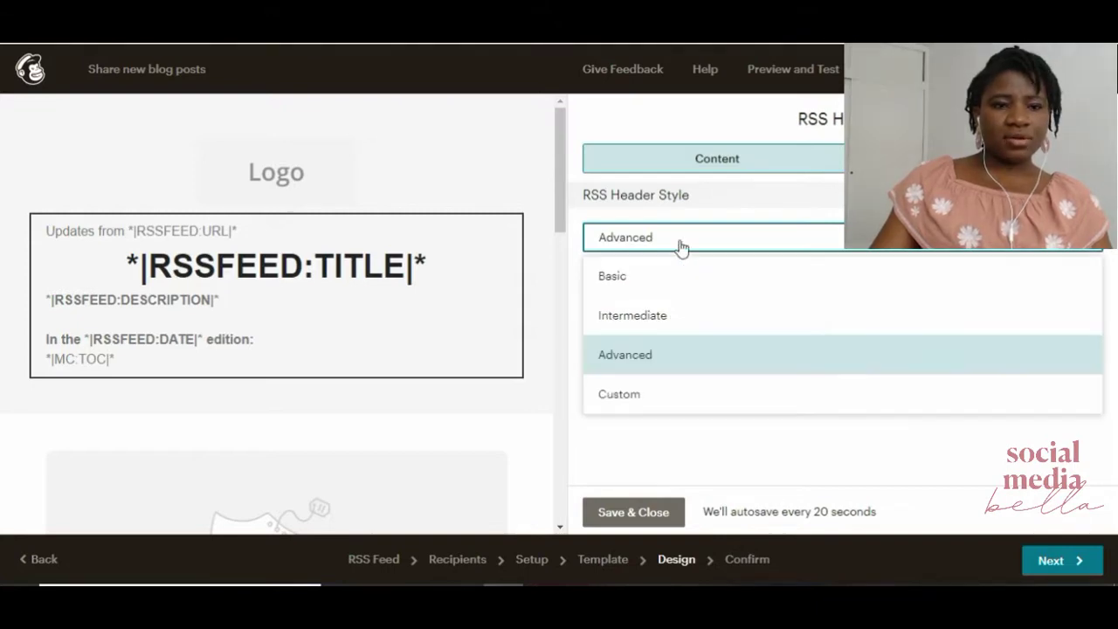
left_click(661, 317)
Move the RSS header block into the email body, above the large shoe photo placeholder.
scroll(275, 327, "down", 3)
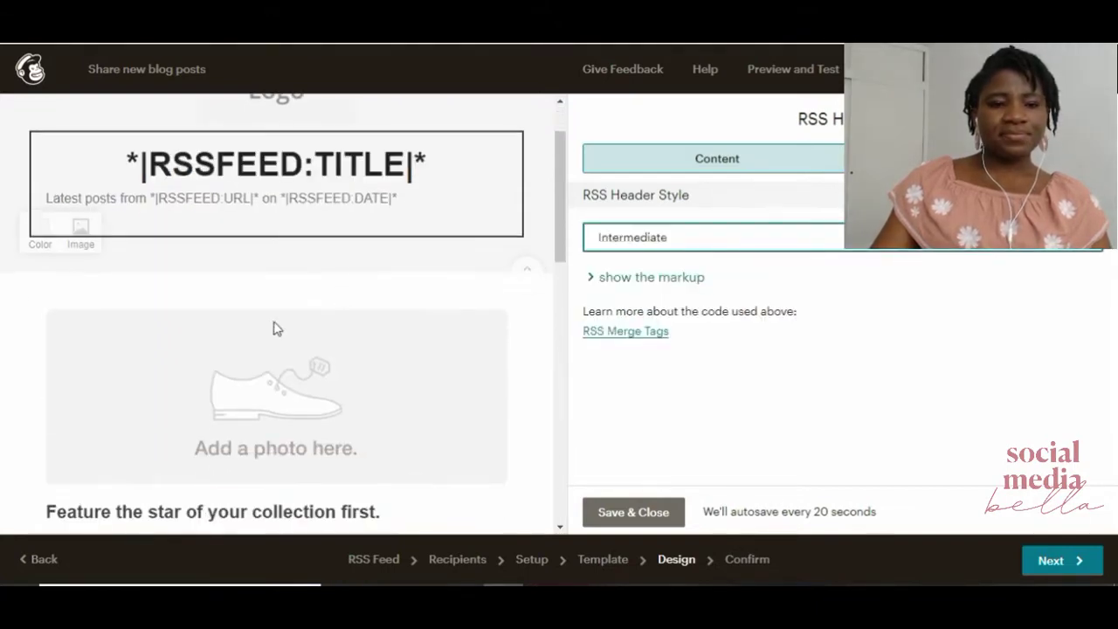
scroll(380, 399, "up", 2)
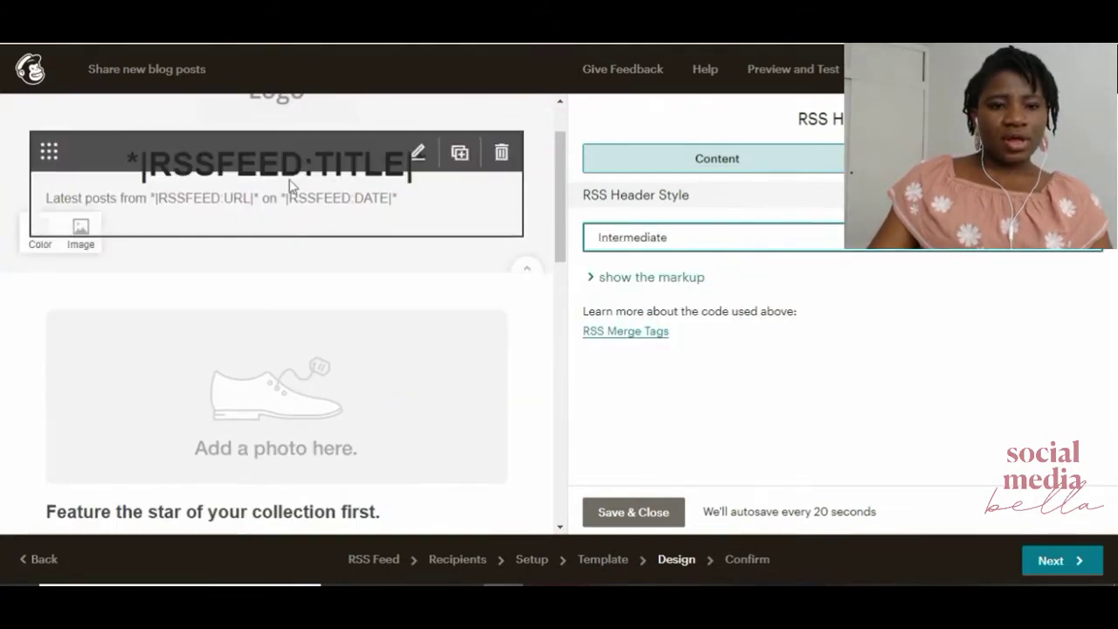
left_click_drag(47, 150, 220, 251)
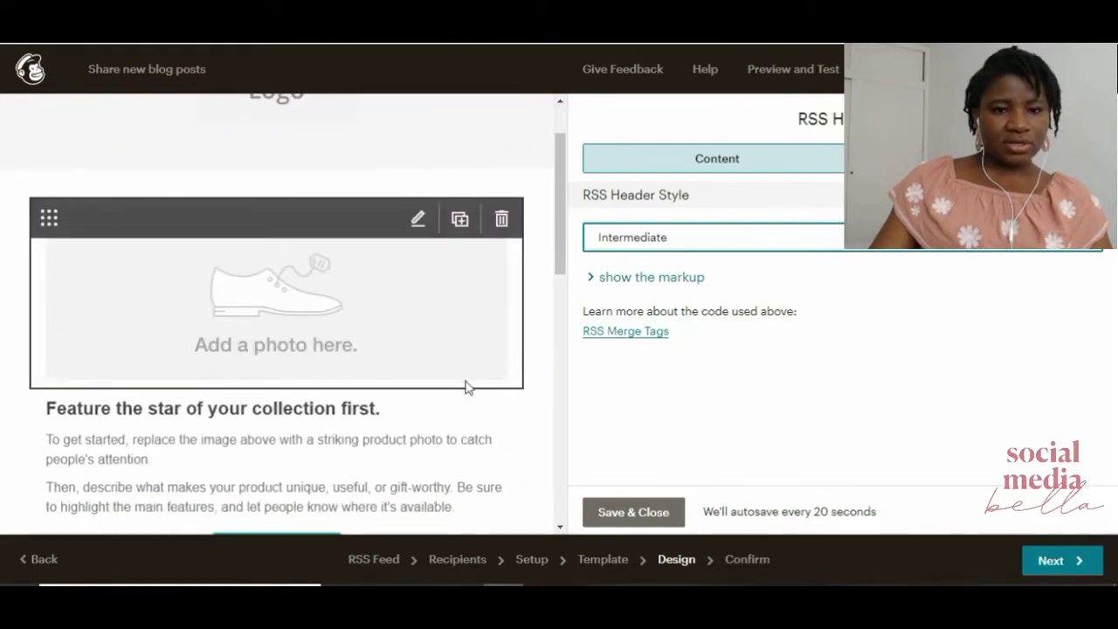
Examine the placeholder content blocks below the RSS header in the email body.
scroll(417, 315, "up", 1)
scroll(308, 404, "down", 4)
scroll(308, 403, "down", 5)
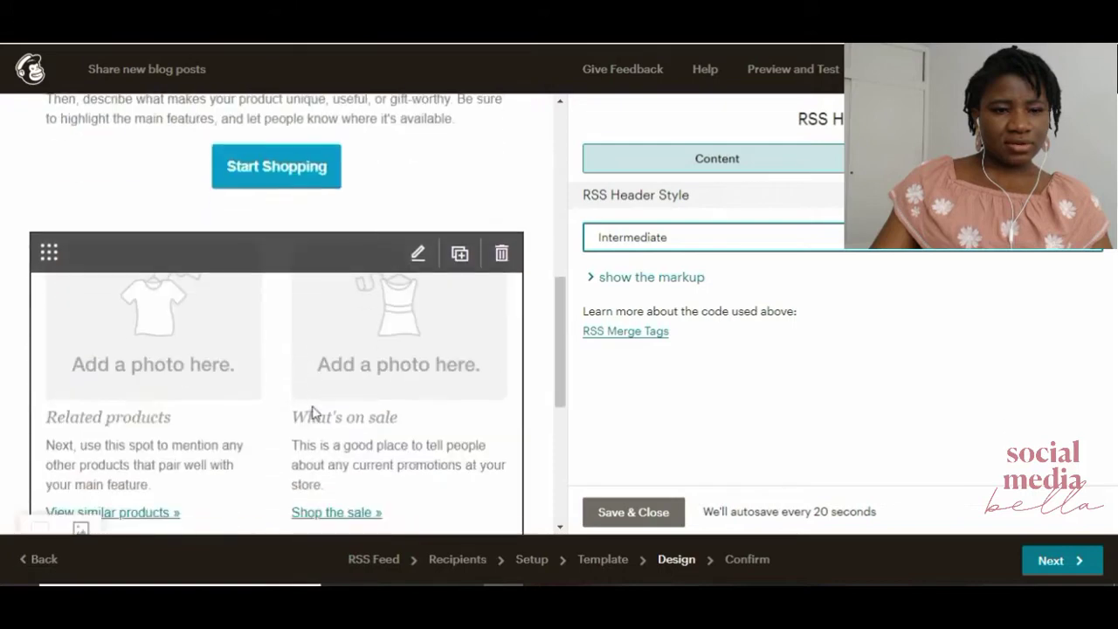
scroll(313, 396, "up", 7)
scroll(310, 376, "up", 2)
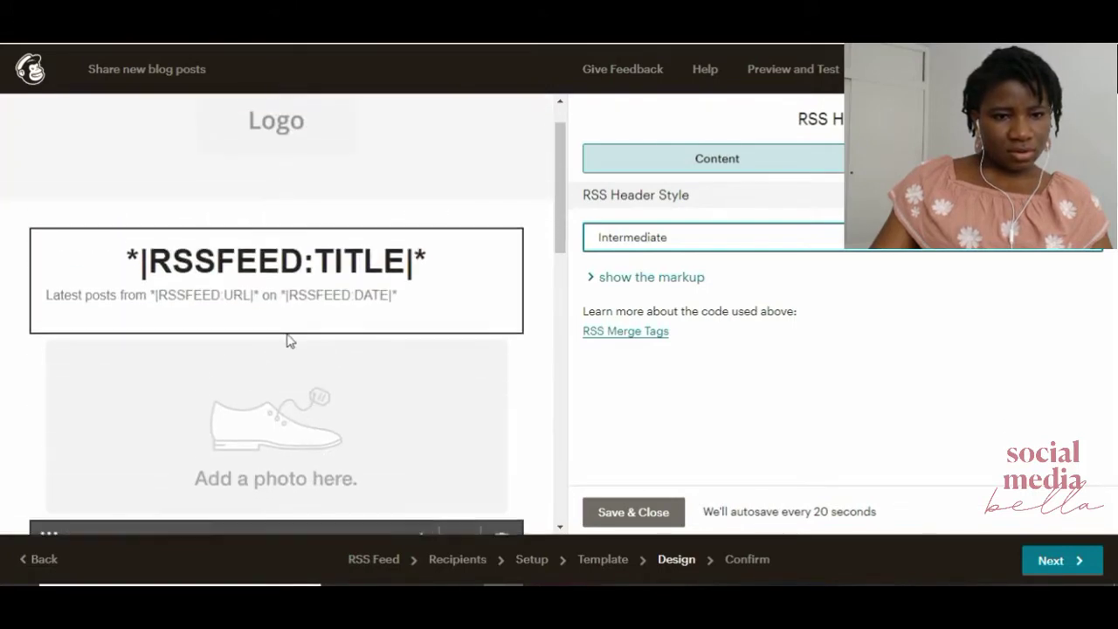
scroll(419, 288, "up", 1)
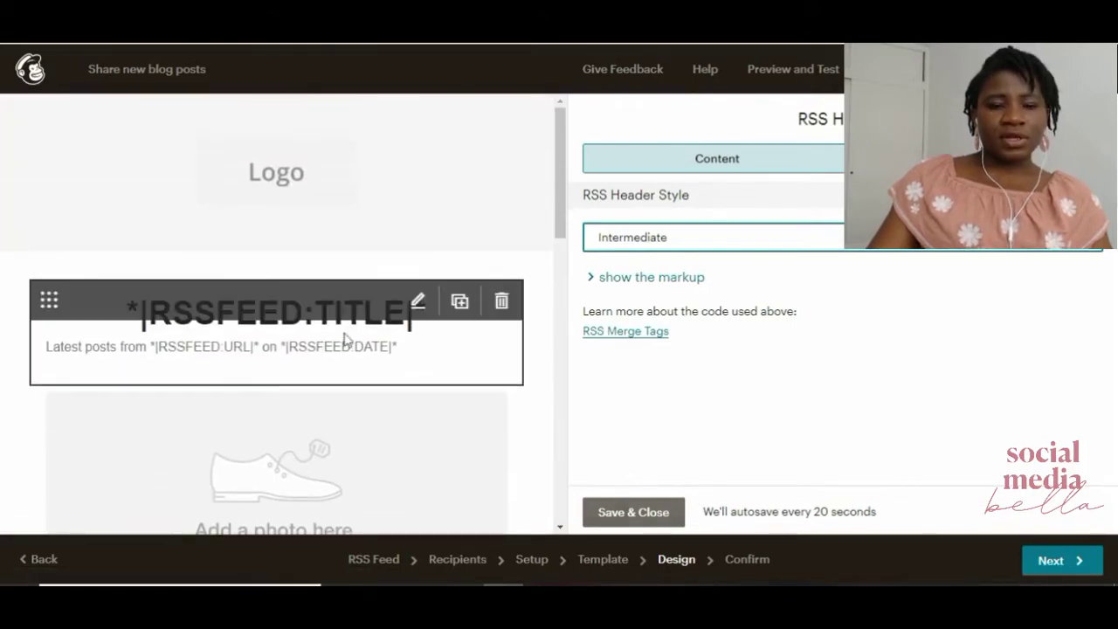
scroll(367, 350, "down", 2)
scroll(393, 379, "down", 1)
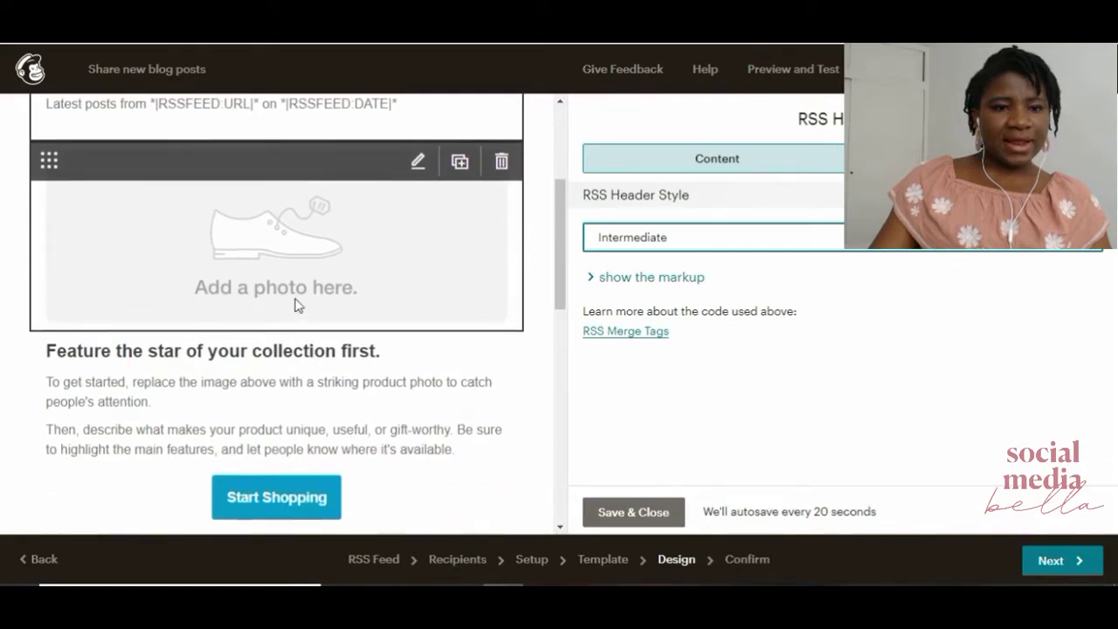
scroll(367, 310, "up", 2)
scroll(319, 330, "down", 3)
scroll(319, 336, "up", 2)
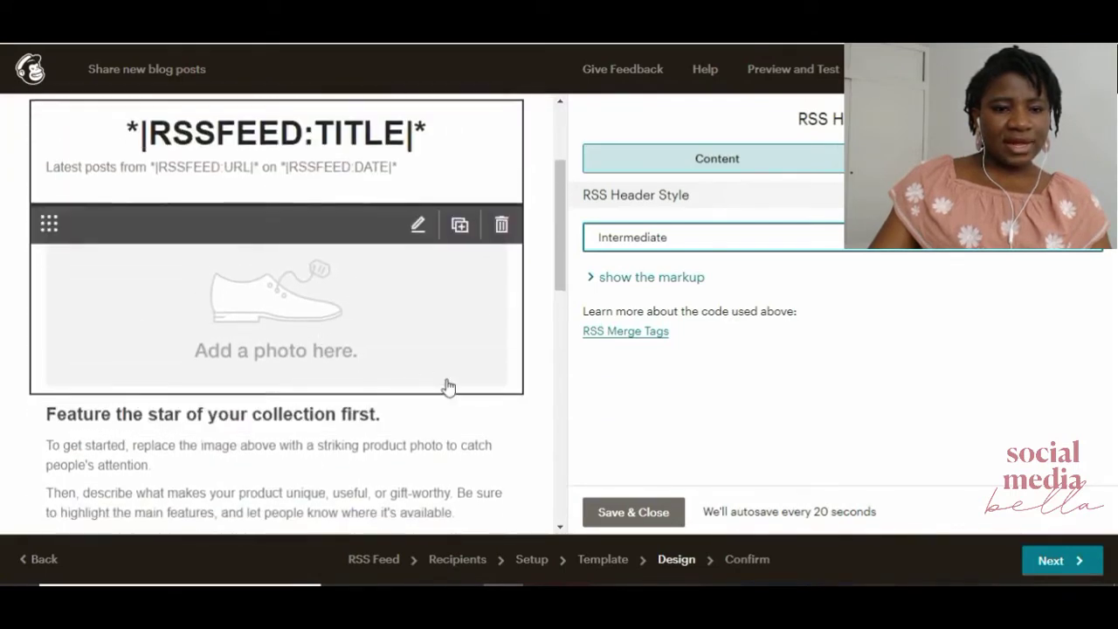
Delete the "Feature the star of your collection first." text block below the large photo placeholder.
scroll(447, 387, "down", 3)
scroll(489, 262, "up", 1)
scroll(491, 264, "up", 1)
left_click(501, 265)
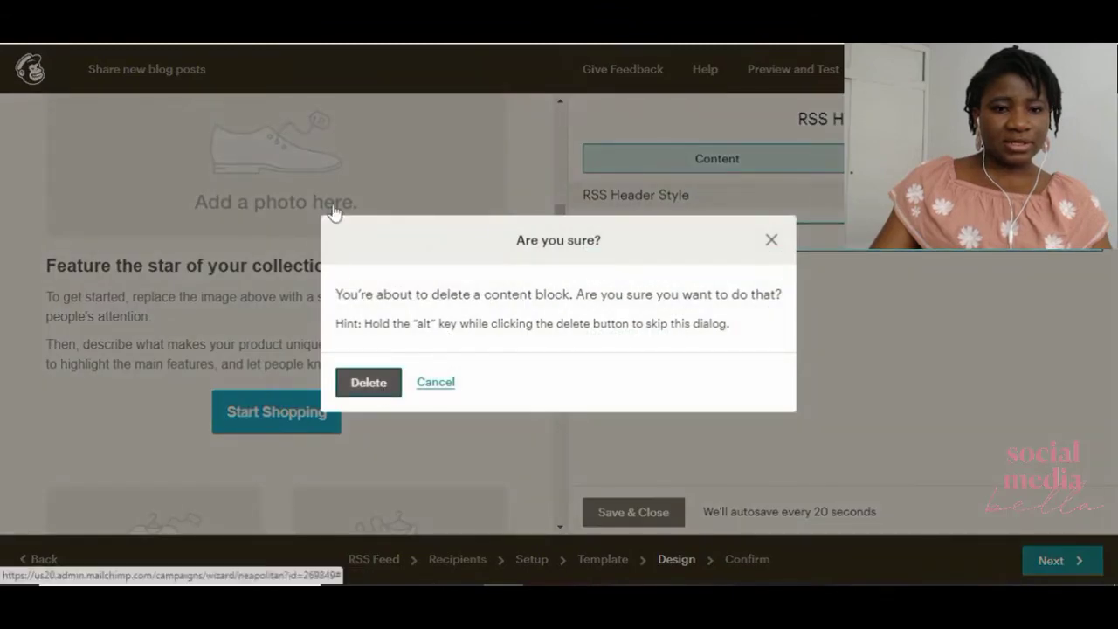
left_click(370, 381)
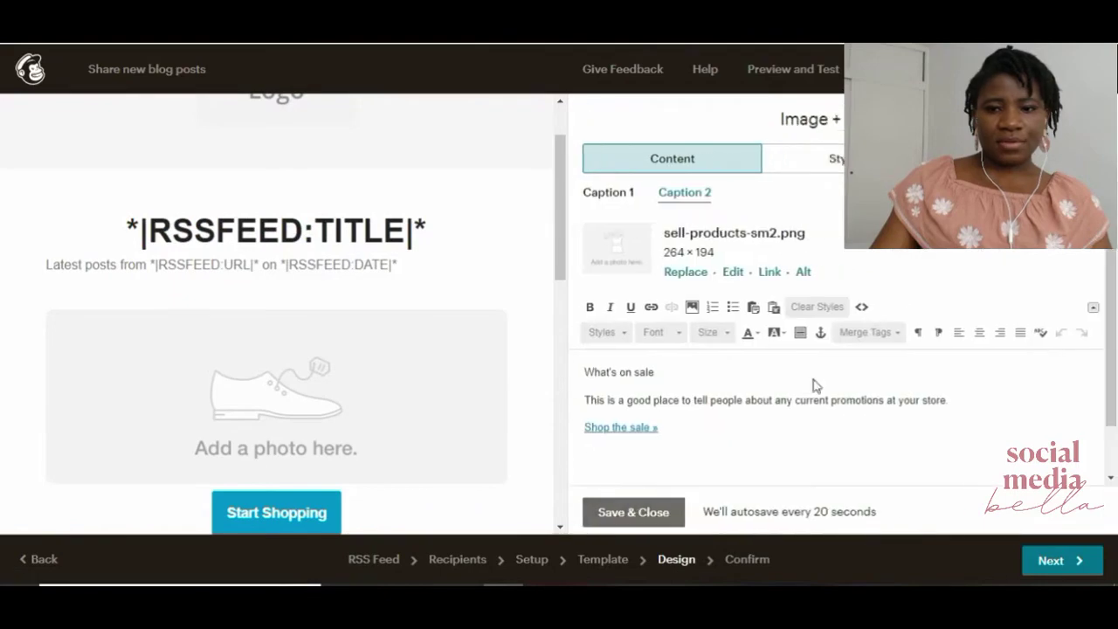
left_click(669, 516)
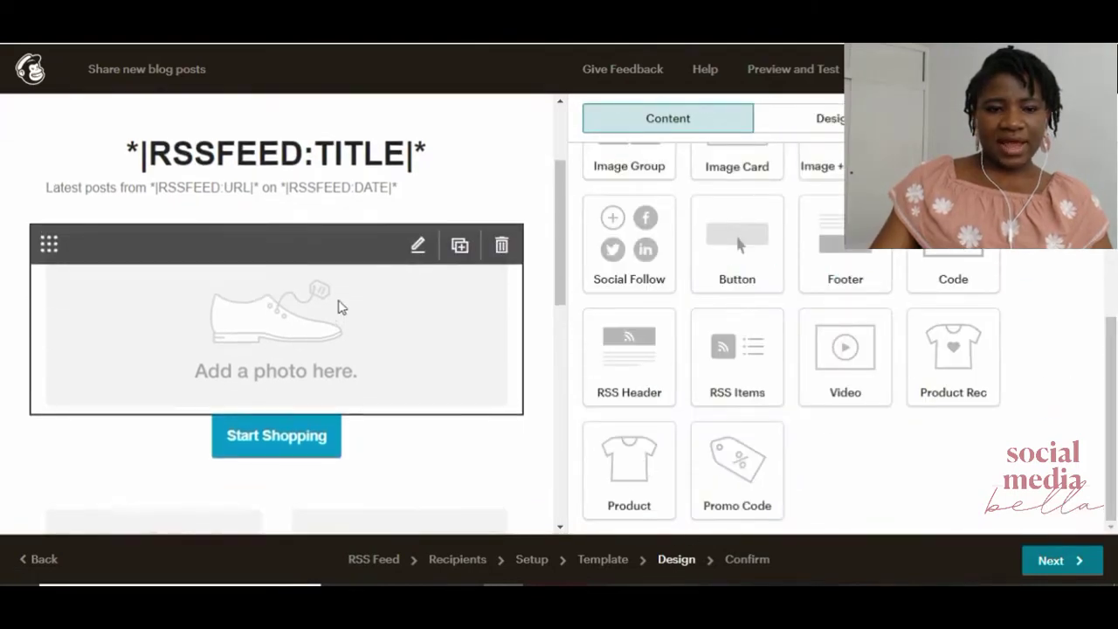
Add an RSS Items block between the RSS header and the large photo placeholder.
left_click_drag(739, 332, 269, 323)
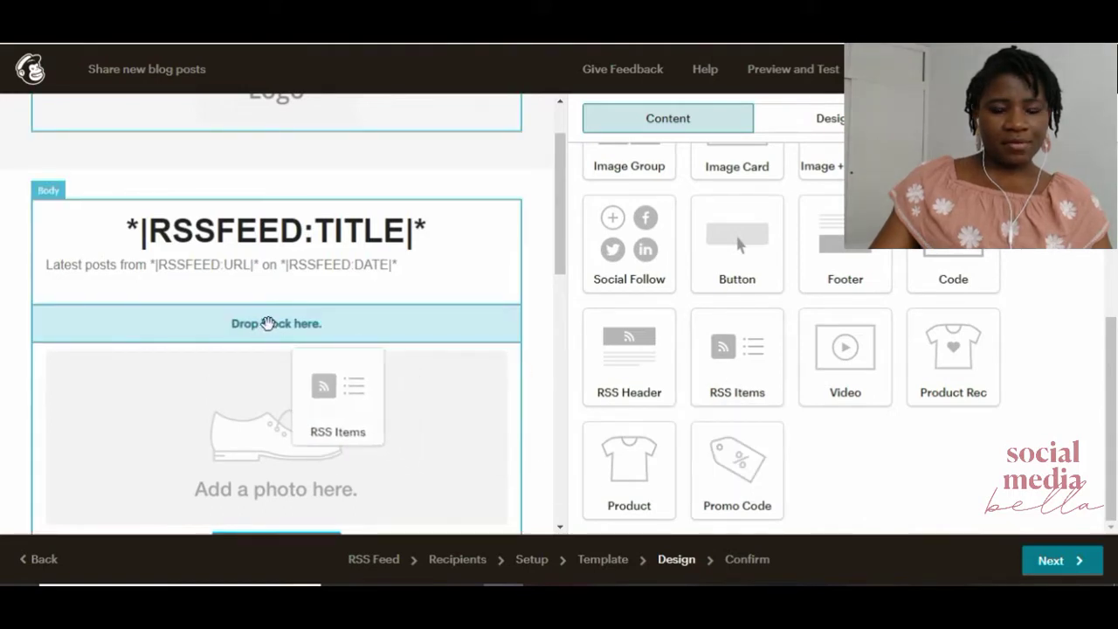
left_click_drag(240, 563, 242, 567)
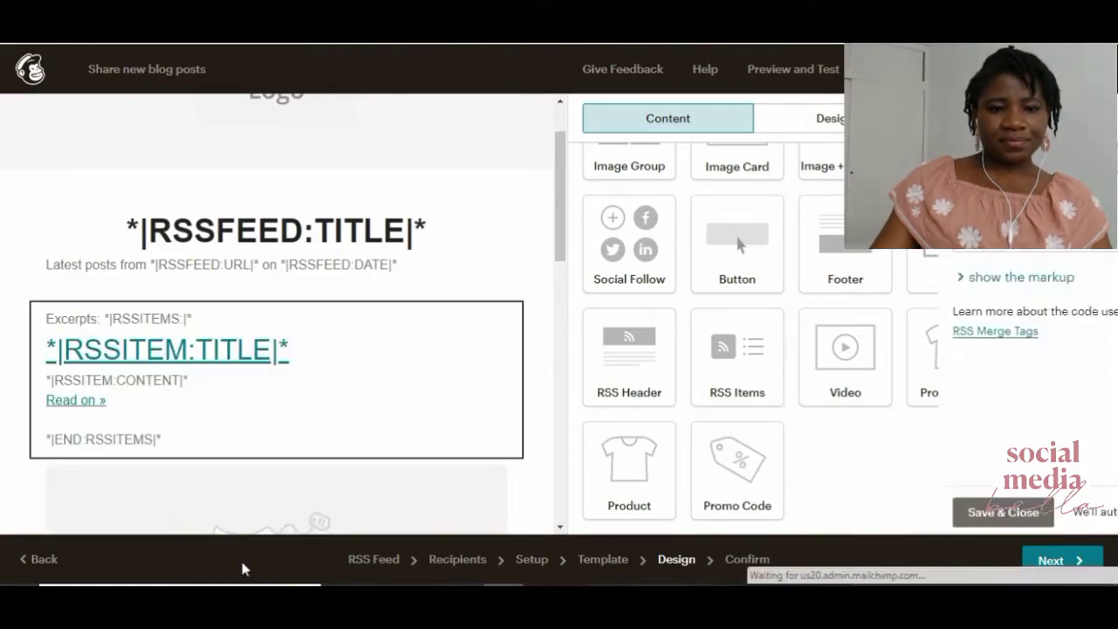
Choose Excerpts as the RSS Items block's style.
left_click(642, 241)
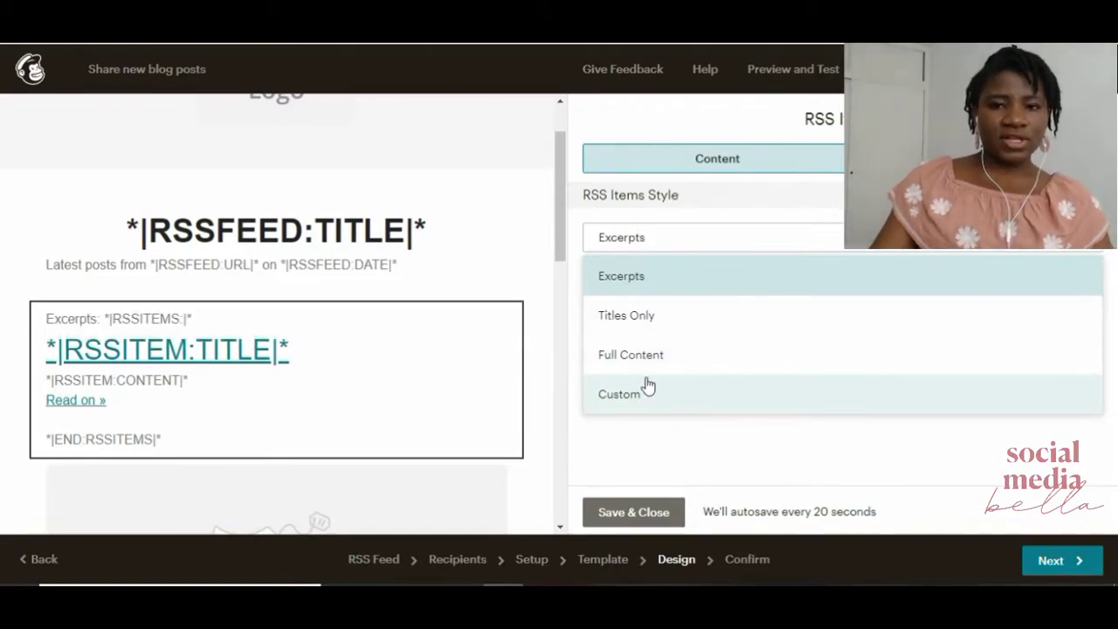
left_click(683, 284)
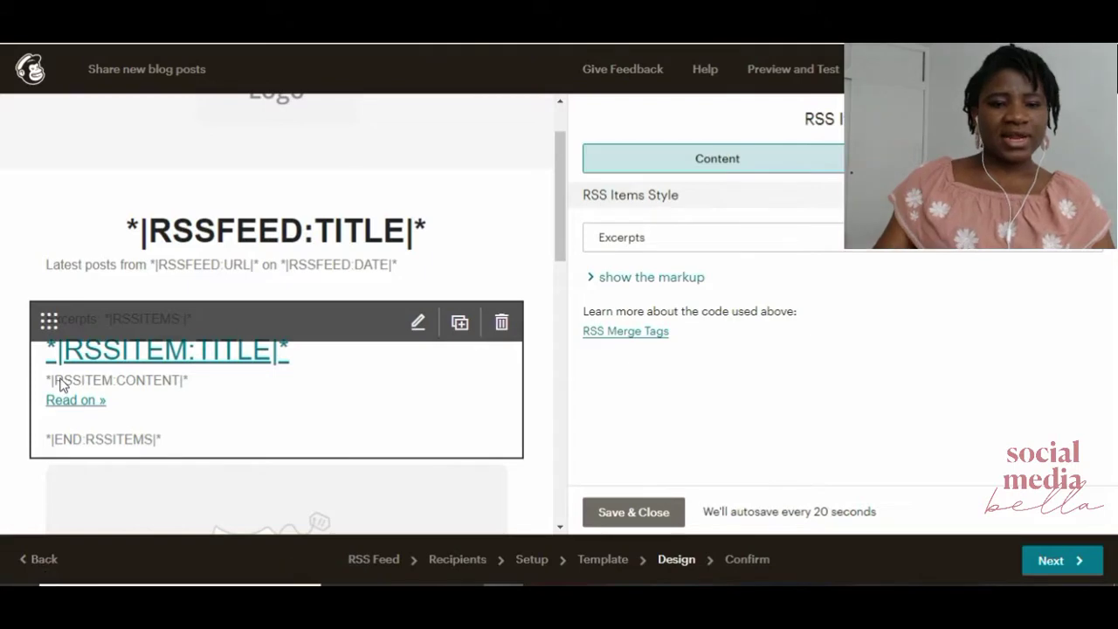
Delete the large shoe photo placeholder below the RSS Items block.
scroll(270, 322, "down", 4)
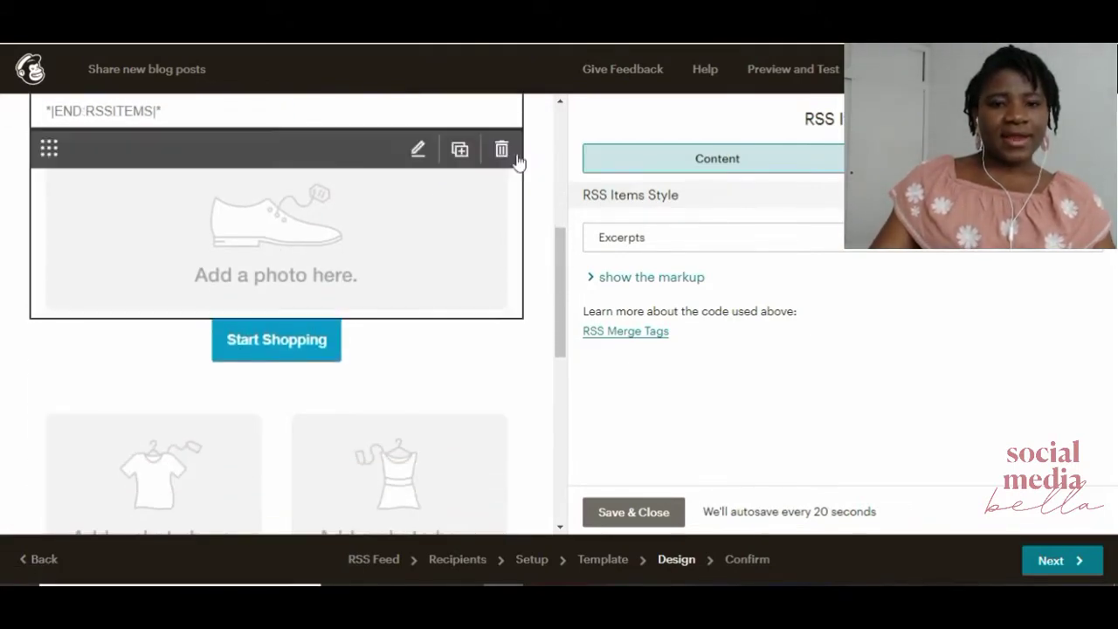
left_click(505, 152)
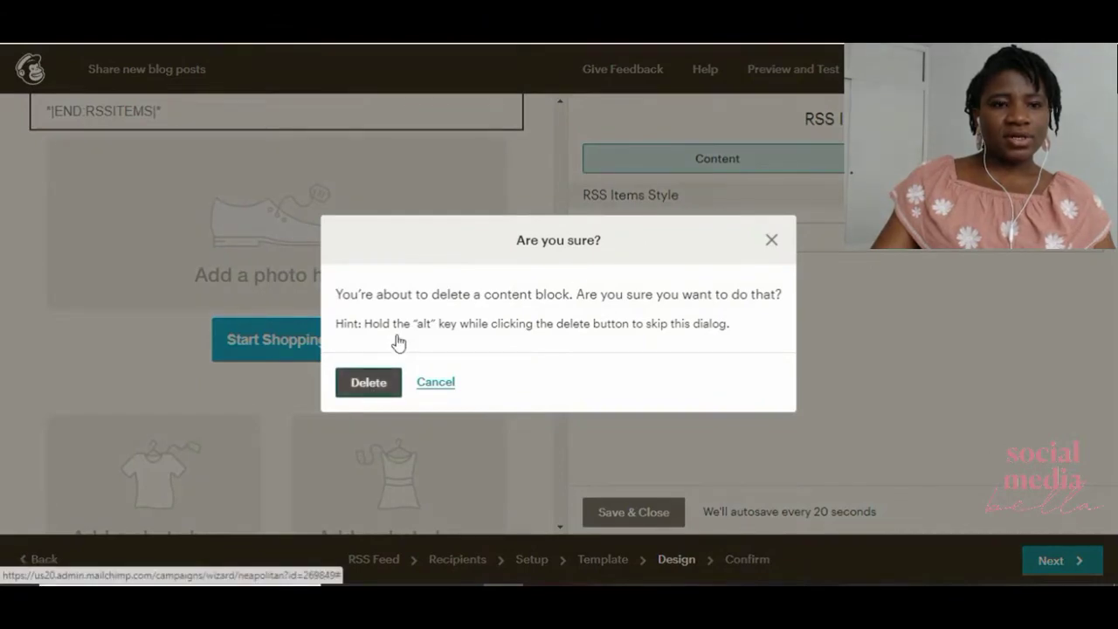
left_click(368, 382)
Change the text of the "Start Shopping" button below the RSS Items block to "Check out our latest finds".
scroll(274, 352, "up", 2)
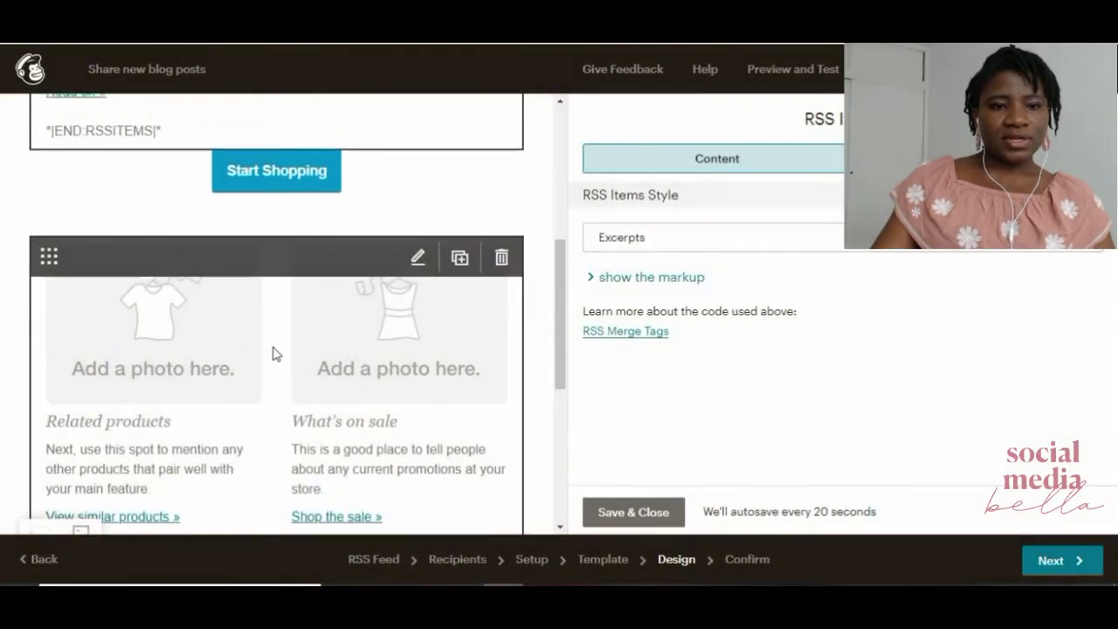
left_click(271, 314)
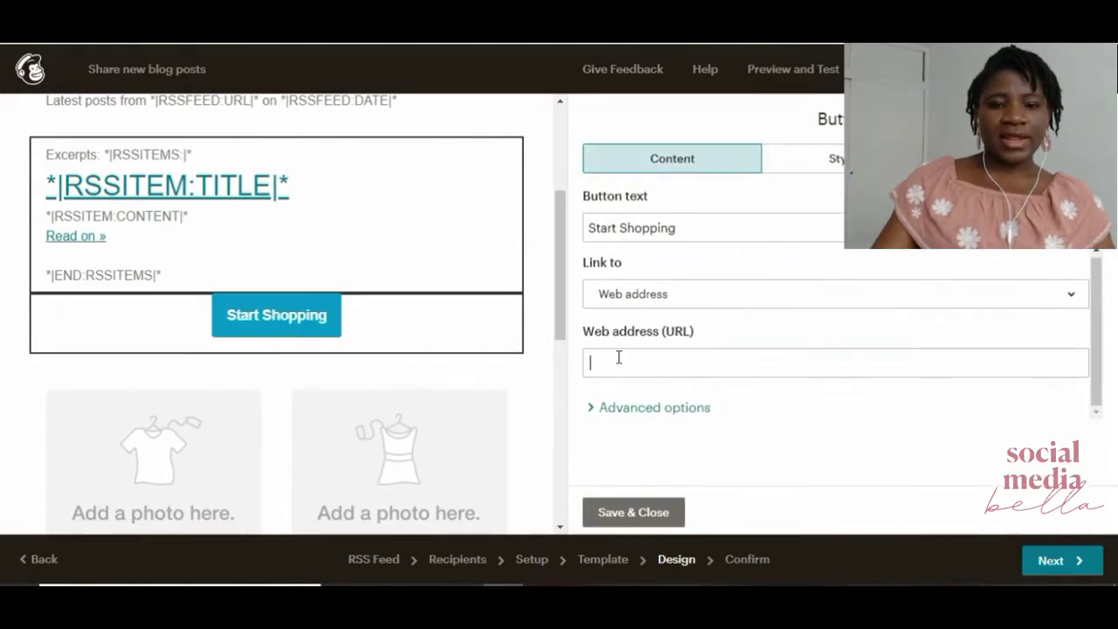
left_click(790, 224)
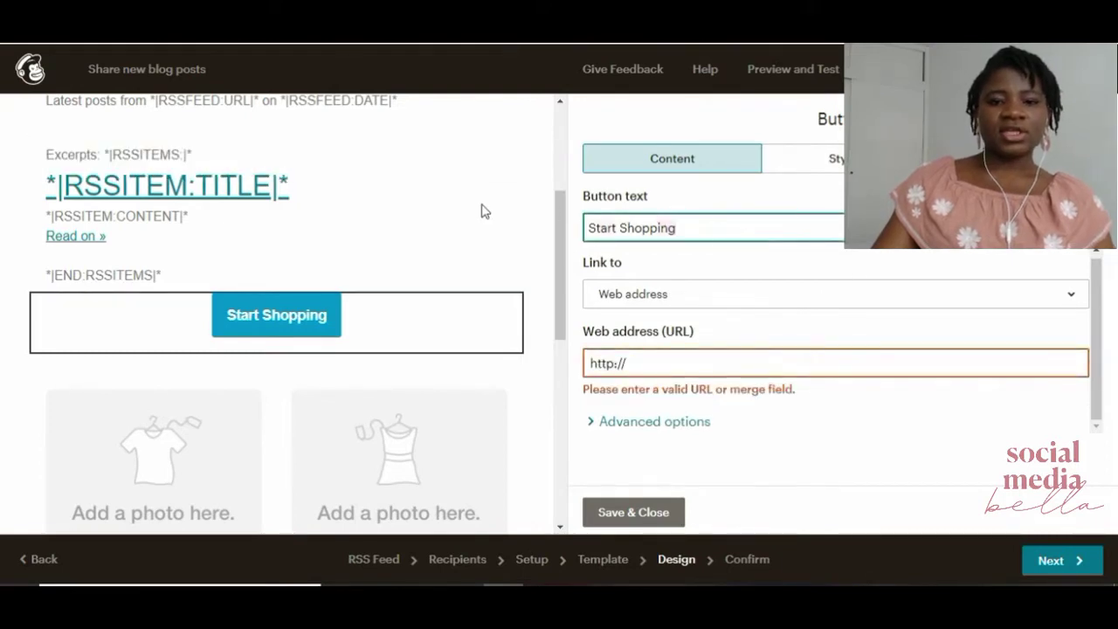
key("ctrl+a")
key("BackSpace")
type("Che")
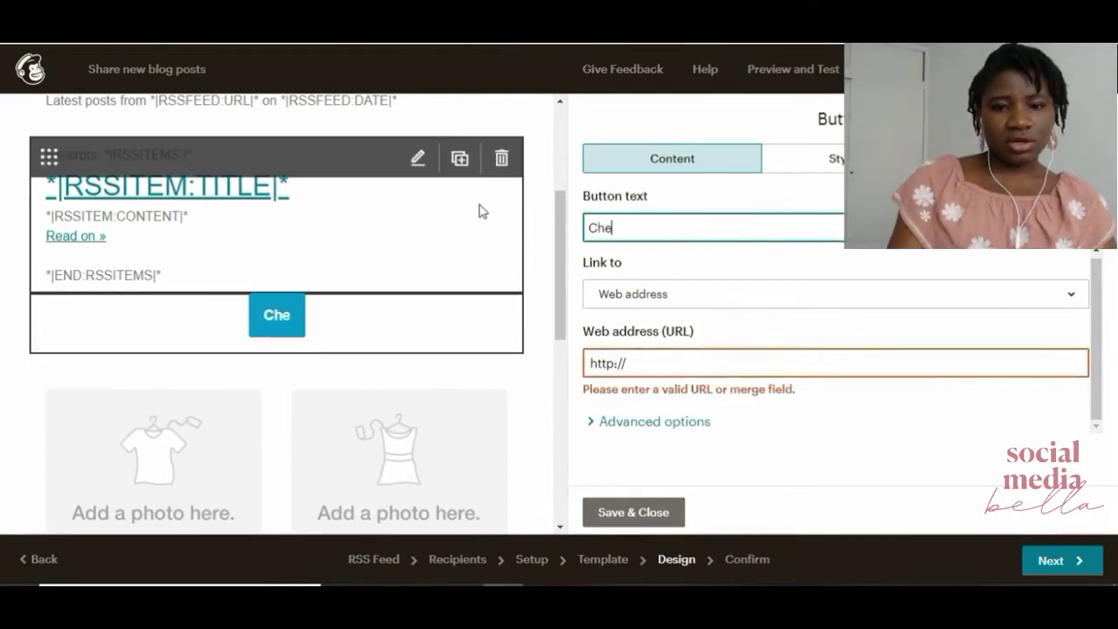
type("ck out or n")
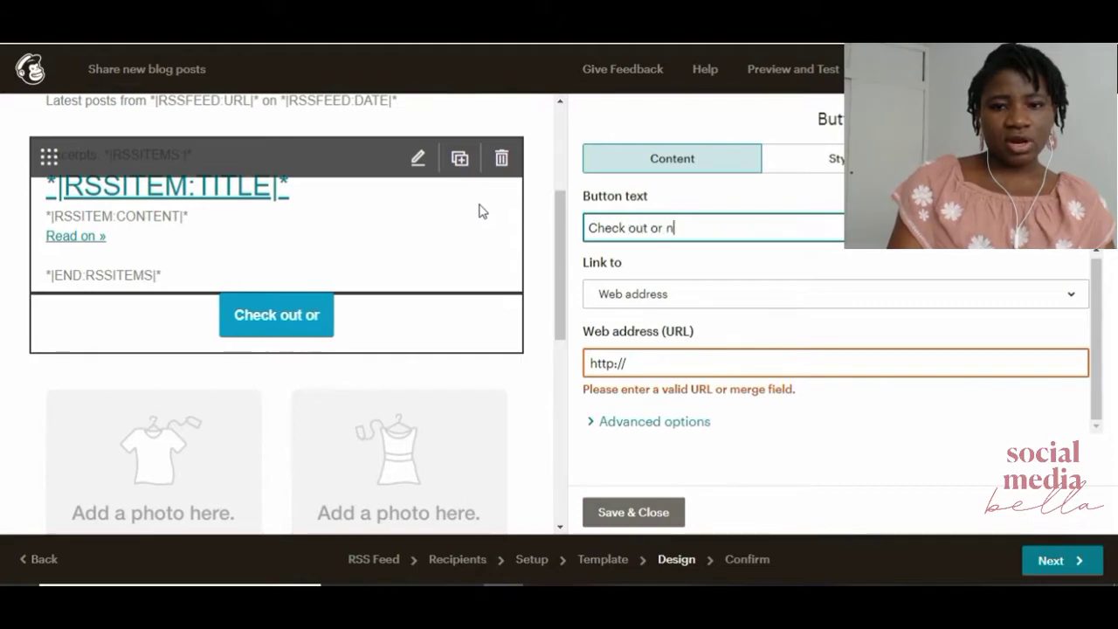
type("ew")
key("BackSpace")
key("BackSpace")
key("BackSpace")
key("BackSpace")
key("BackSpace")
key("BackSpace")
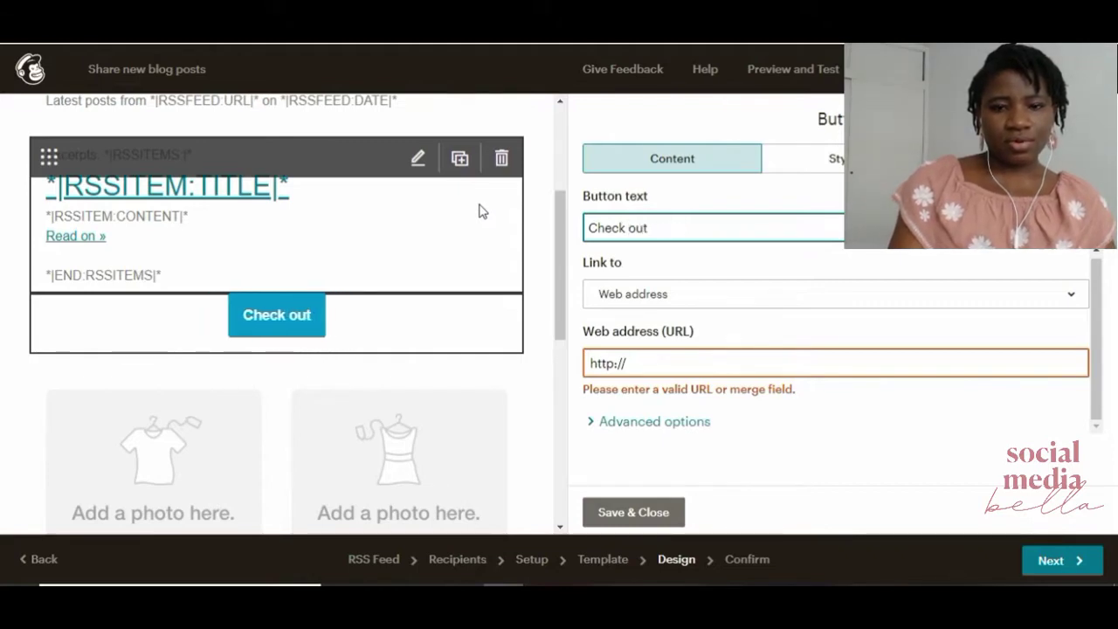
type("the lates")
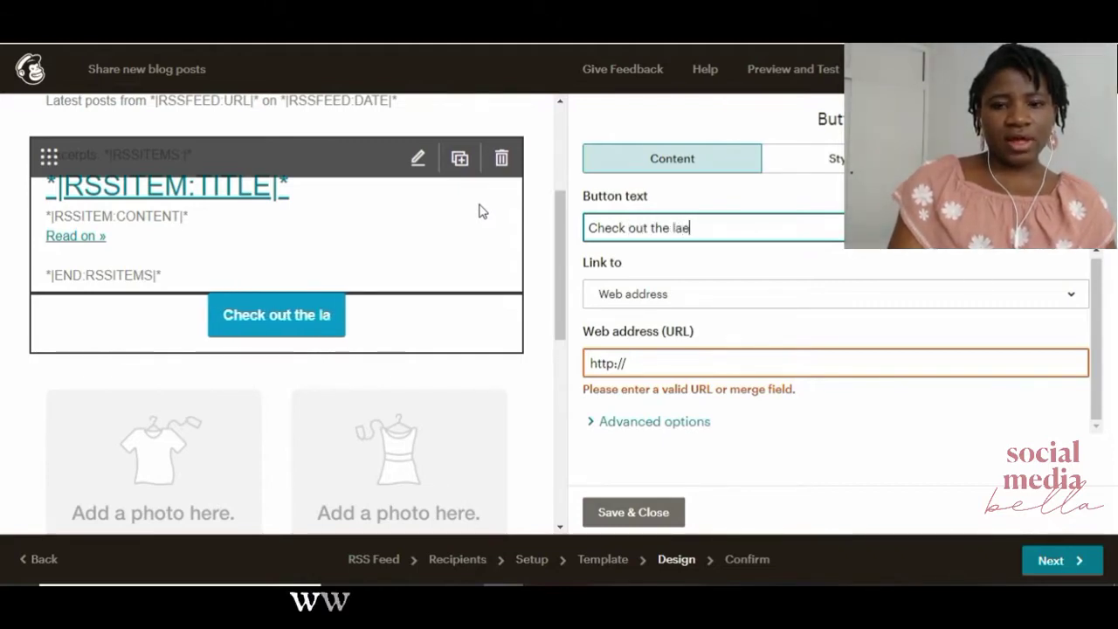
type("t")
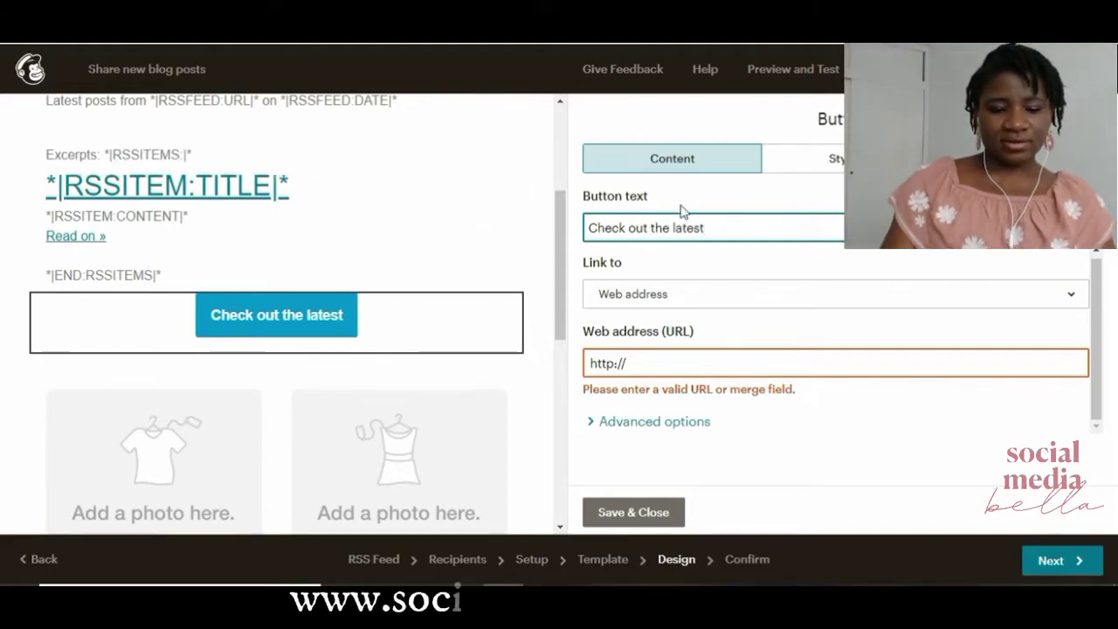
type("our")
key("Delete")
key("Delete")
key("Delete")
key("Delete")
type("latest")
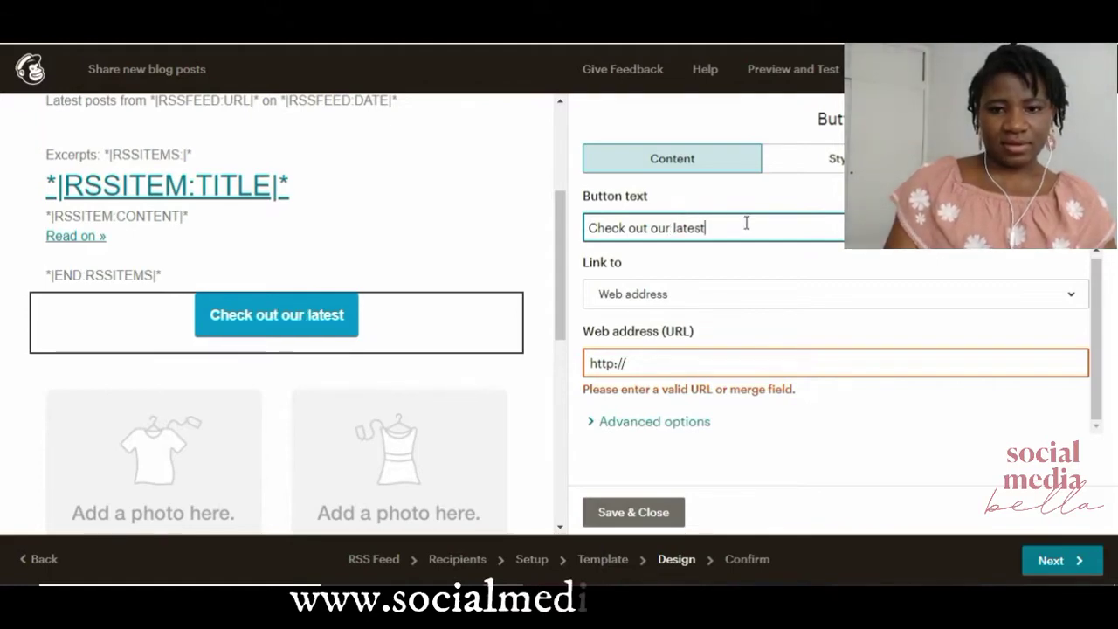
type(" finds")
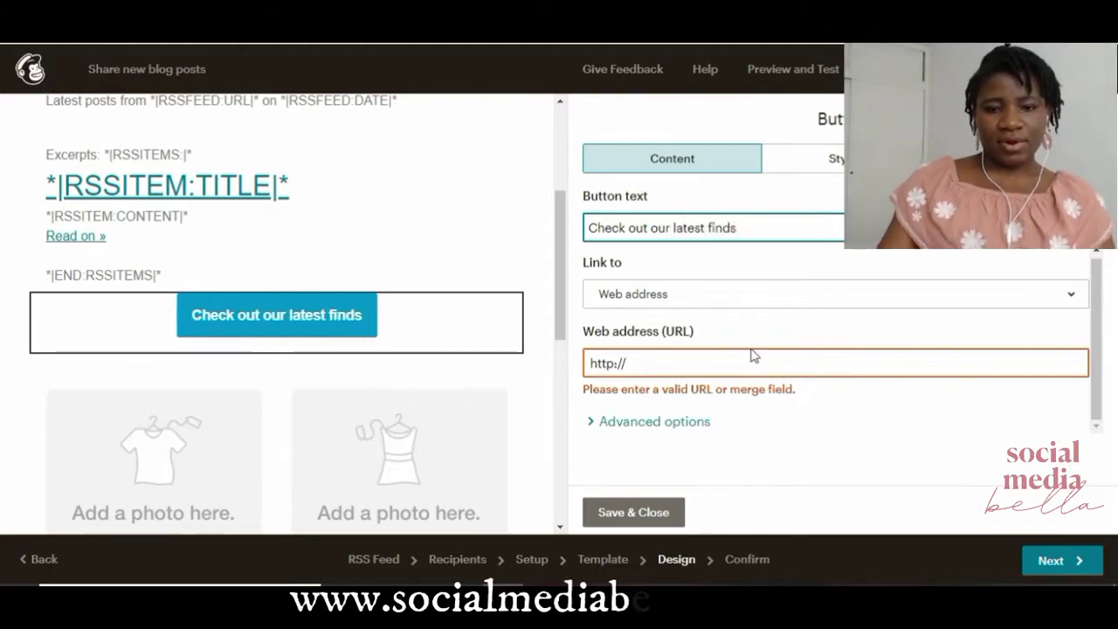
Examine the button's web address field and its style options, including border, background color and text style.
left_click(683, 367)
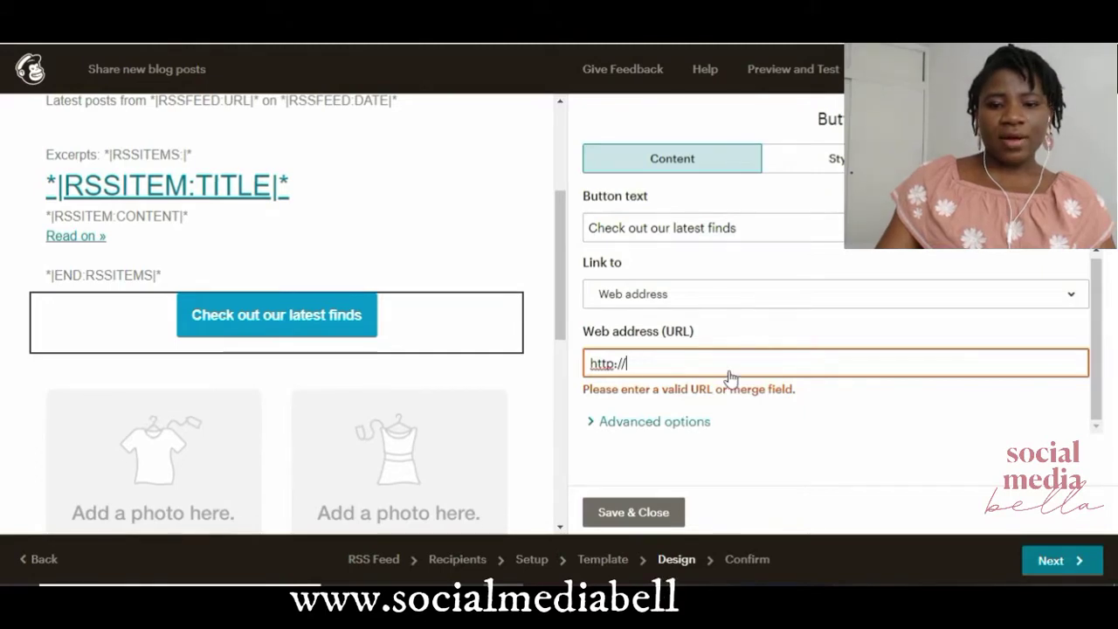
left_click(799, 158)
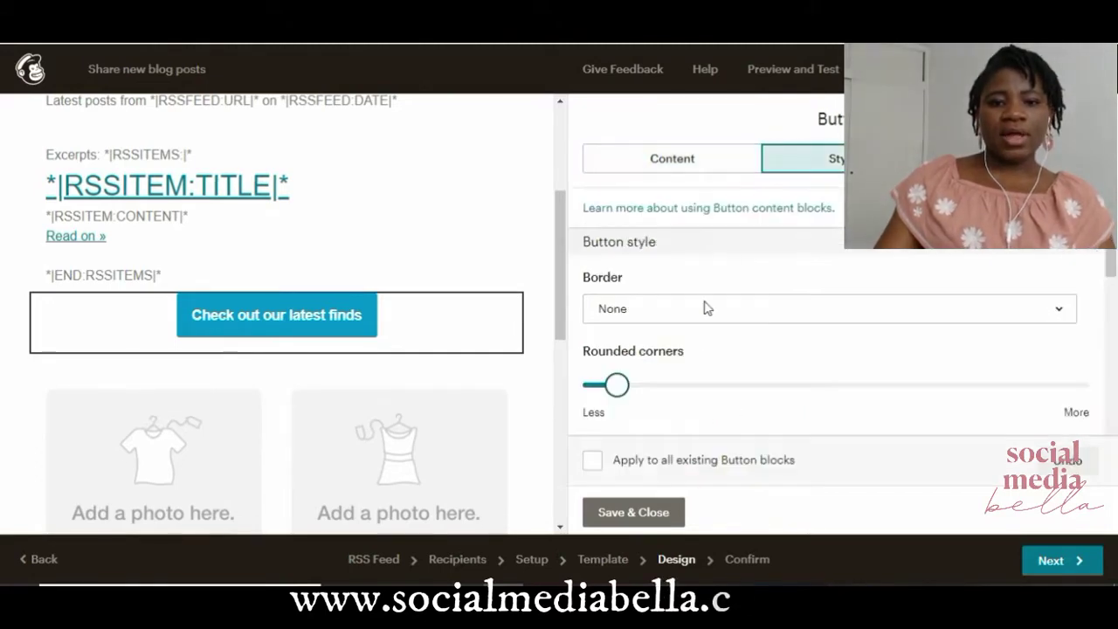
scroll(708, 308, "down", 3)
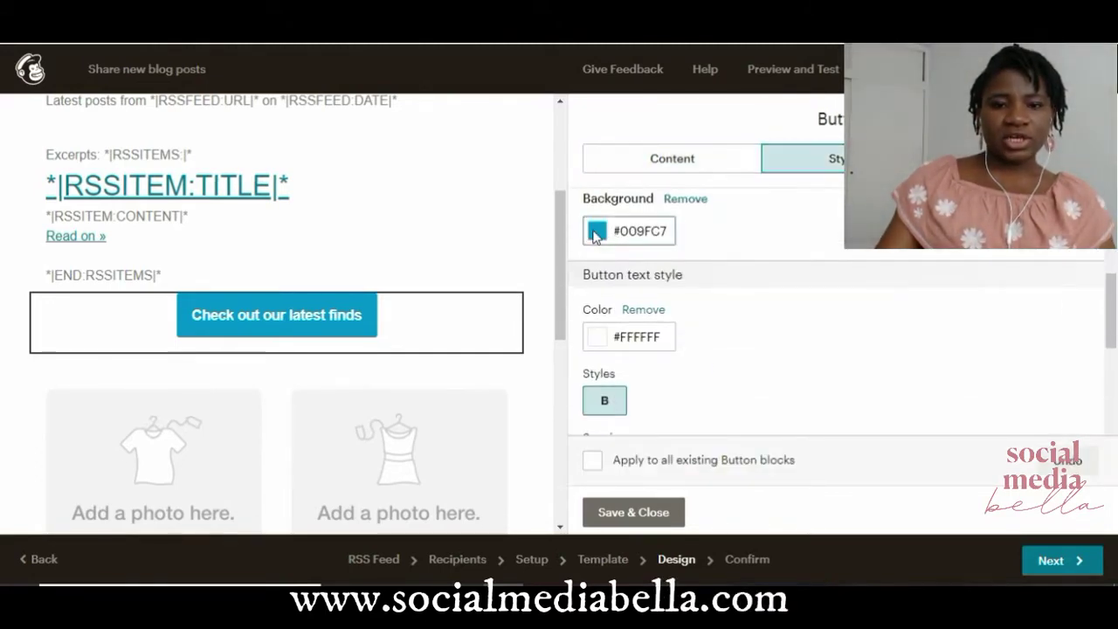
left_click(599, 231)
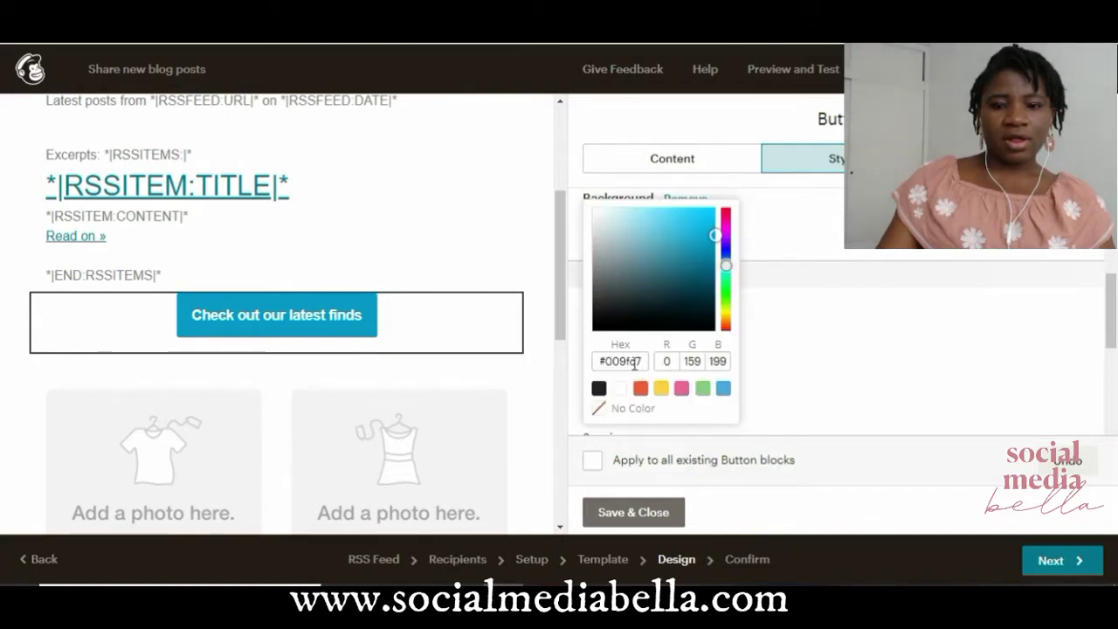
left_click(810, 352)
scroll(742, 317, "down", 2)
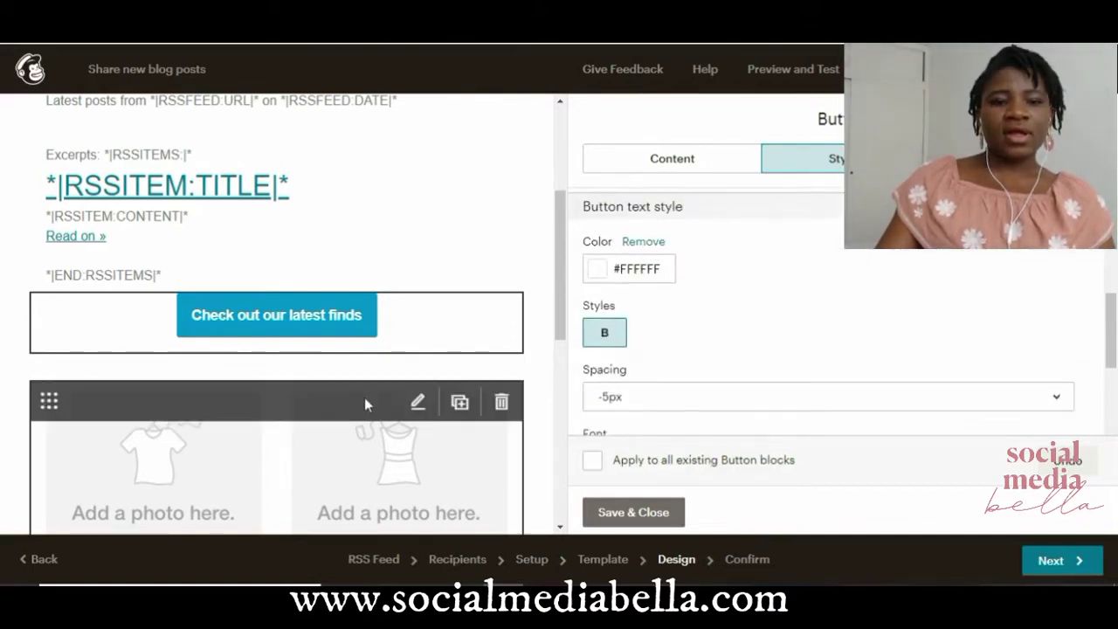
Open the Image + Caption block with "Related products" and "What's on sale" and examine its content.
scroll(365, 400, "down", 3)
left_click(188, 271)
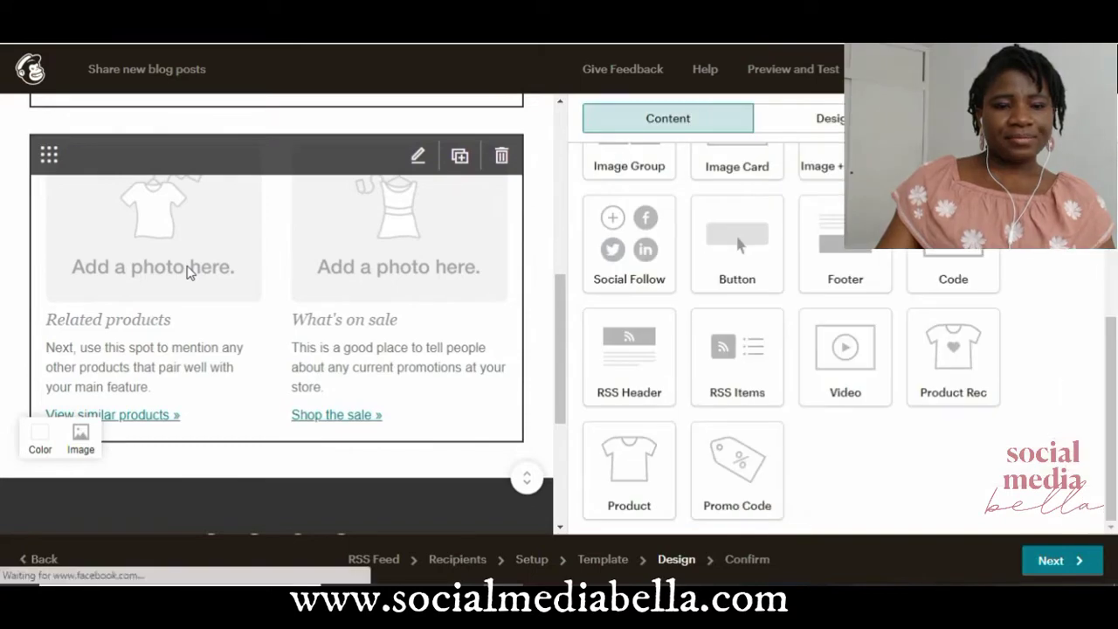
left_click(302, 297)
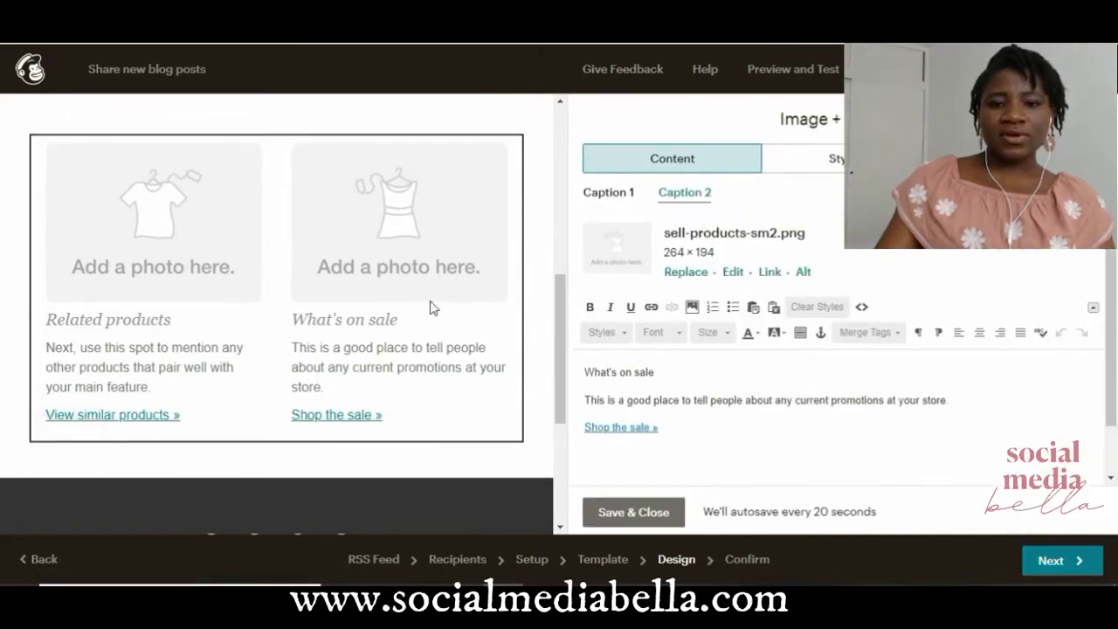
scroll(400, 287, "down", 1)
scroll(395, 278, "down", 2)
scroll(406, 258, "up", 2)
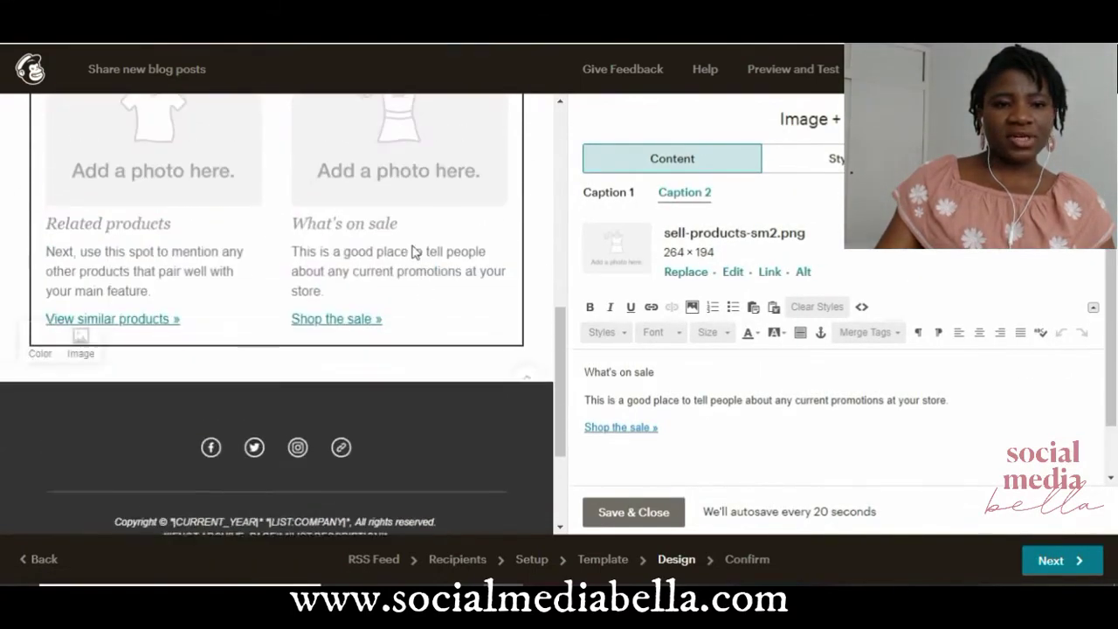
scroll(193, 200, "up", 2)
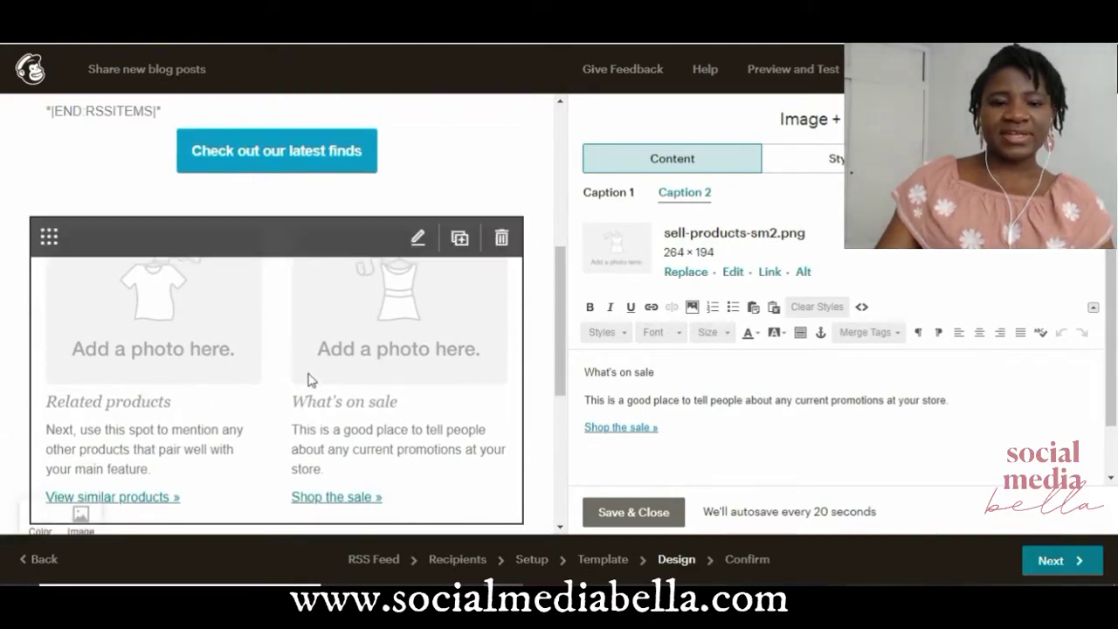
scroll(469, 367, "down", 2)
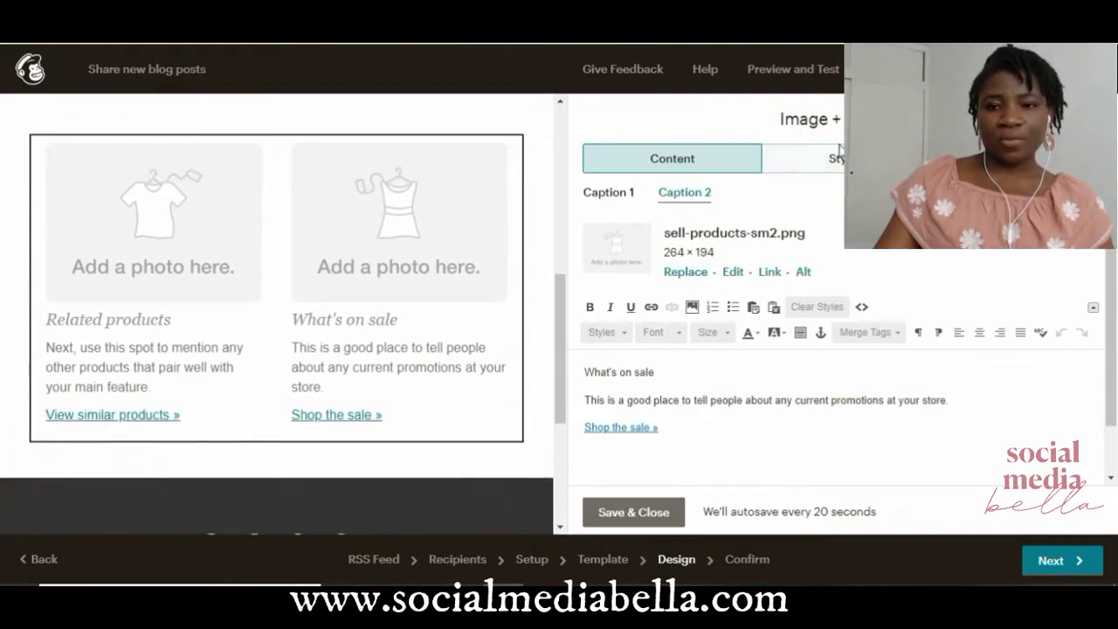
Review the Image + Caption block's style and settings options, such as caption position and number of images, and close its editor.
left_click(834, 155)
scroll(806, 320, "down", 2)
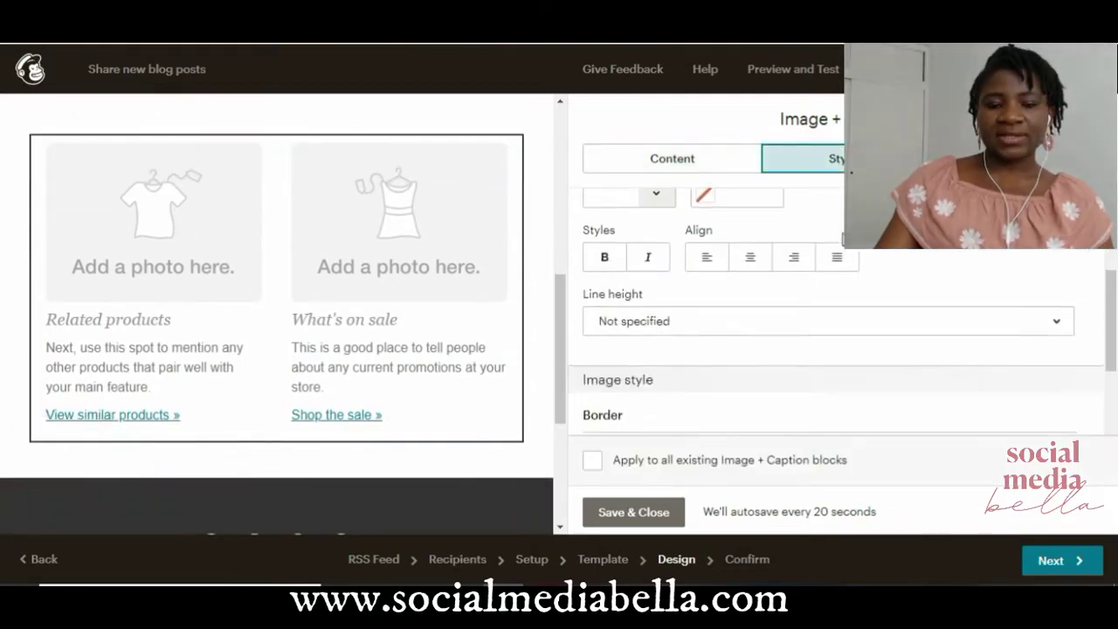
left_click(622, 161)
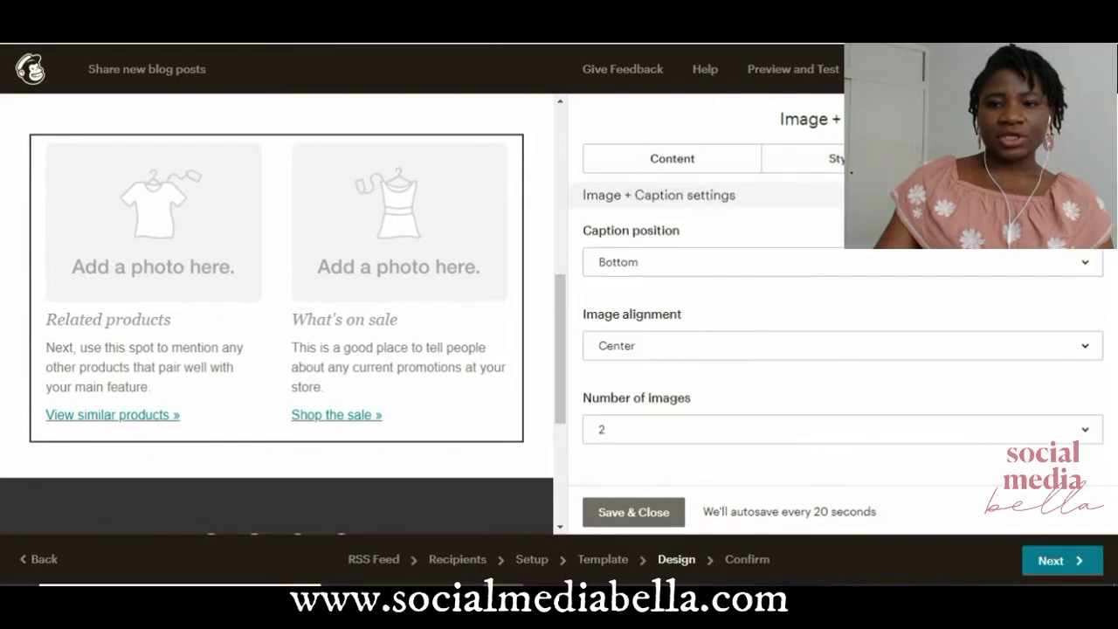
left_click(632, 161)
left_click(616, 508)
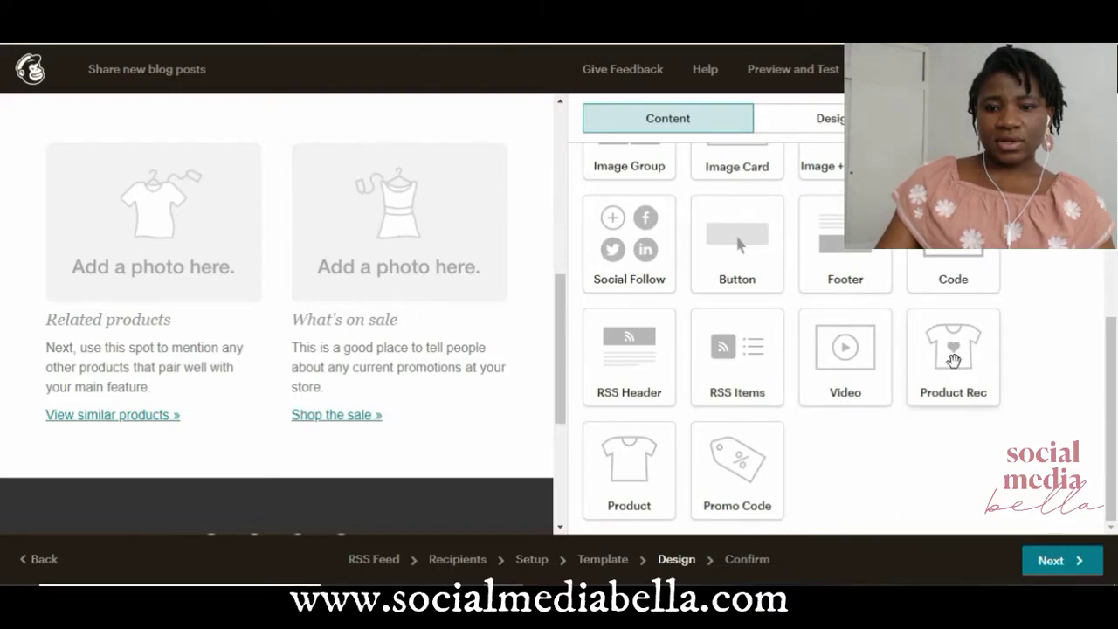
Add a Product Rec block below the "Related products" and "What's on sale" block.
scroll(407, 424, "down", 2)
scroll(298, 295, "up", 1)
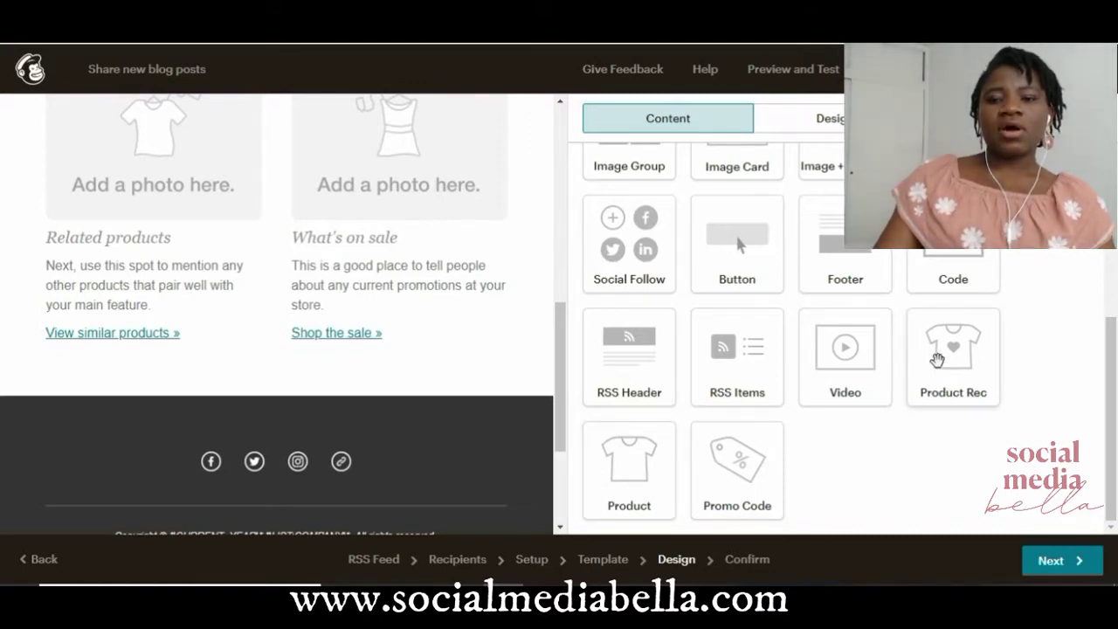
left_click_drag(939, 361, 81, 374)
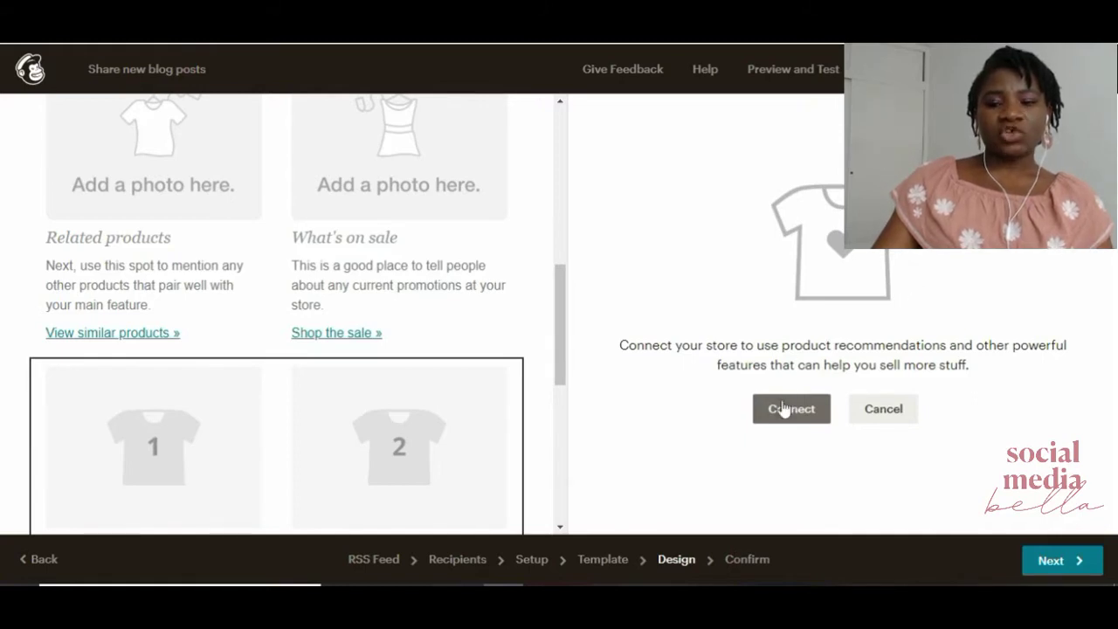
scroll(487, 407, "down", 1)
scroll(487, 407, "down", 1)
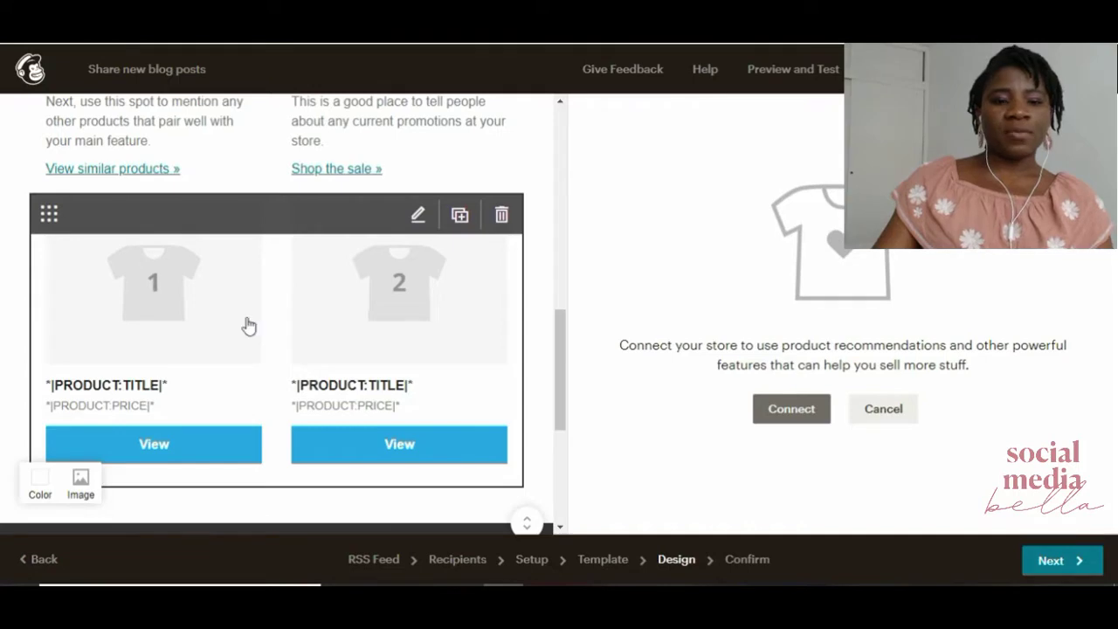
Reopen the "Related products" and "What's on sale" Image + Caption block to examine its caption content.
scroll(179, 271, "up", 2)
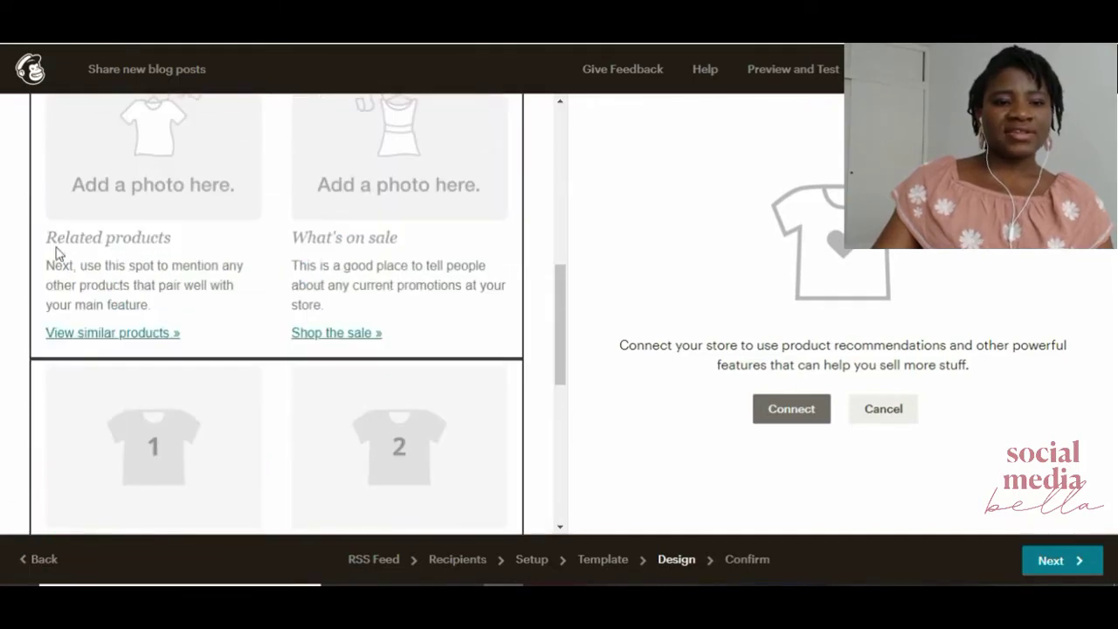
scroll(175, 280, "up", 1)
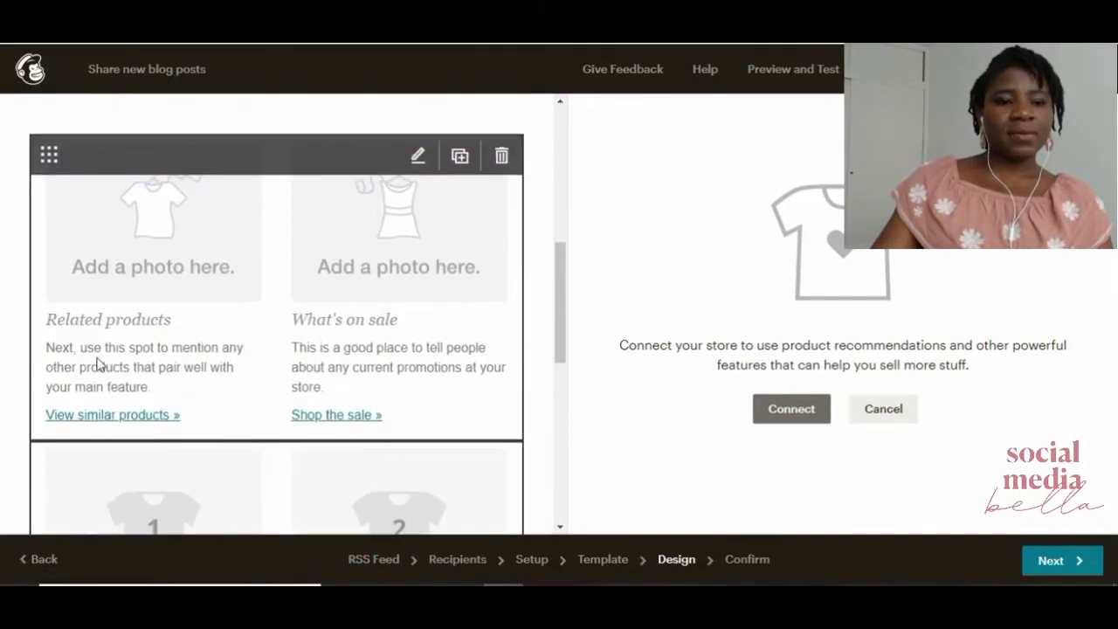
left_click(127, 288)
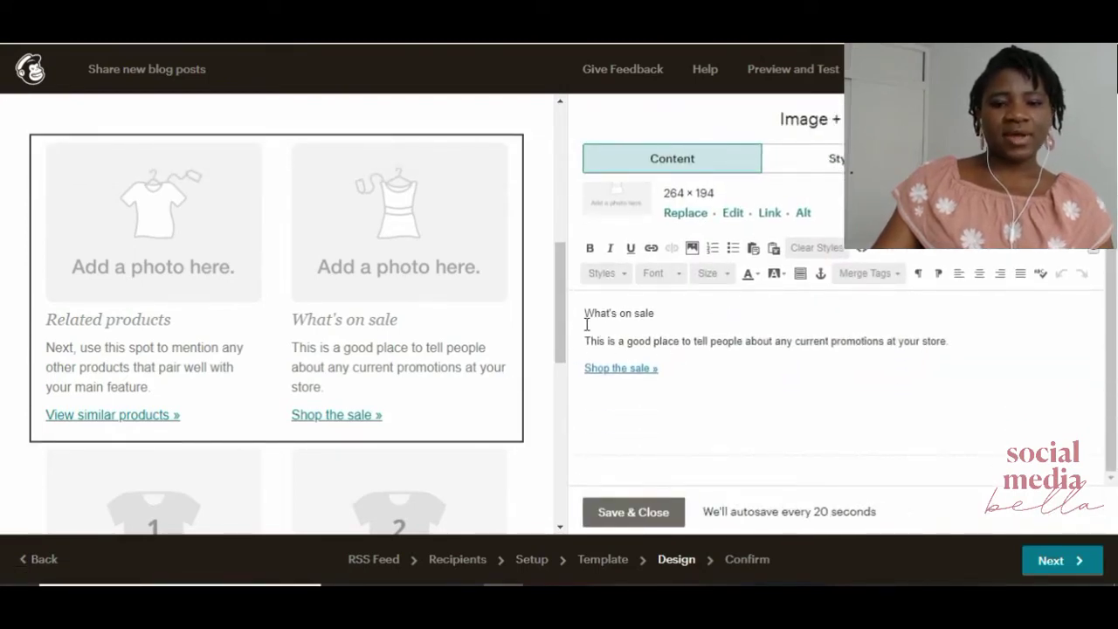
Delete the Product Rec block below the "Related products" and "What's on sale" block.
scroll(437, 392, "down", 5)
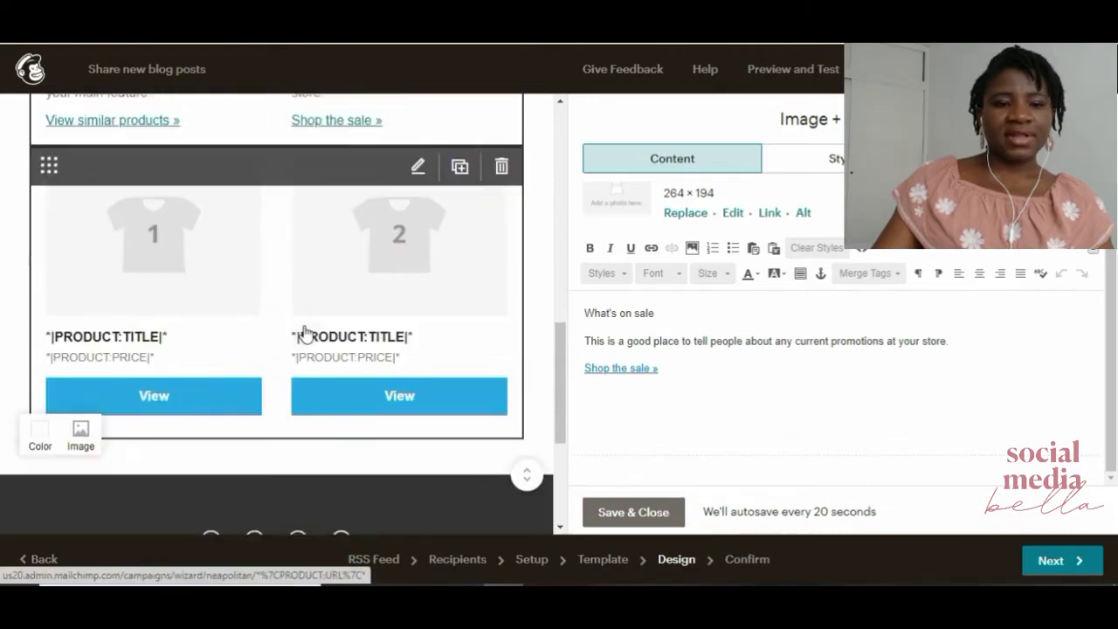
left_click(501, 134)
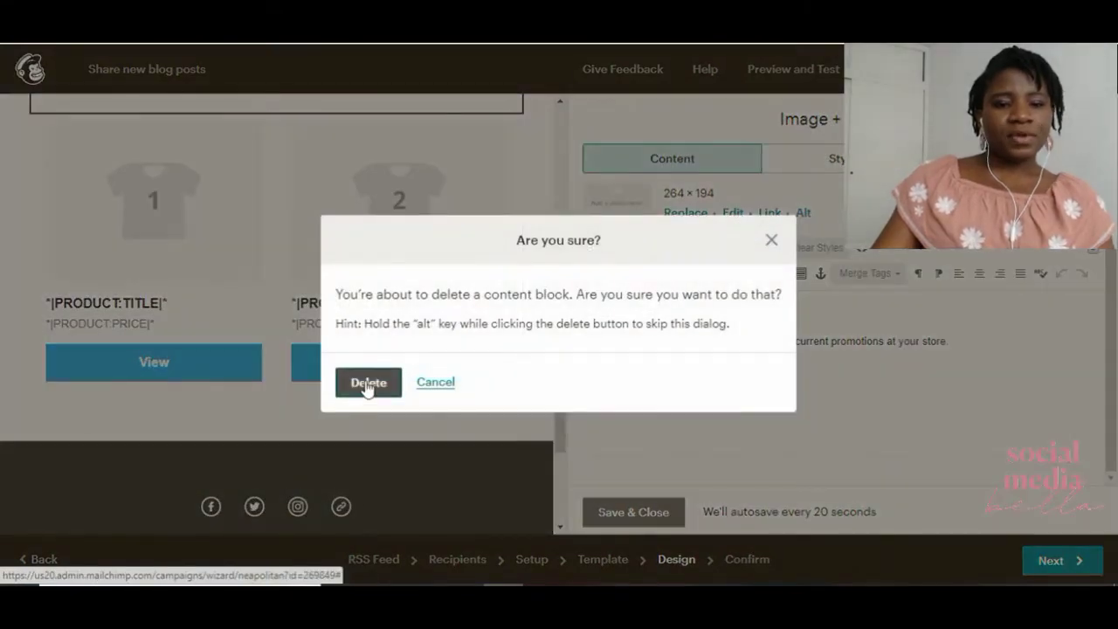
left_click(772, 242)
Open the footer's Social Follow block, review its Facebook, Twitter, Instagram and Website link fields, and close its editor.
mouse_move(404, 262)
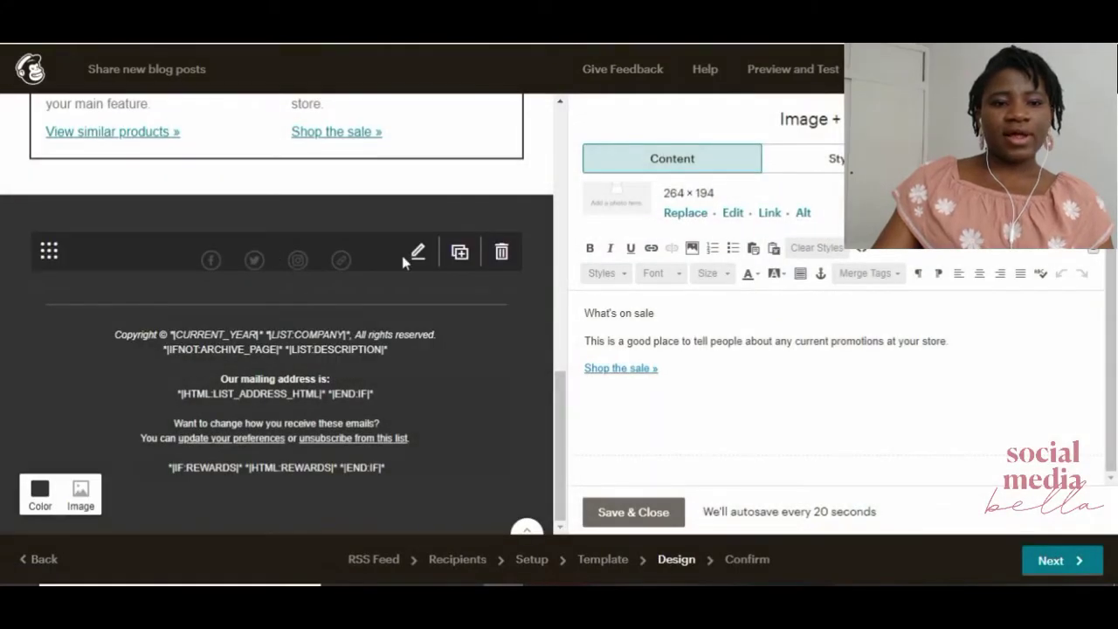
left_click(309, 258)
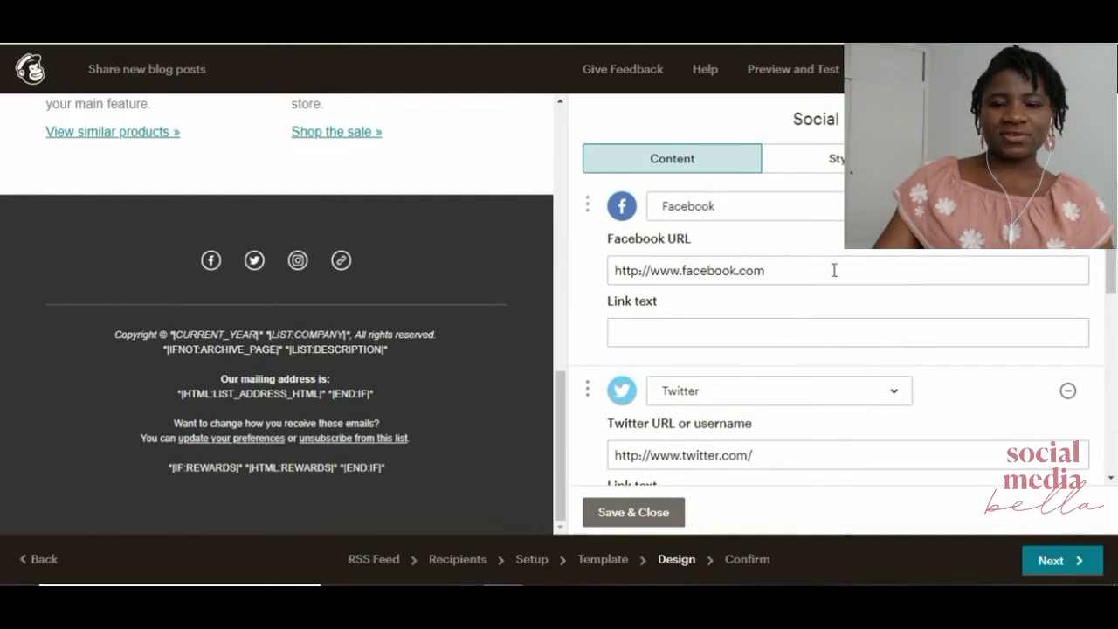
scroll(813, 350, "down", 2)
scroll(786, 415, "down", 2)
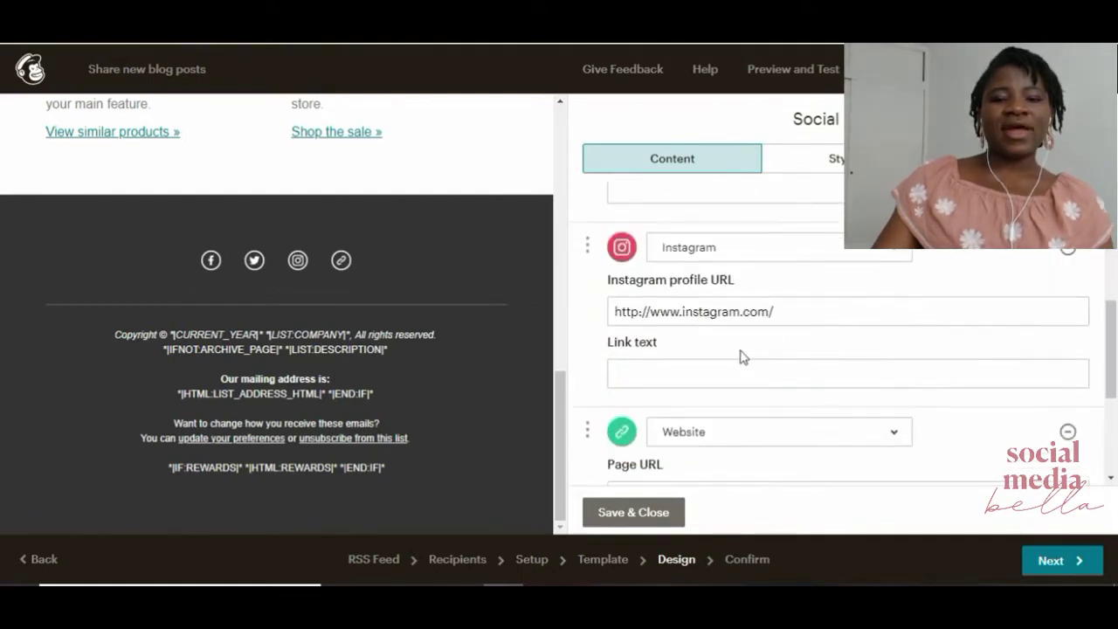
scroll(288, 271, "up", 1)
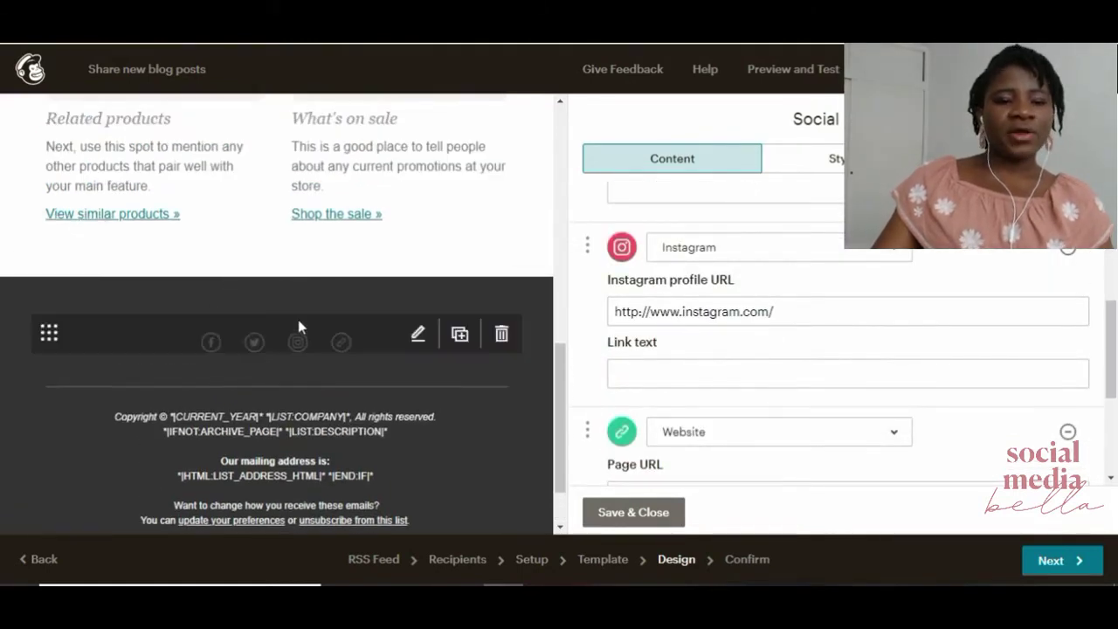
left_click(637, 514)
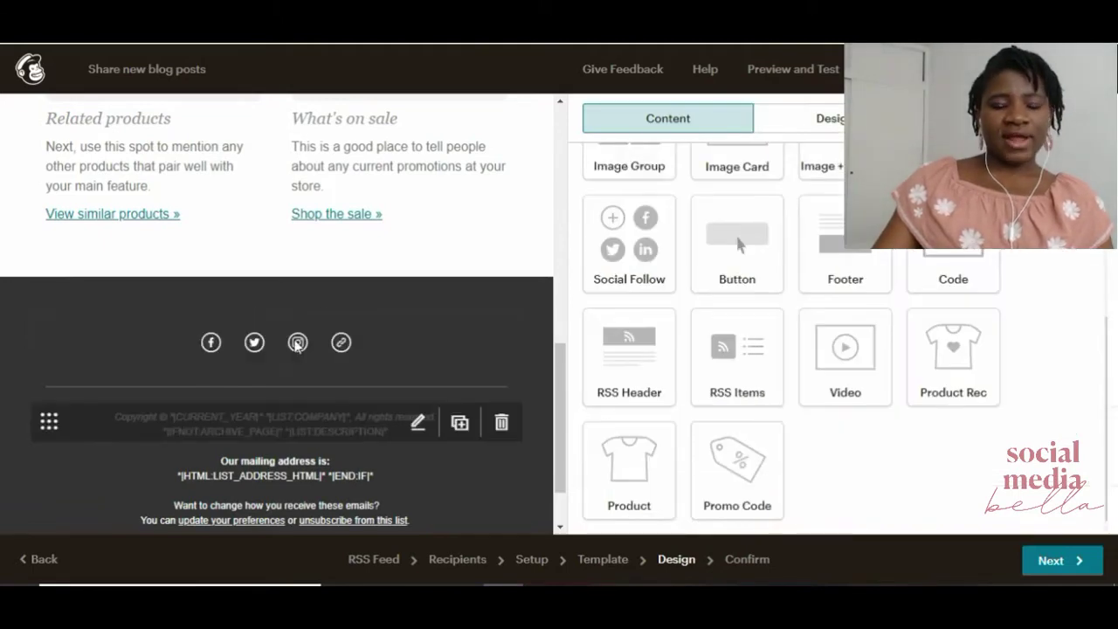
Add a Video block below the "Related products" and "What's on sale" block.
scroll(450, 345, "up", 5)
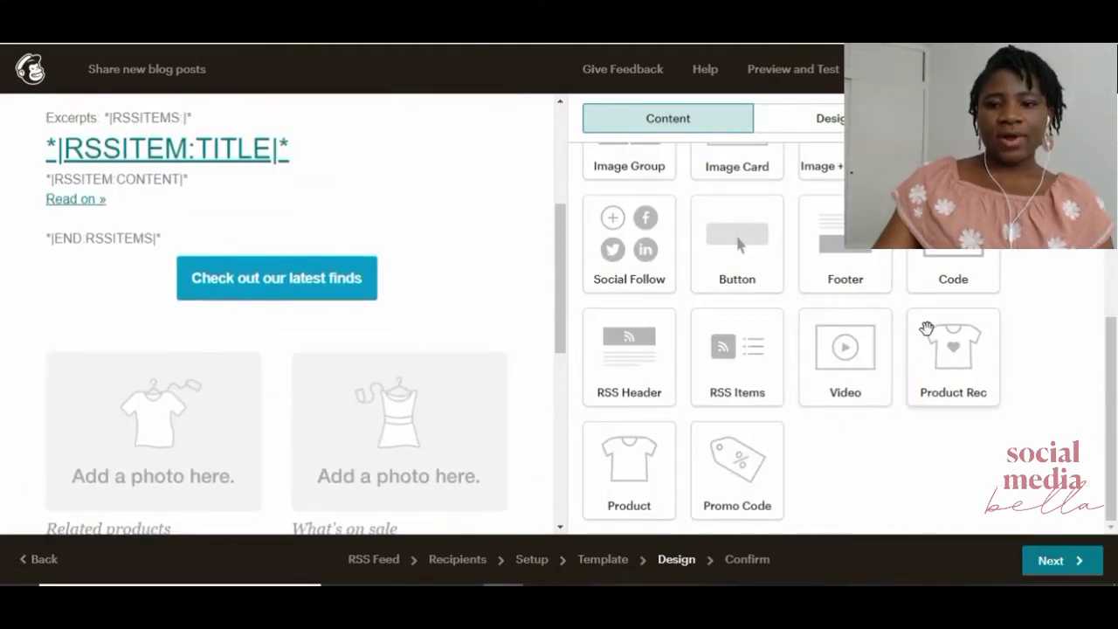
scroll(218, 341, "down", 2)
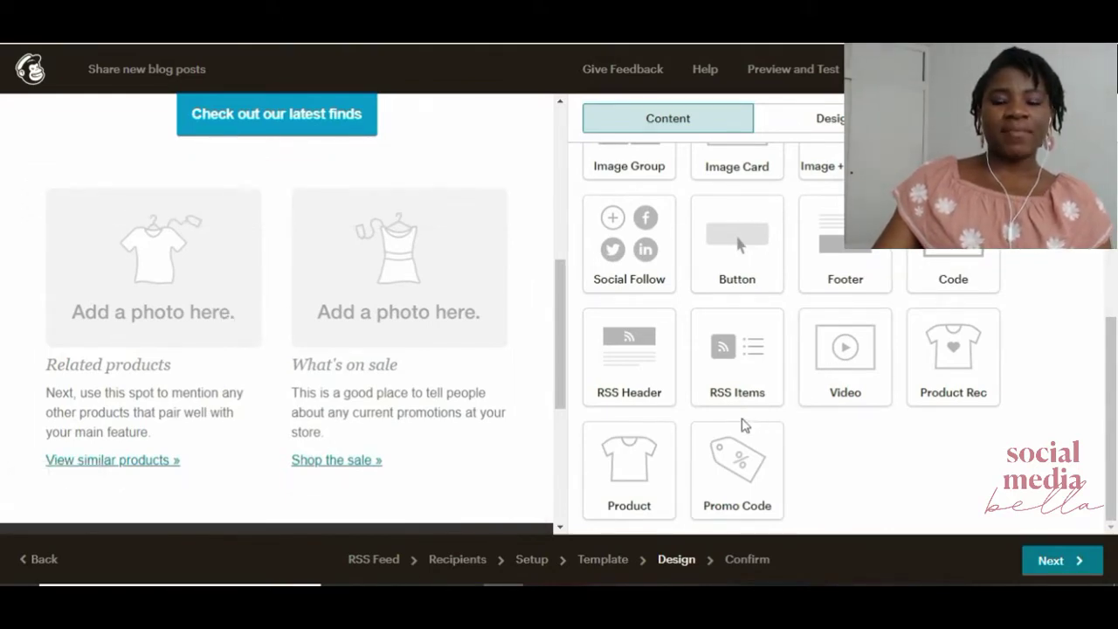
scroll(289, 453, "down", 2)
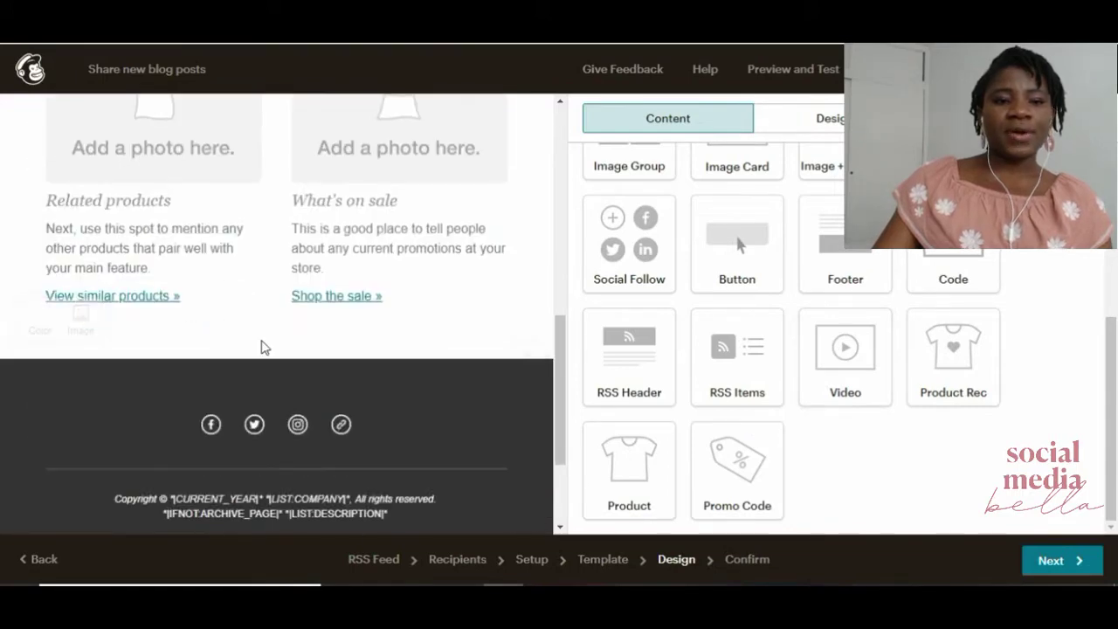
scroll(265, 347, "up", 7)
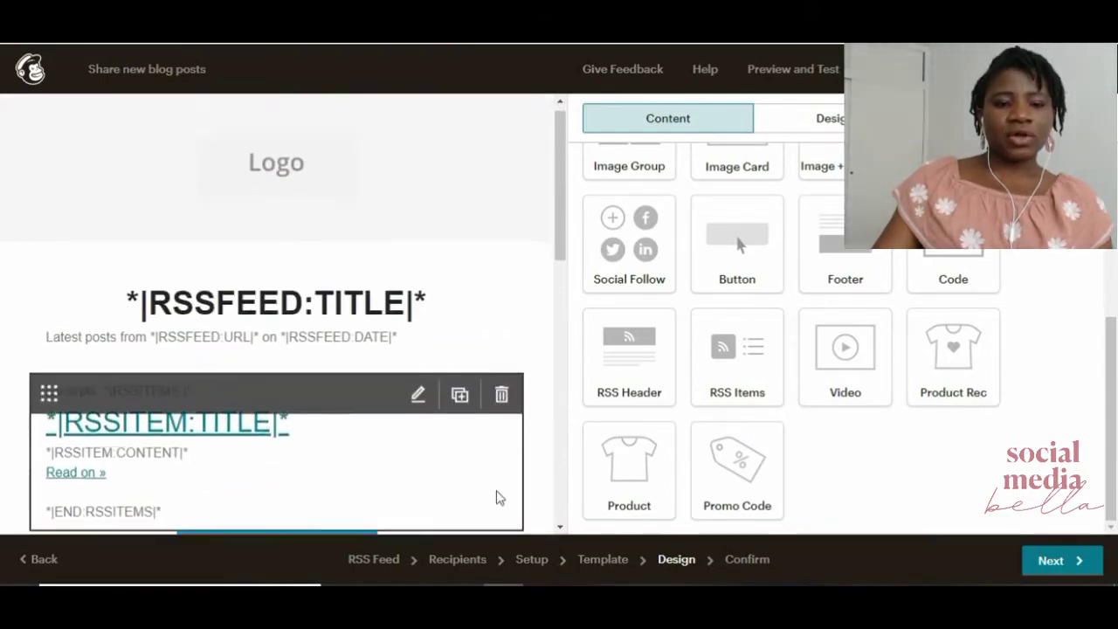
scroll(408, 475, "down", 7)
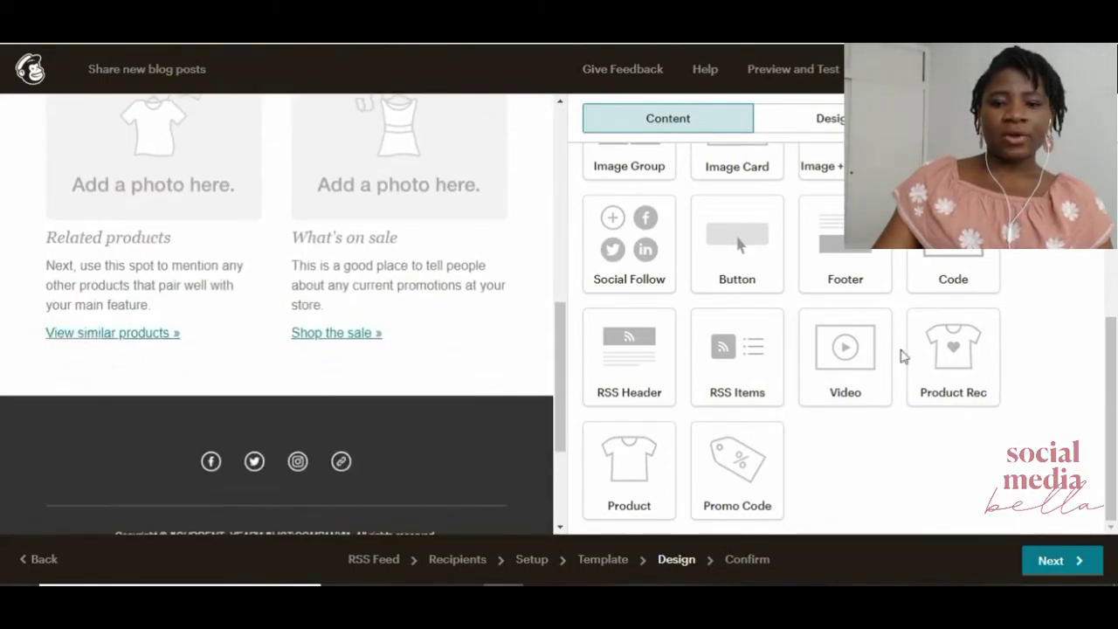
left_click_drag(860, 360, 219, 369)
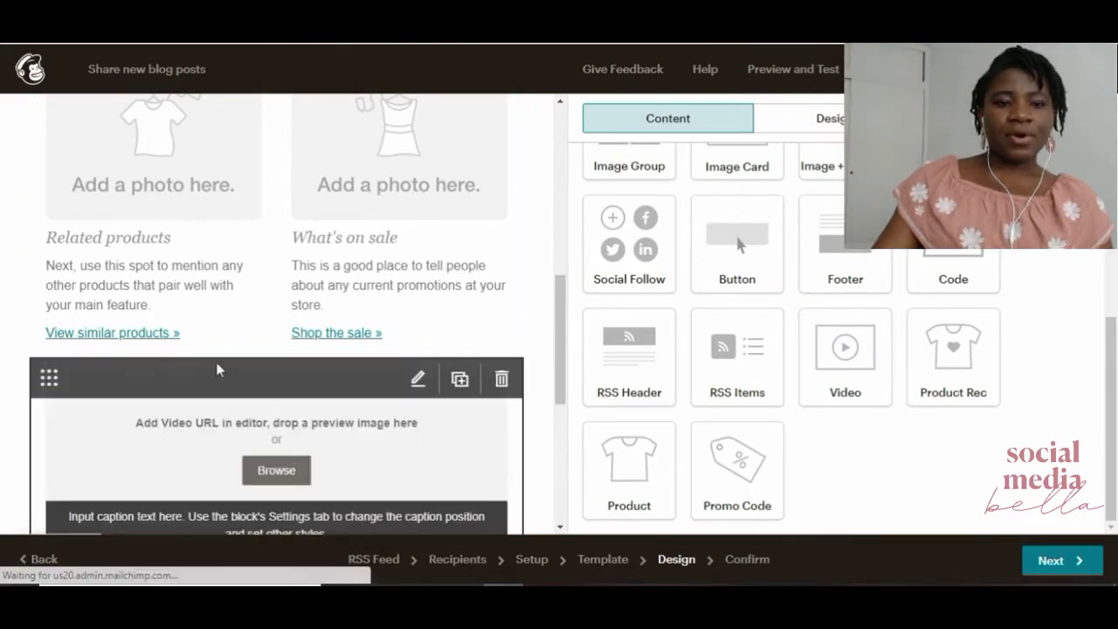
Look through the whole email layout, from the logo and RSS blocks down to the Video block and footer.
scroll(336, 365, "down", 3)
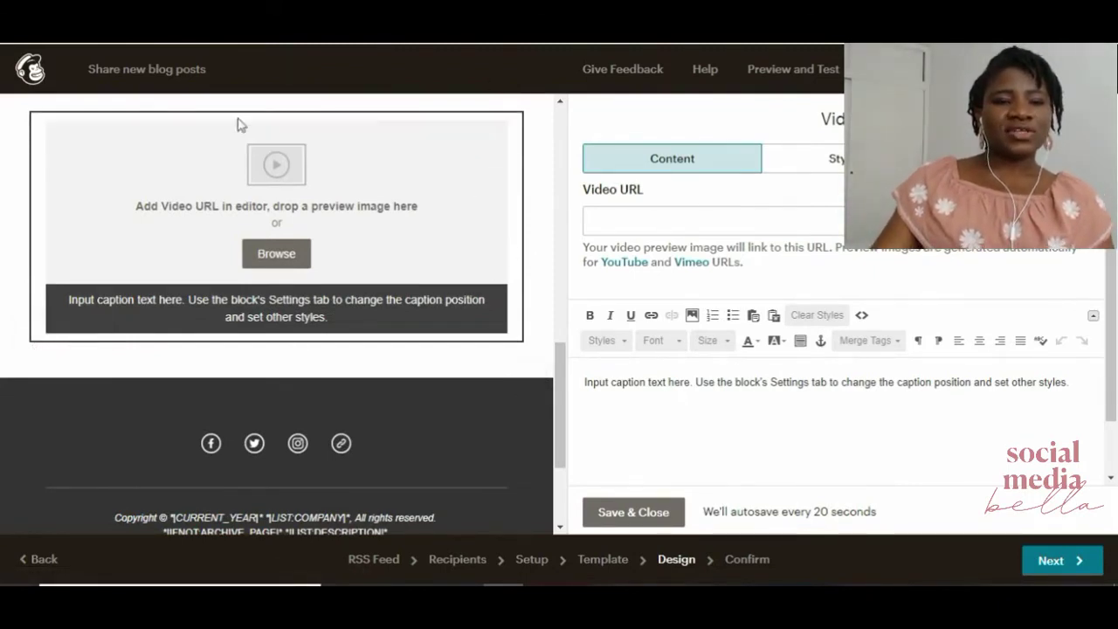
mouse_move(428, 143)
scroll(400, 271, "down", 1)
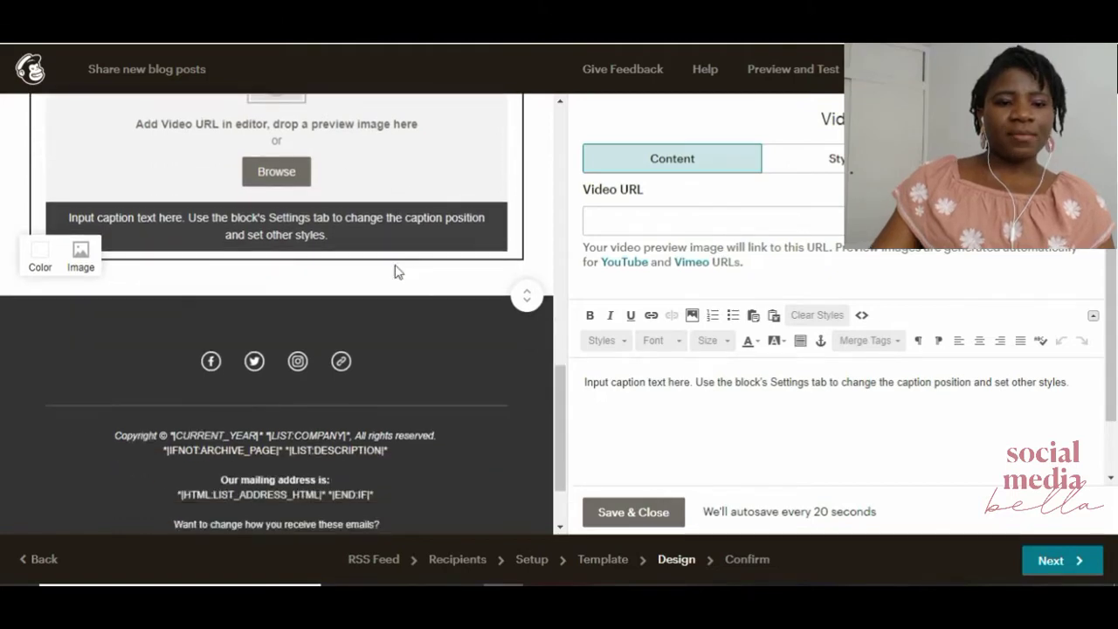
scroll(398, 267, "up", 6)
scroll(393, 260, "down", 3)
scroll(393, 261, "up", 6)
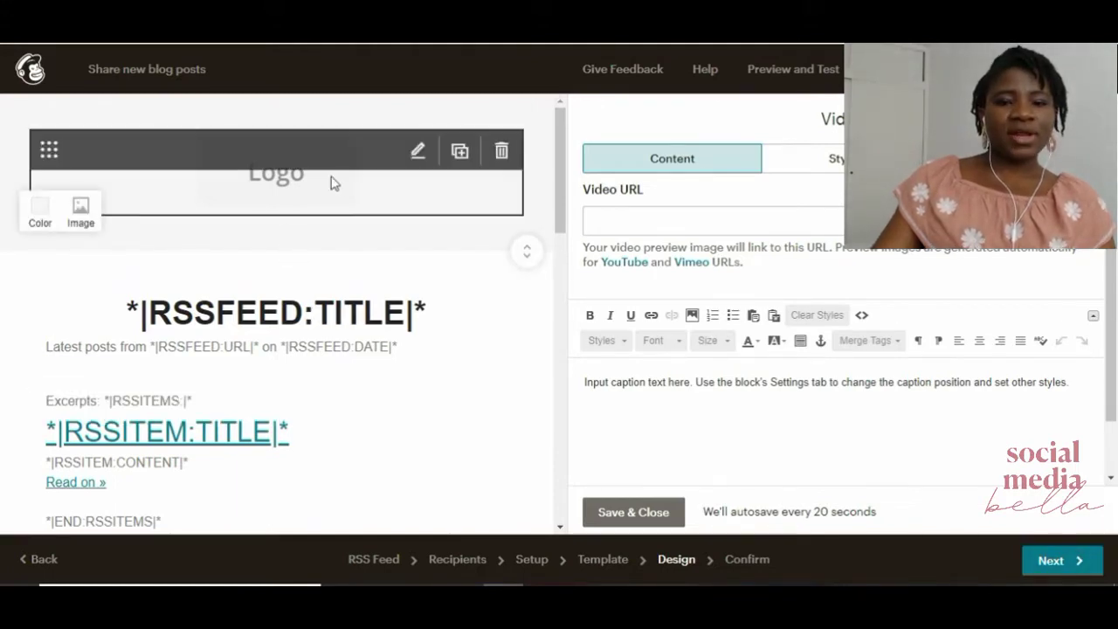
scroll(324, 256, "down", 5)
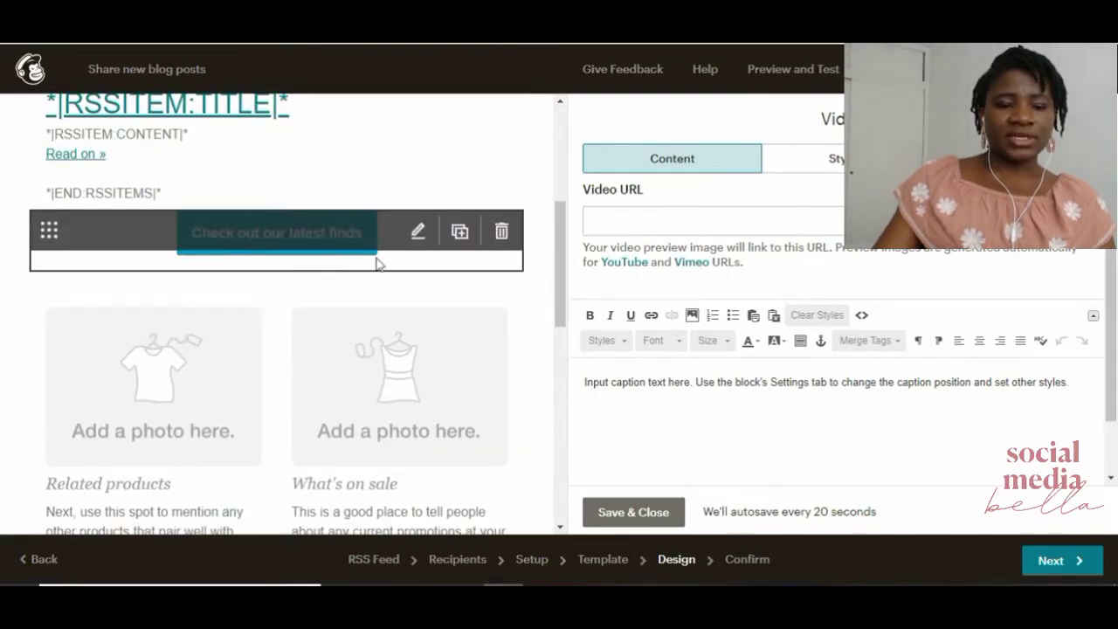
scroll(377, 262, "down", 5)
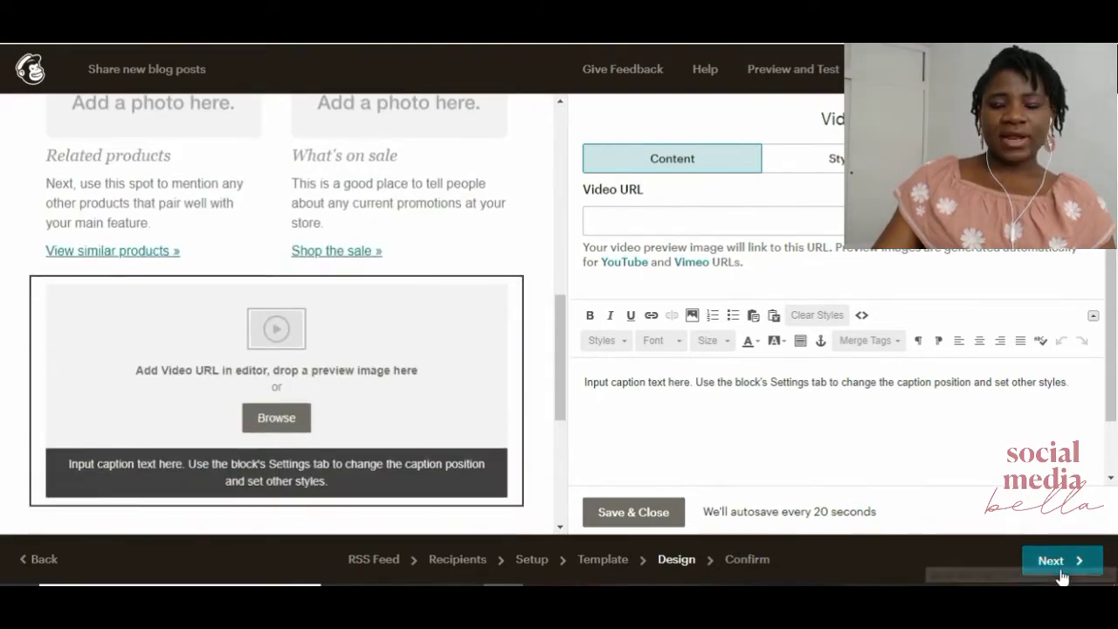
Save and close the Video block's editor and continue to the campaign's Confirm step.
left_click(633, 512)
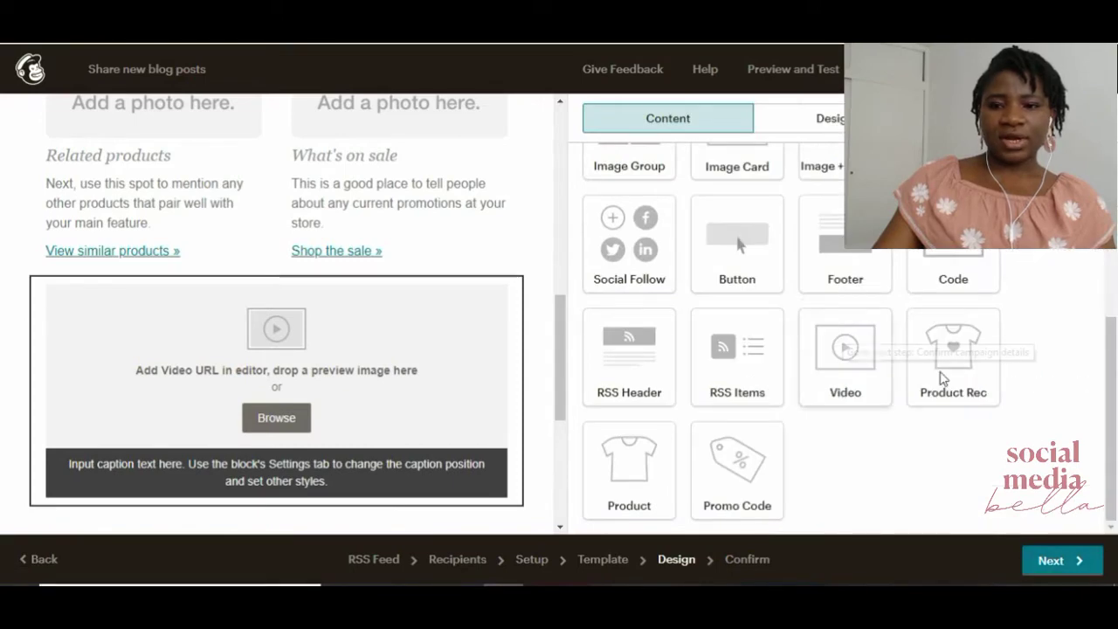
scroll(989, 424, "up", 3)
left_click(1058, 559)
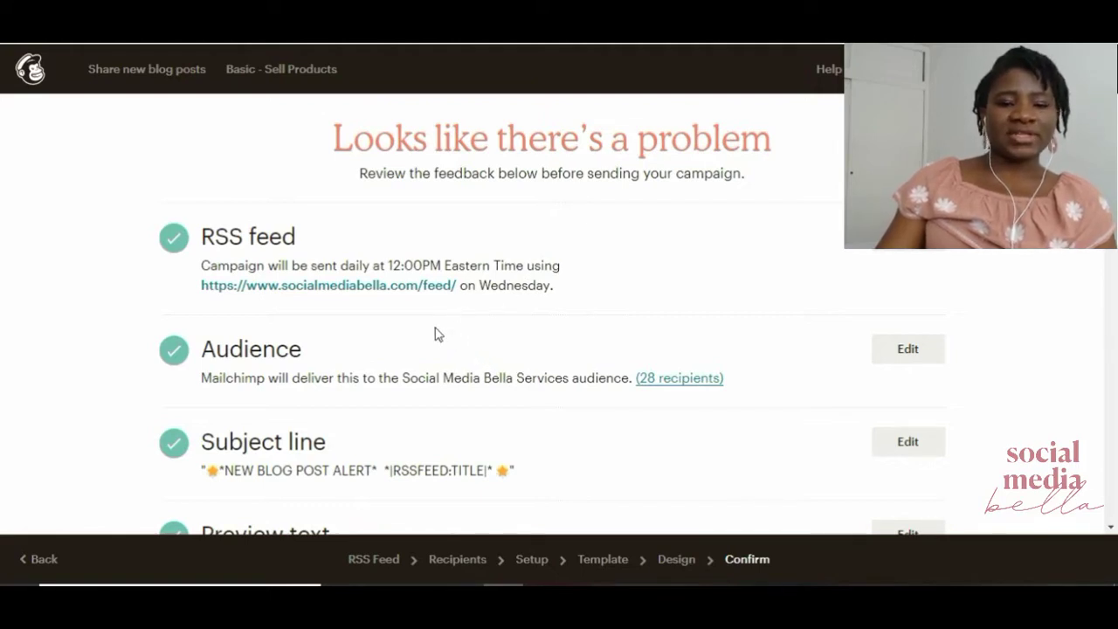
Review the campaign's confirmation checklist, from RSS feed, audience and subject line to Default text content, Social Cards and MonkeyRewards.
scroll(298, 350, "down", 1)
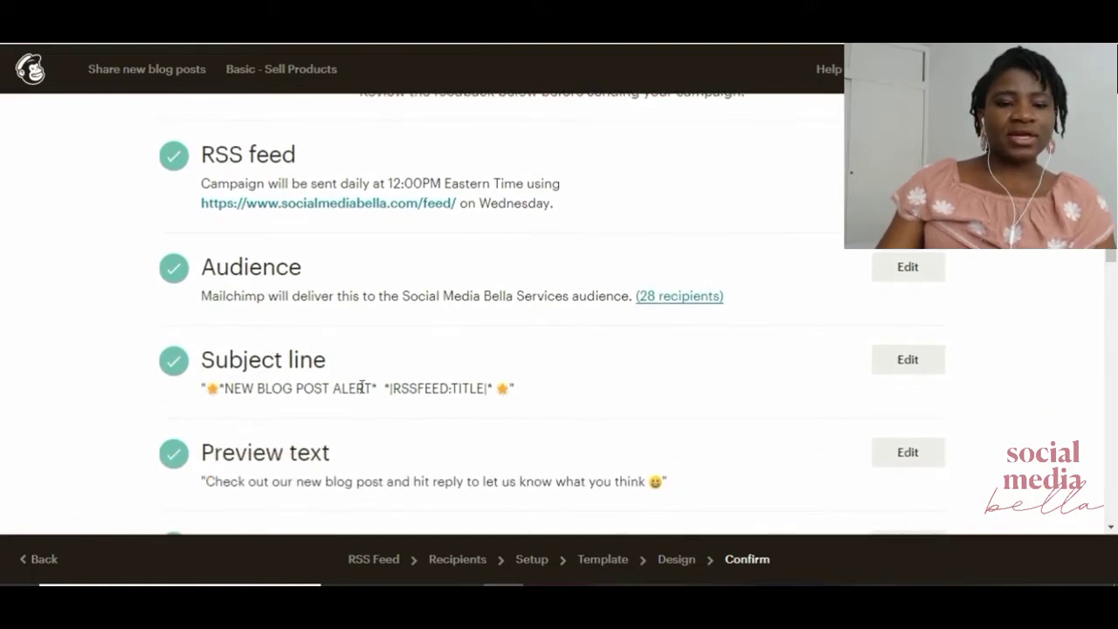
scroll(363, 387, "down", 2)
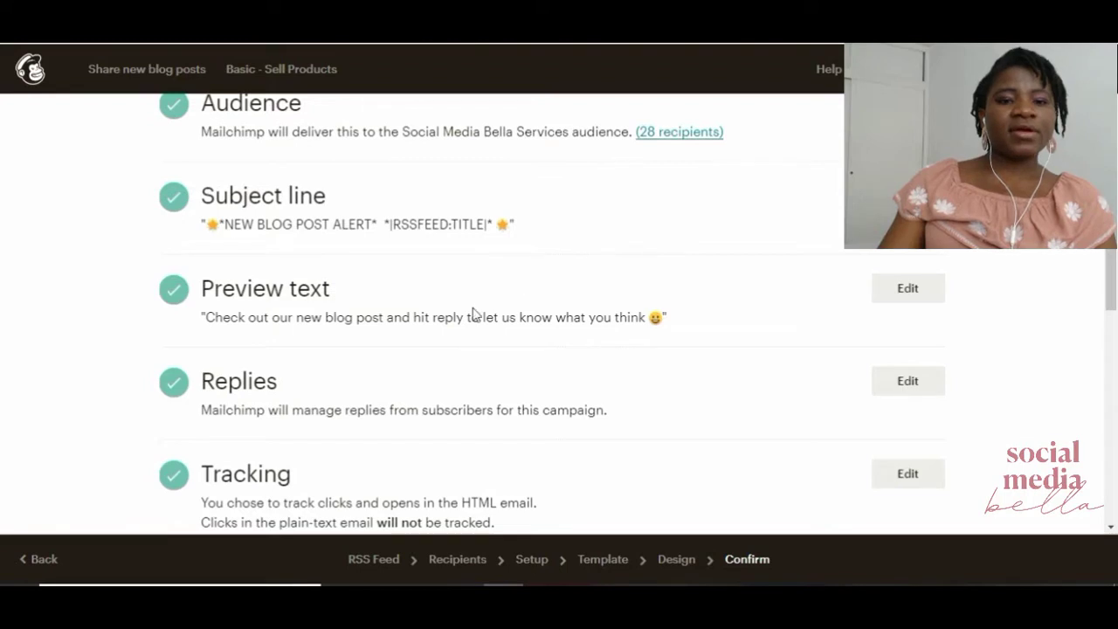
scroll(274, 411, "down", 2)
scroll(274, 411, "up", 2)
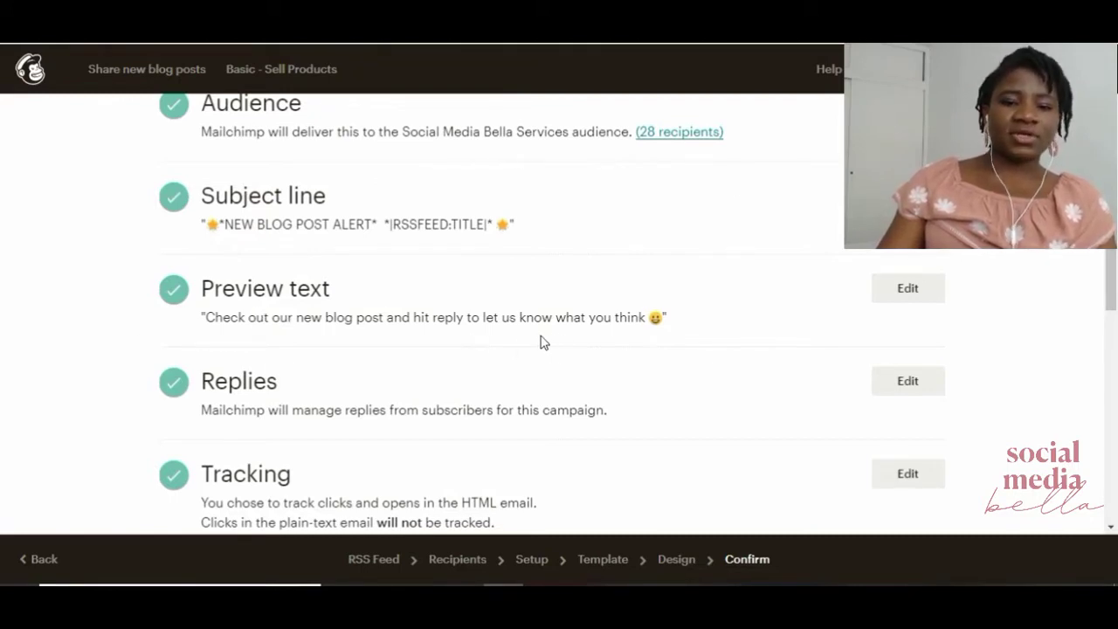
scroll(385, 397, "down", 2)
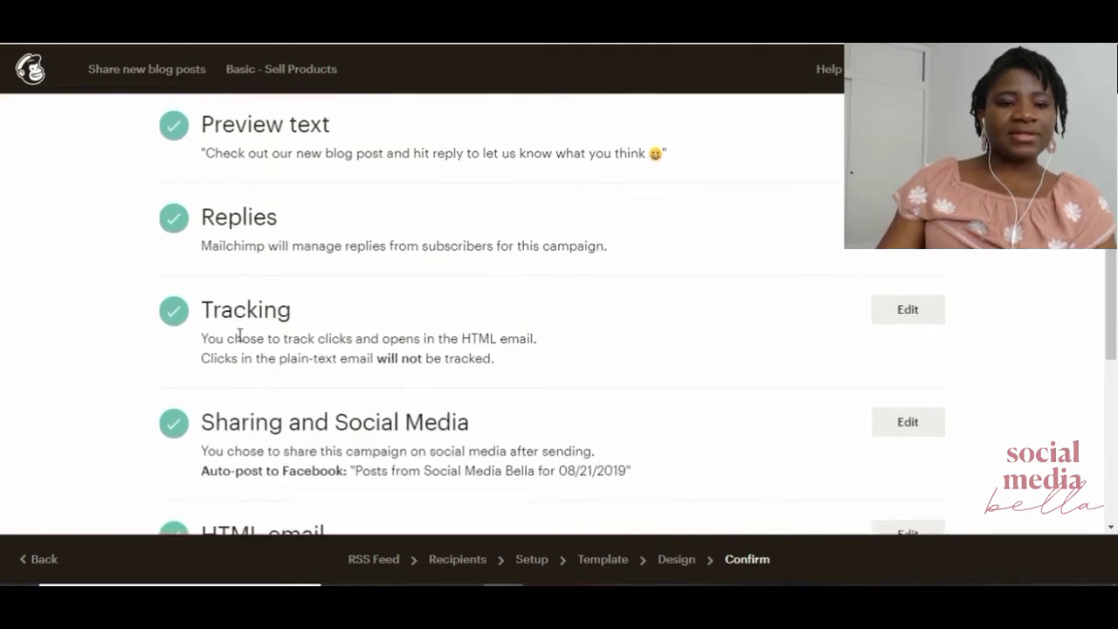
scroll(323, 351, "down", 2)
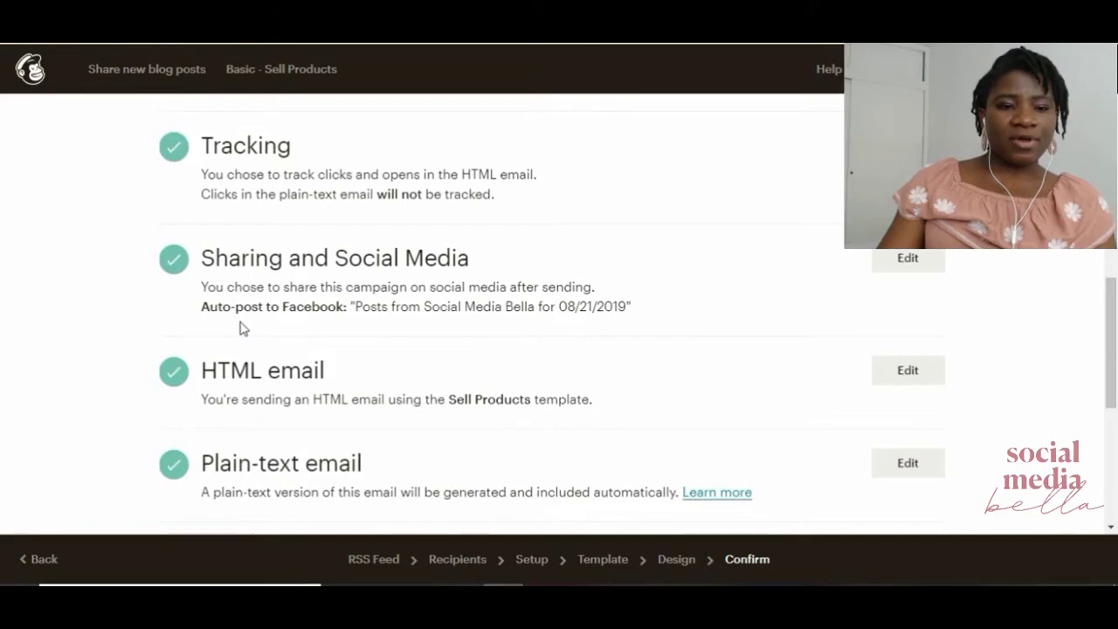
scroll(252, 342, "down", 2)
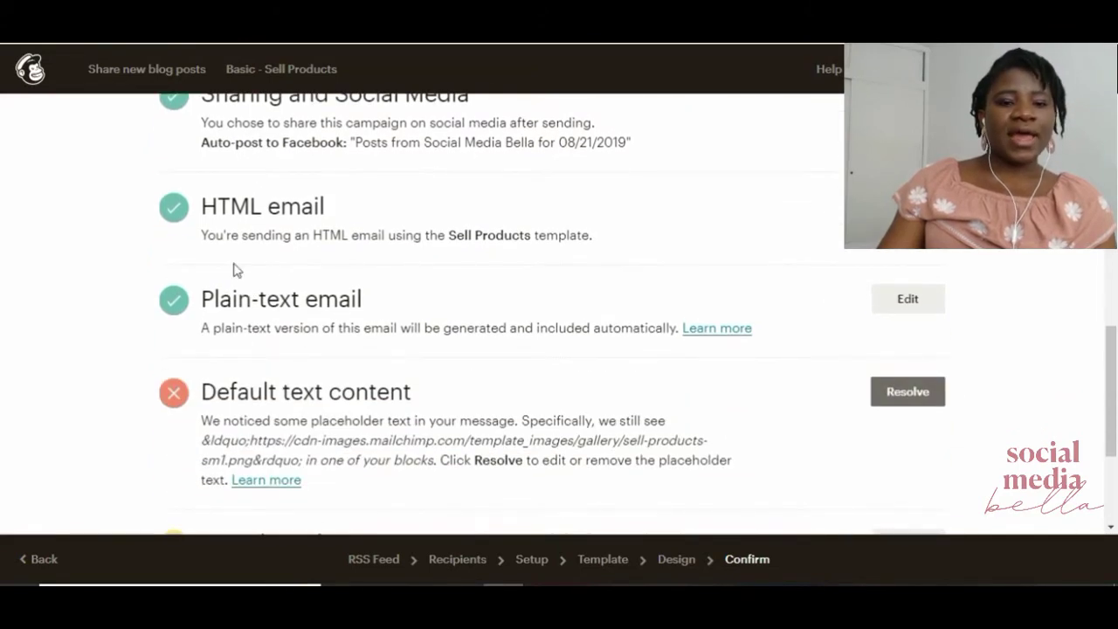
scroll(252, 379, "down", 1)
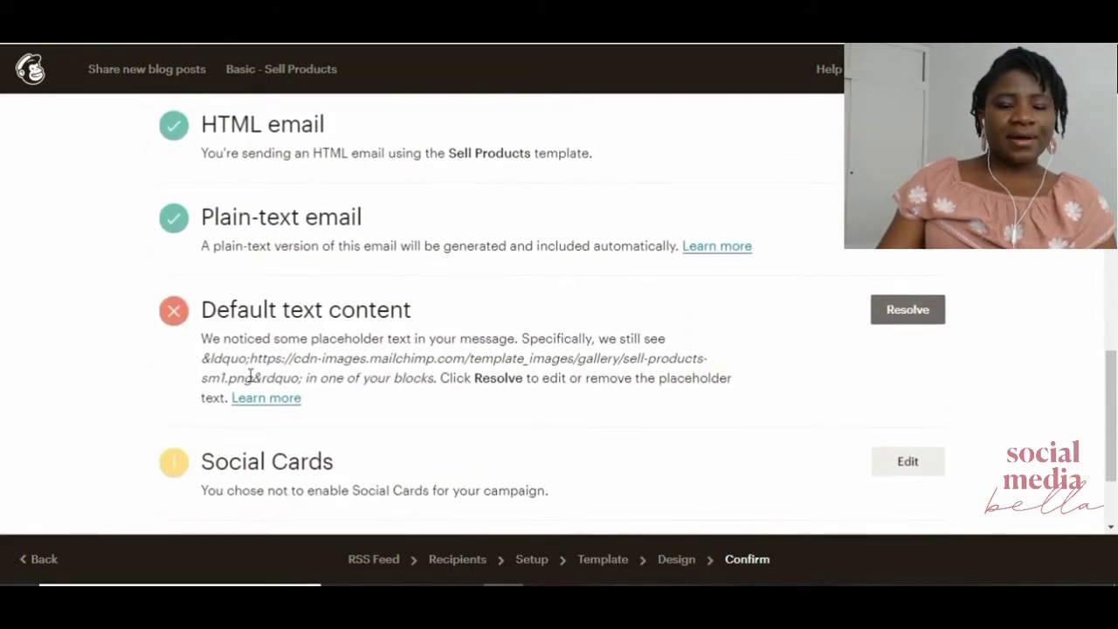
scroll(251, 375, "down", 1)
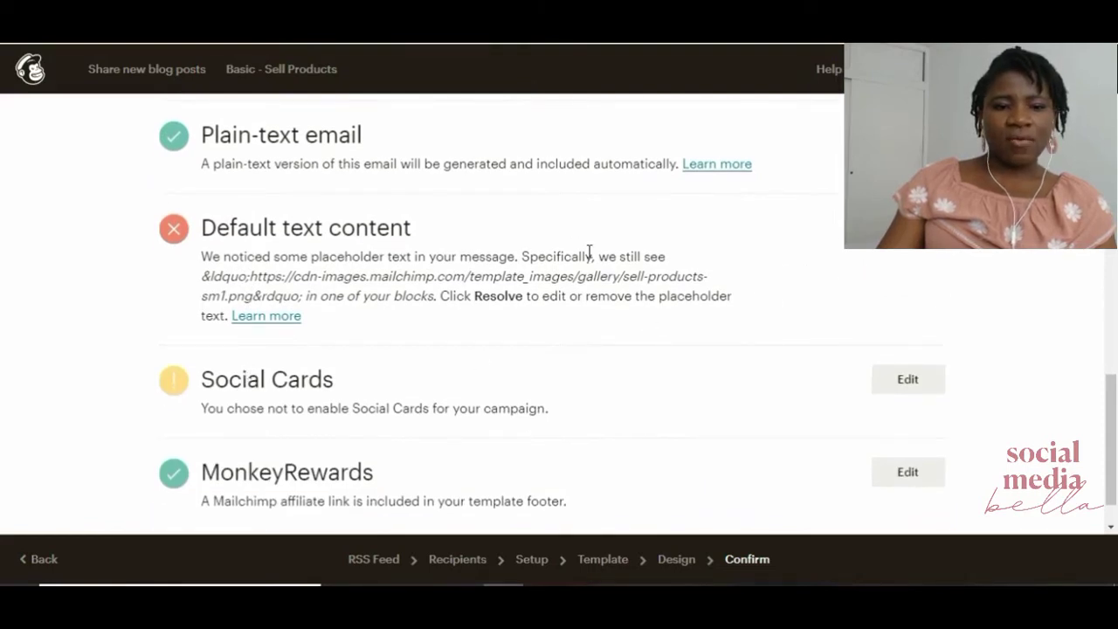
scroll(695, 337, "down", 1)
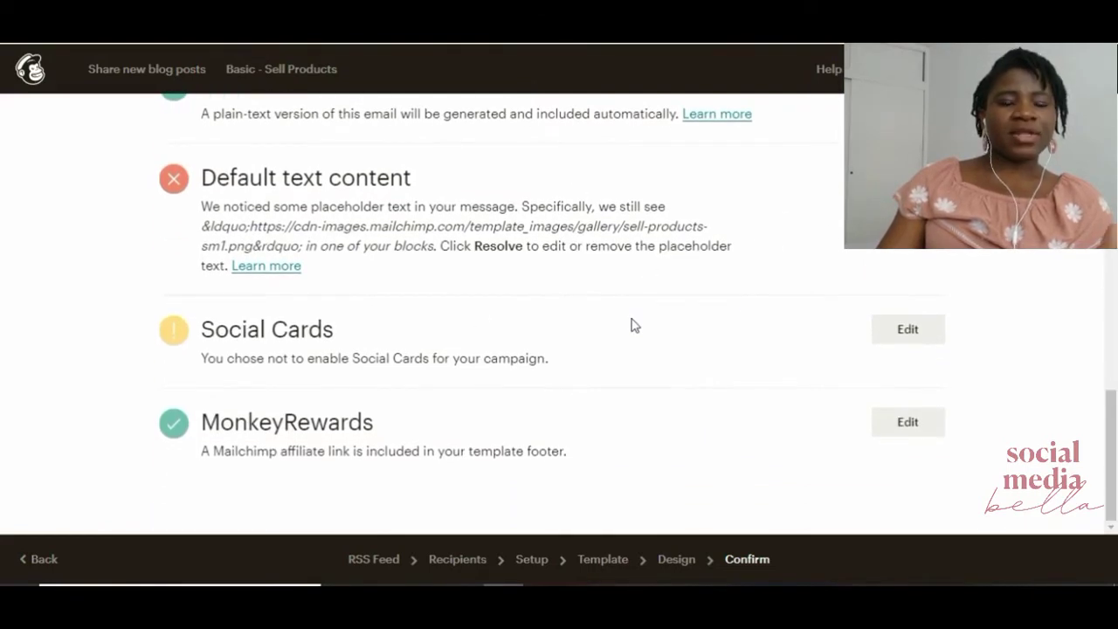
Go back over the checklist and choose to resolve the Default text content problem.
scroll(633, 324, "up", 10)
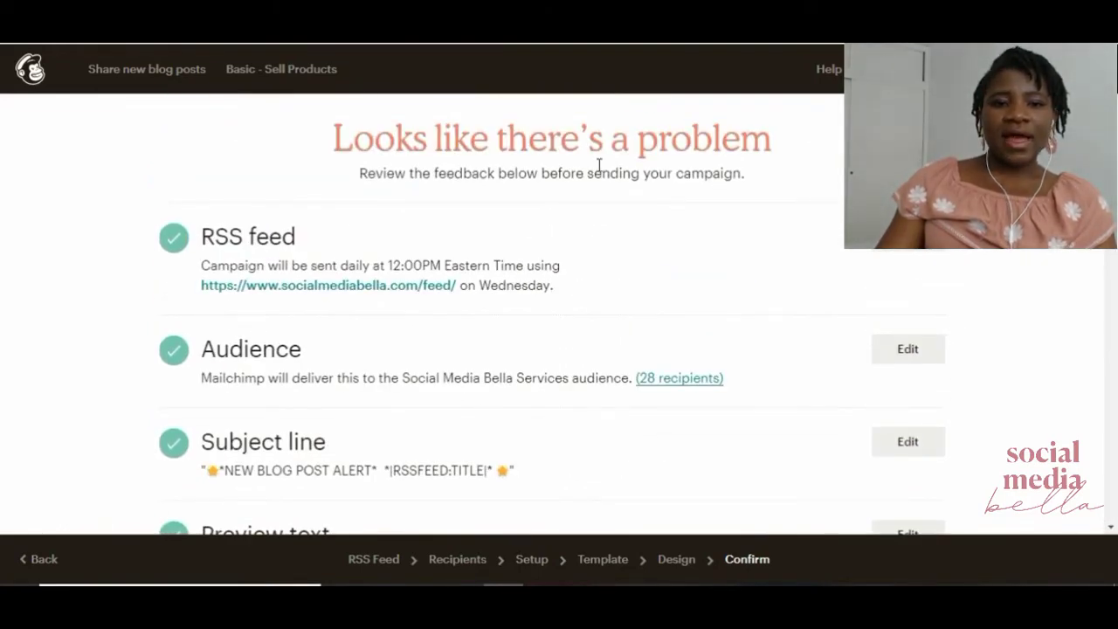
scroll(599, 165, "down", 10)
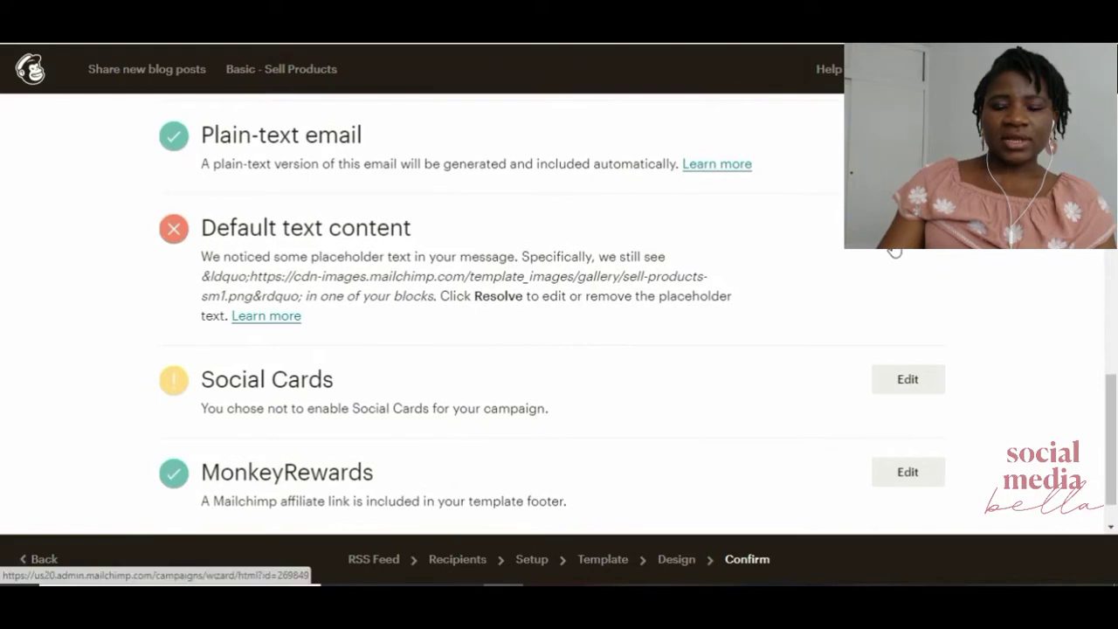
left_click(896, 255)
Recheck the confirmation checklist, then start the RSS campaign without sending immediately and confirm the start for the Social Media Bella Services audience.
scroll(577, 375, "up", 8)
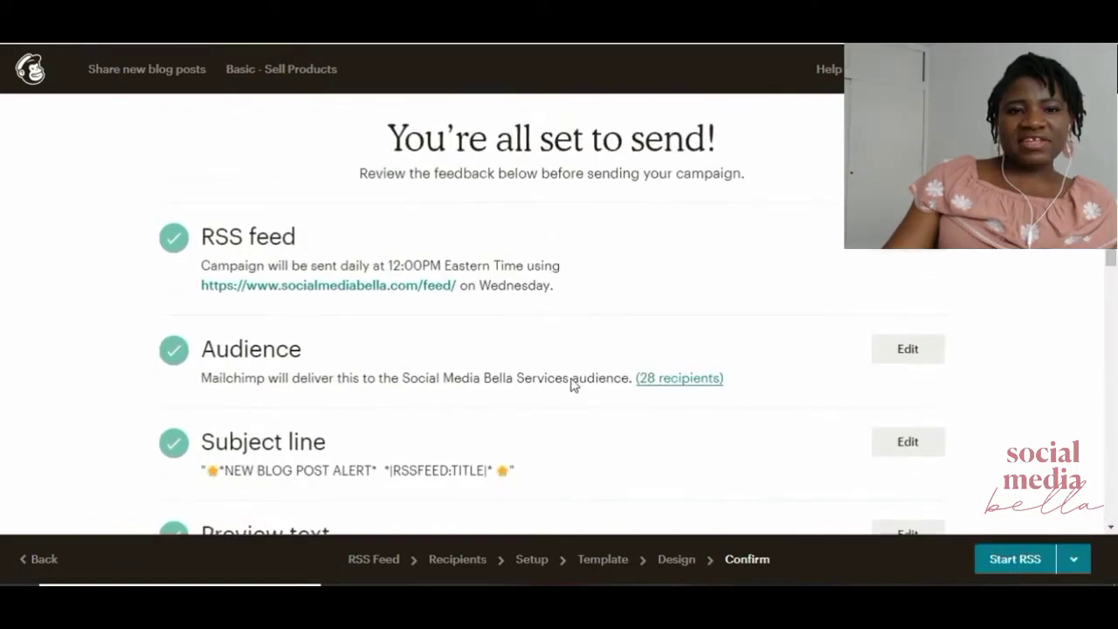
scroll(606, 262, "down", 5)
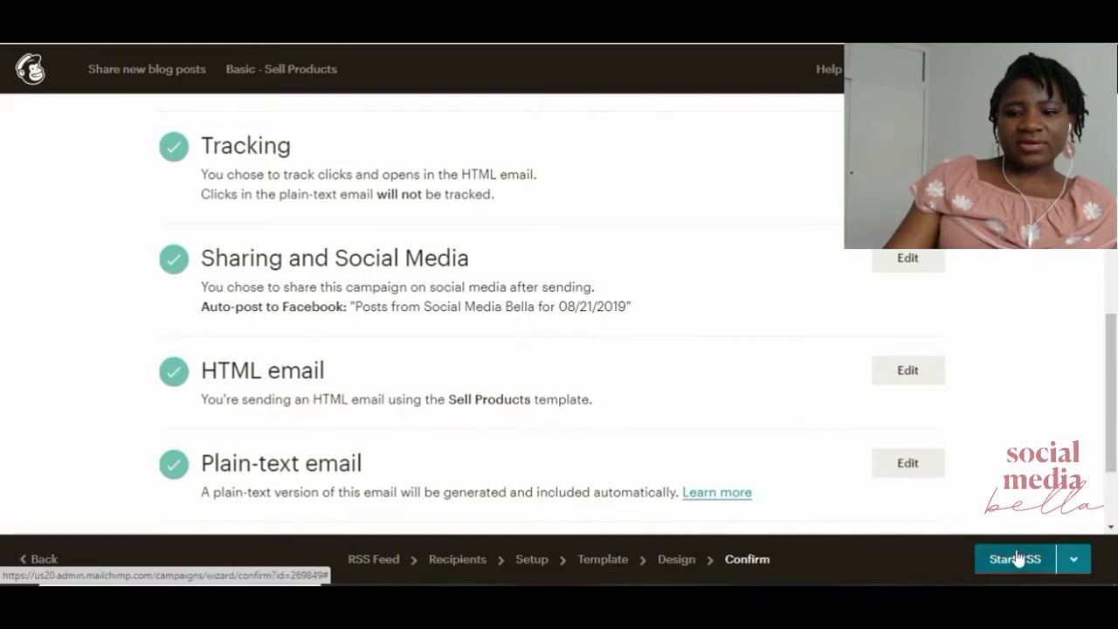
left_click(1070, 560)
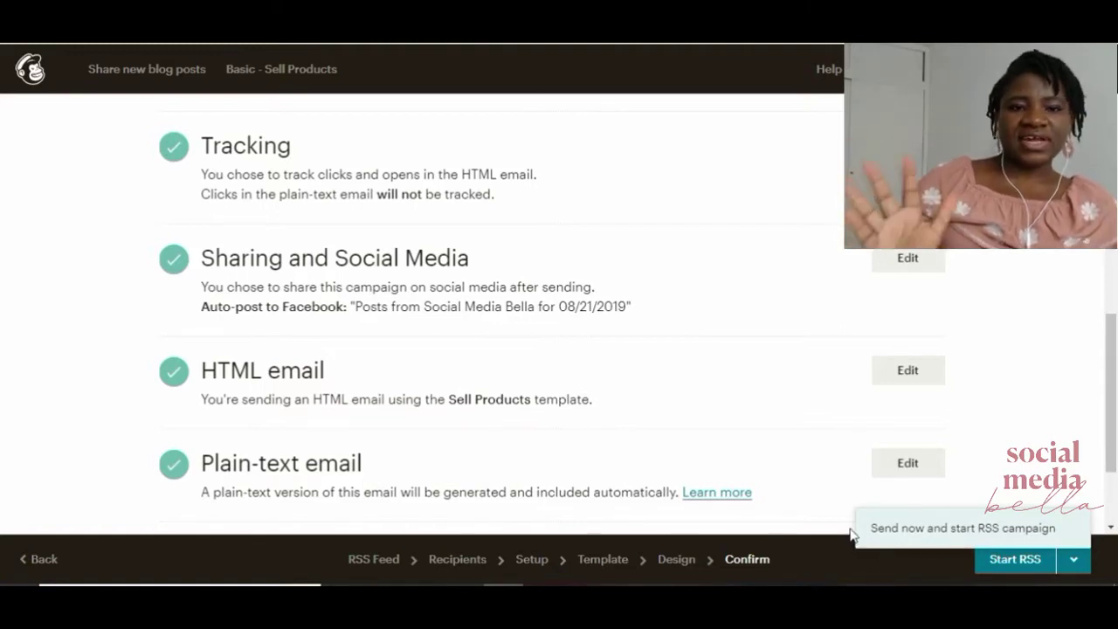
left_click(1017, 561)
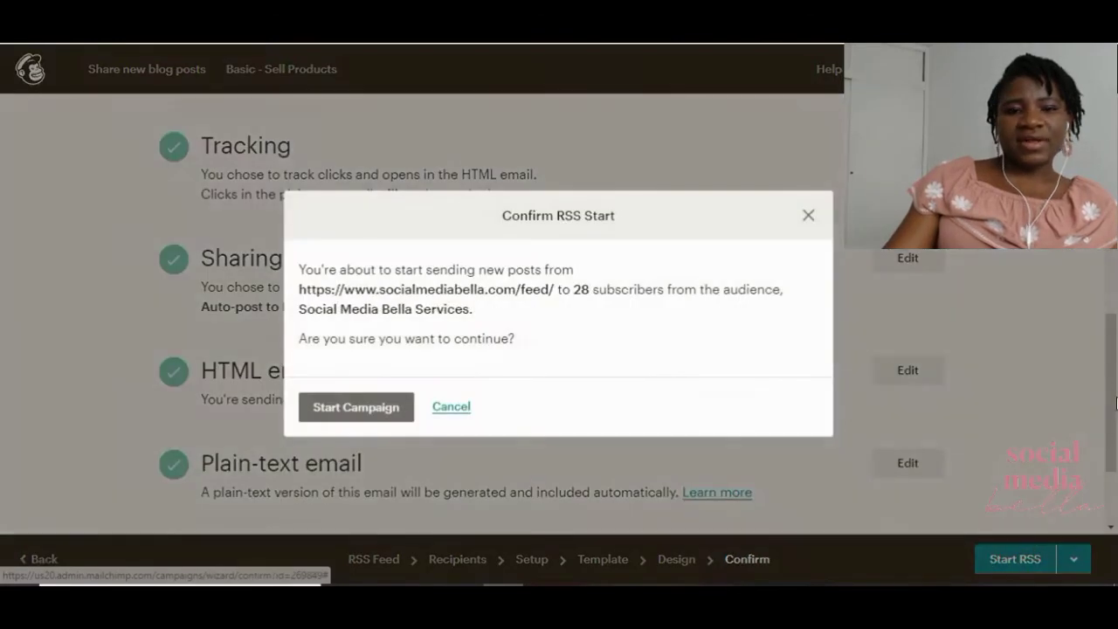
left_click(372, 407)
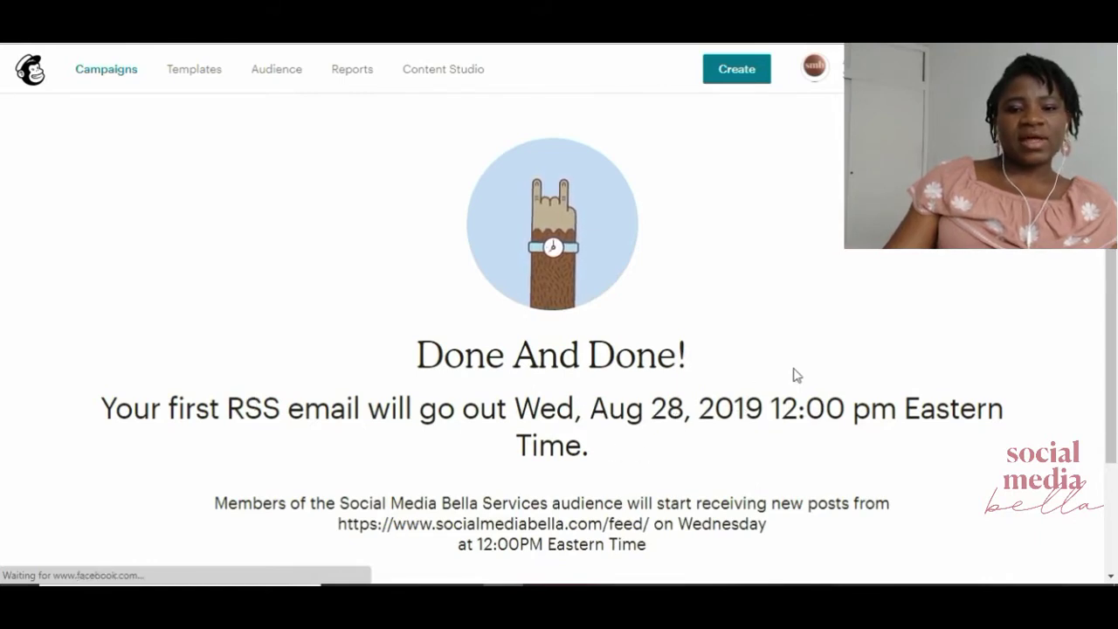
Switch to Gmail, open the received email "POST from Coils & Glory for 08/02/2019" and view its banner and post excerpt.
scroll(699, 444, "down", 2)
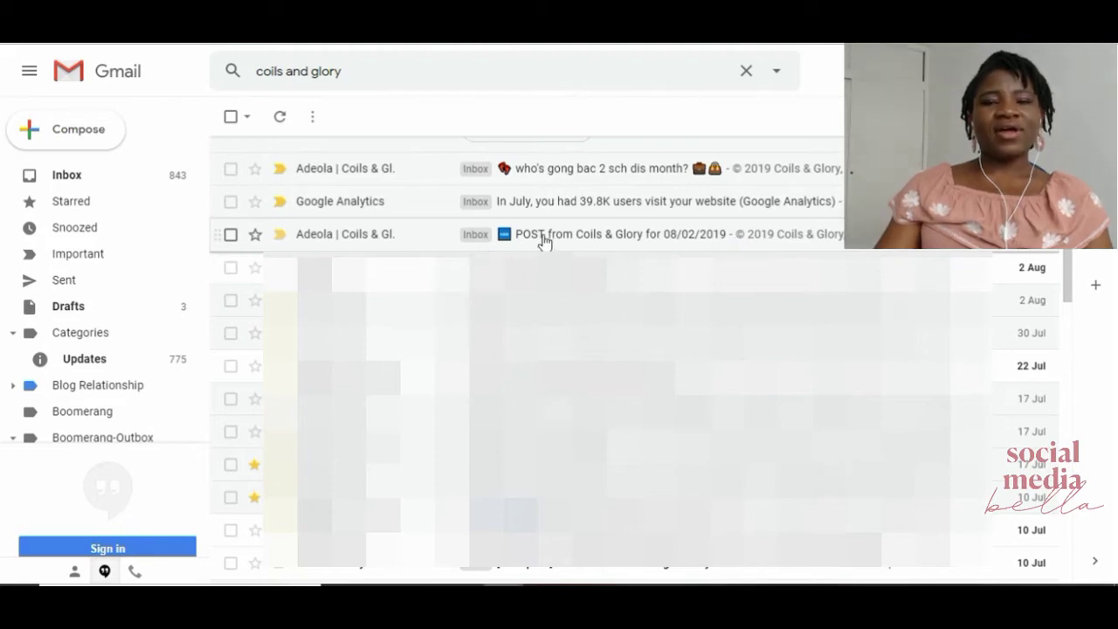
left_click(513, 240)
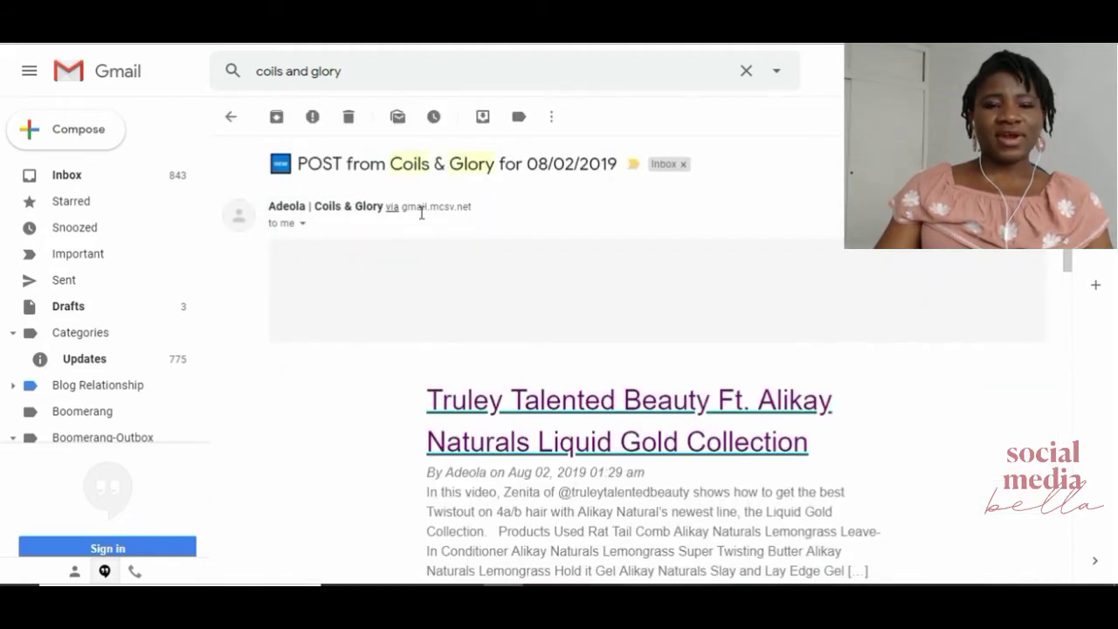
scroll(433, 254, "down", 4)
scroll(441, 273, "up", 3)
scroll(444, 276, "down", 3)
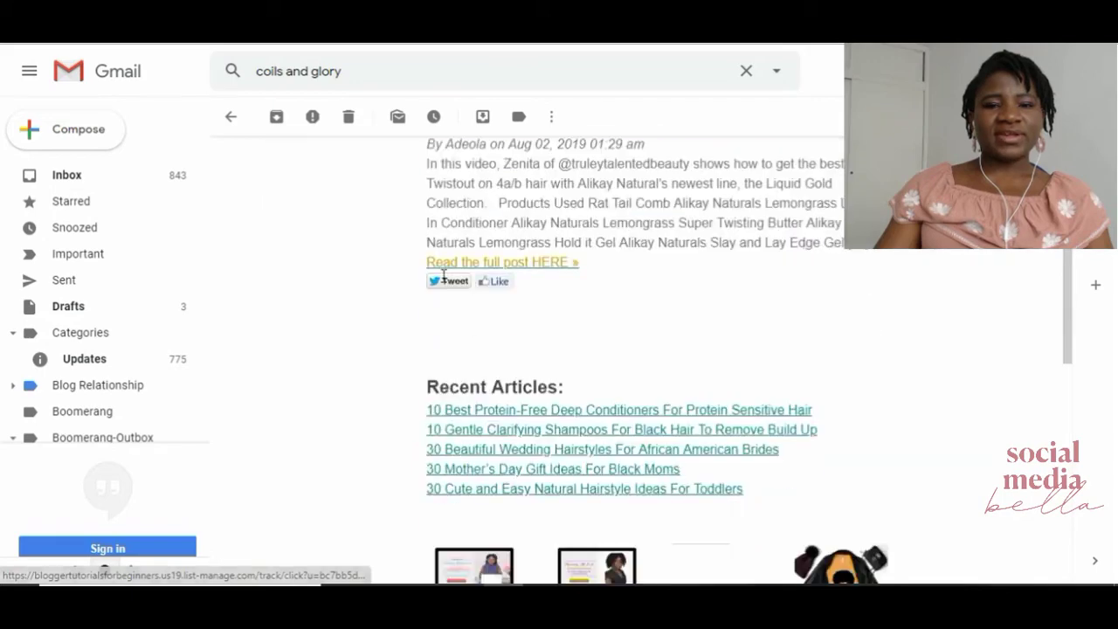
scroll(444, 276, "up", 5)
scroll(618, 205, "down", 1)
scroll(636, 224, "up", 2)
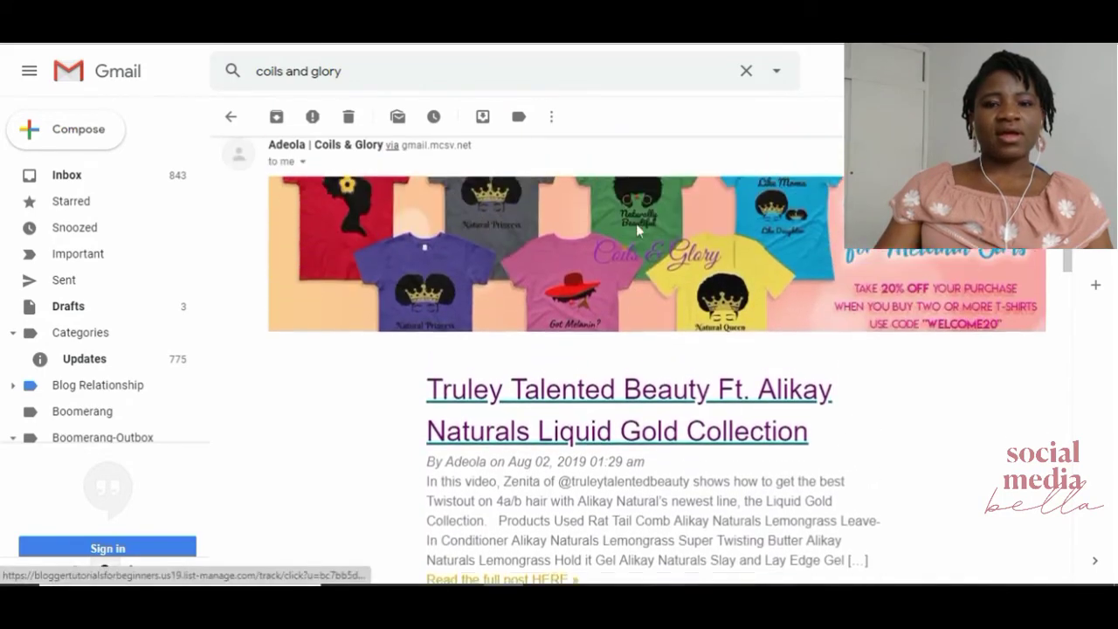
scroll(636, 224, "up", 1)
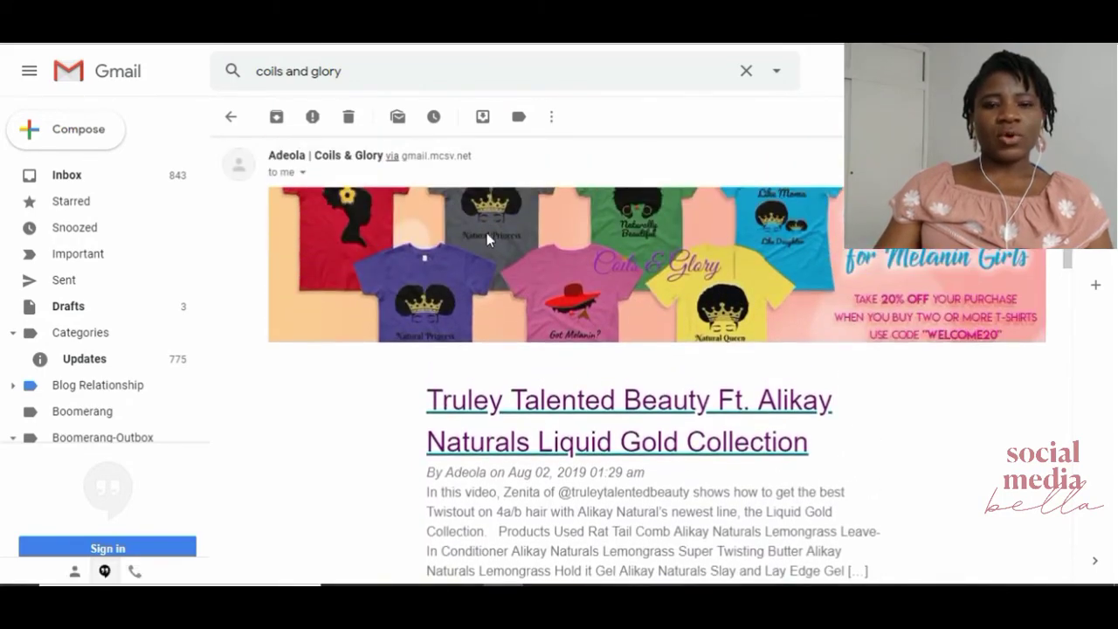
Look through the received email's full layout, from the post title and excerpt to the recent articles, product offers and social footer.
scroll(791, 289, "down", 4)
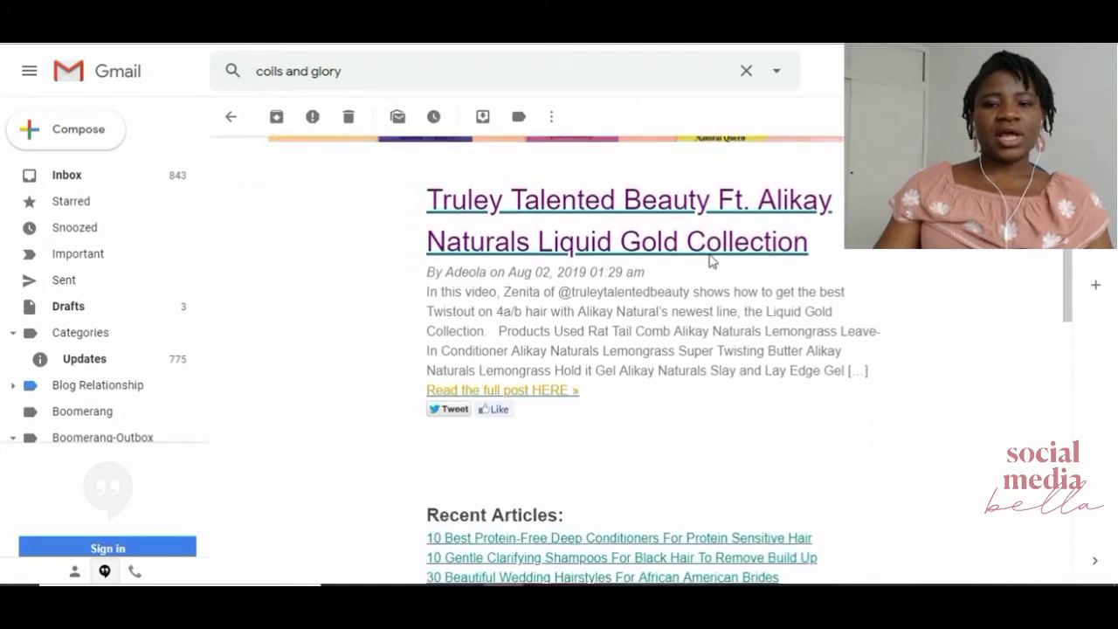
scroll(712, 261, "down", 1)
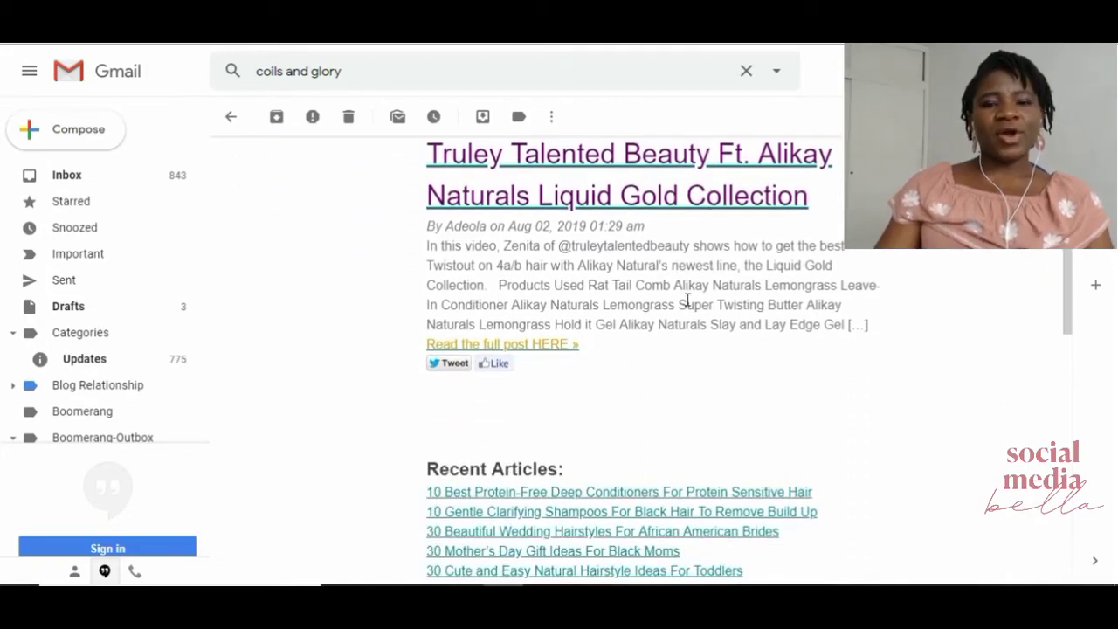
scroll(687, 299, "up", 2)
scroll(683, 306, "down", 2)
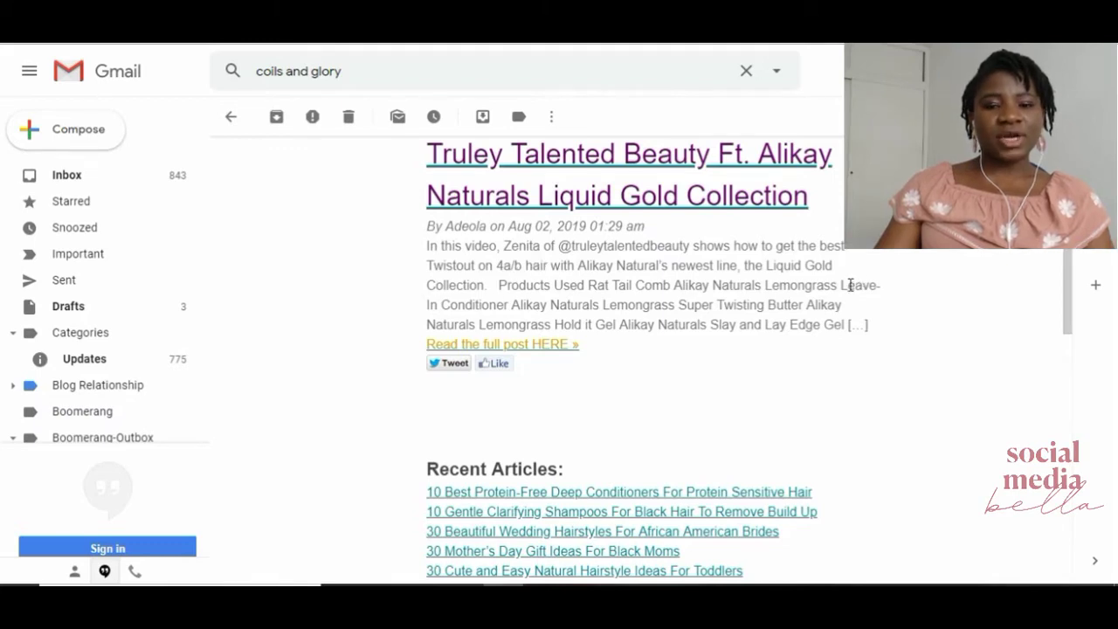
scroll(825, 281, "down", 2)
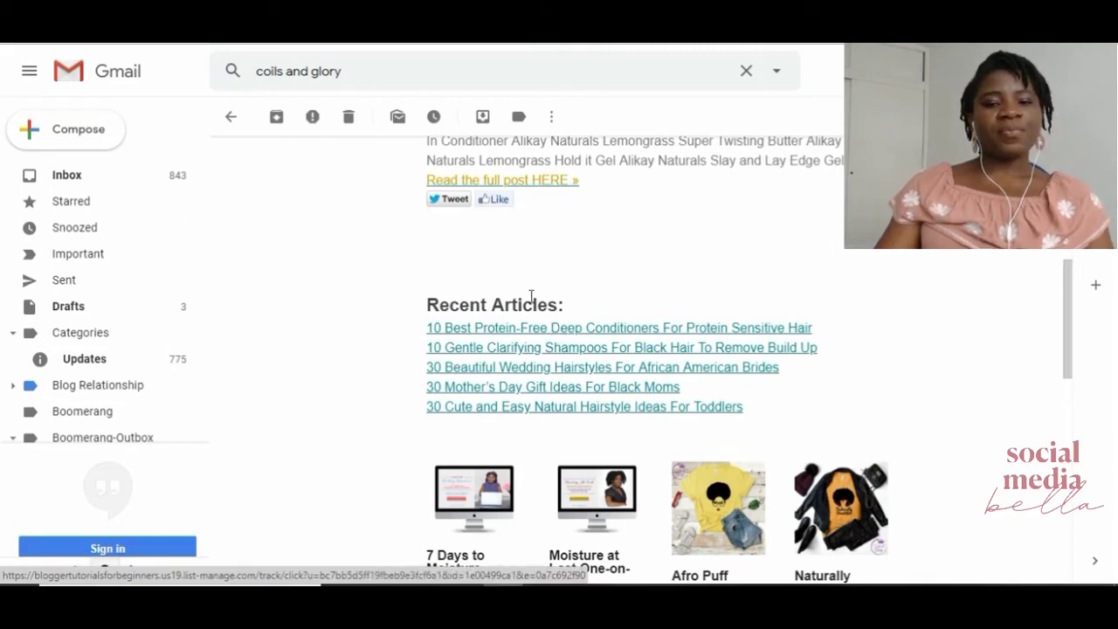
scroll(632, 390, "down", 2)
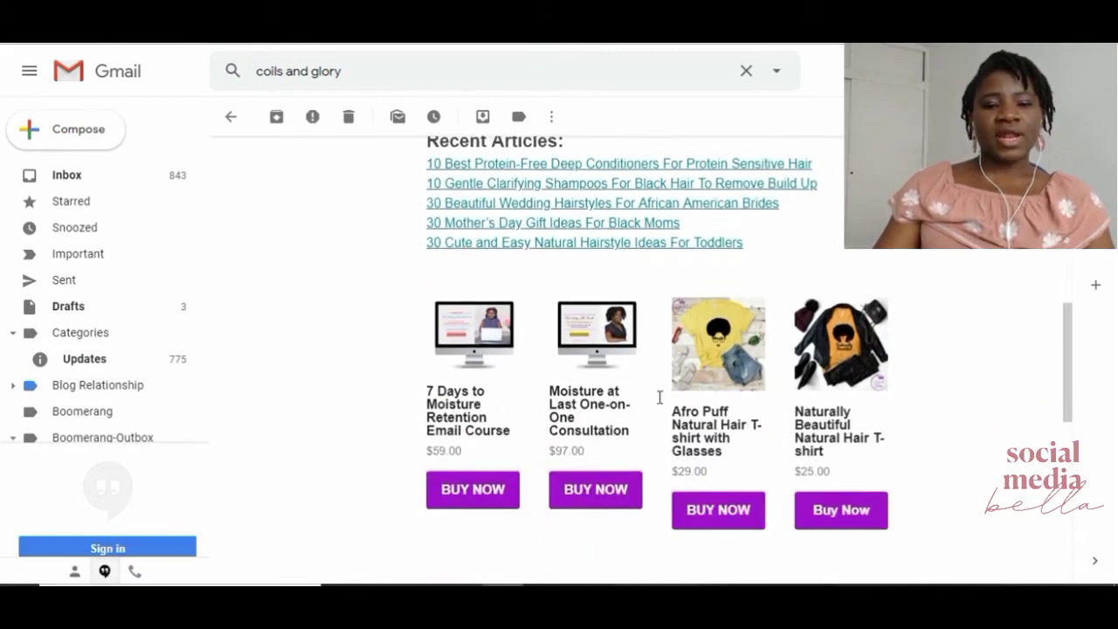
scroll(781, 395, "down", 3)
scroll(735, 389, "down", 3)
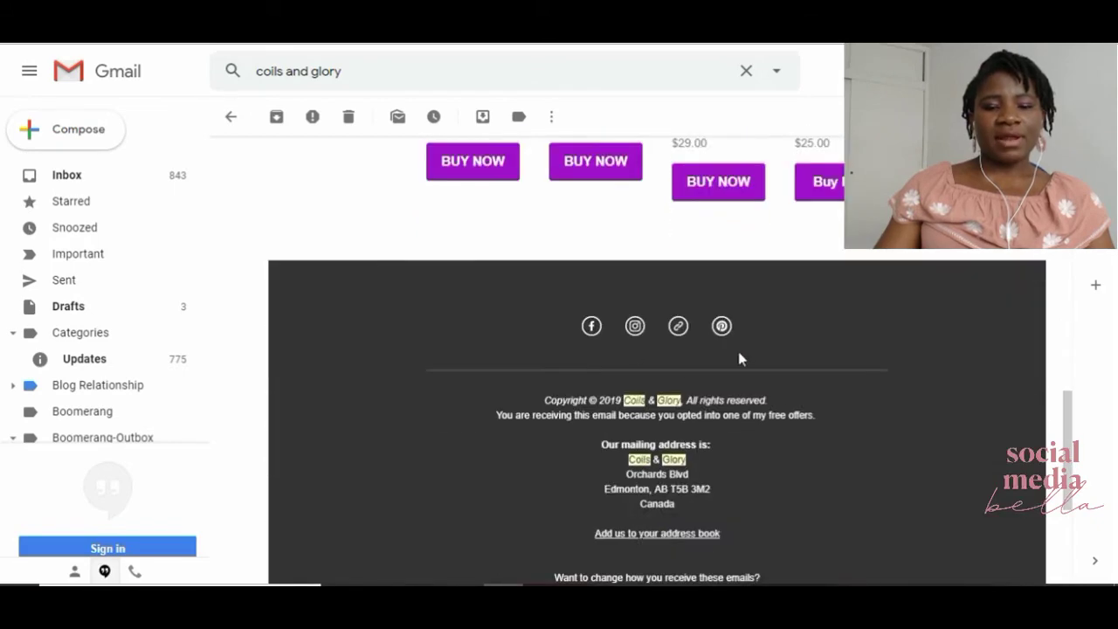
scroll(648, 341, "up", 12)
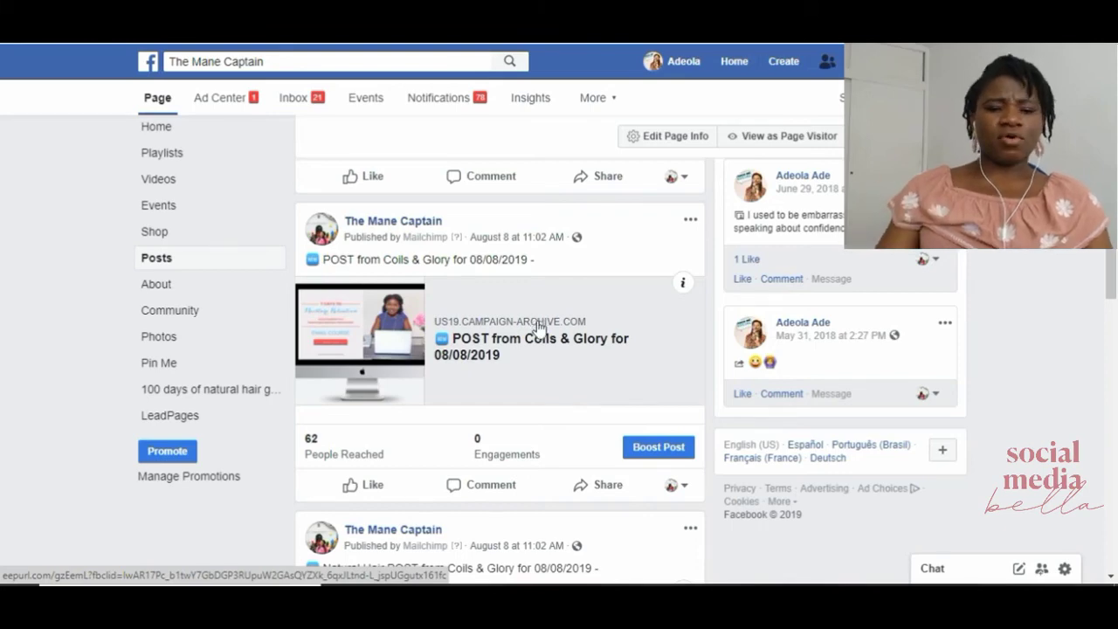
On The Mane Captain's Facebook page, open the Mailchimp auto-post "POST from Coils & Glory for 08/08/2019" and view the archived campaign.
scroll(510, 399, "down", 2)
scroll(502, 367, "up", 2)
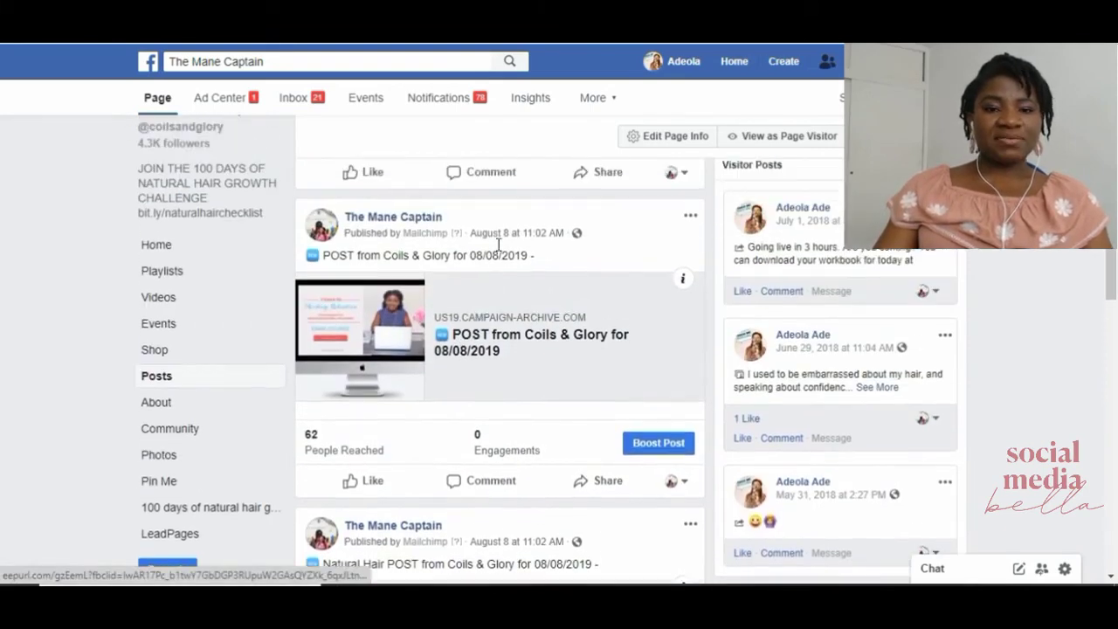
left_click(464, 351)
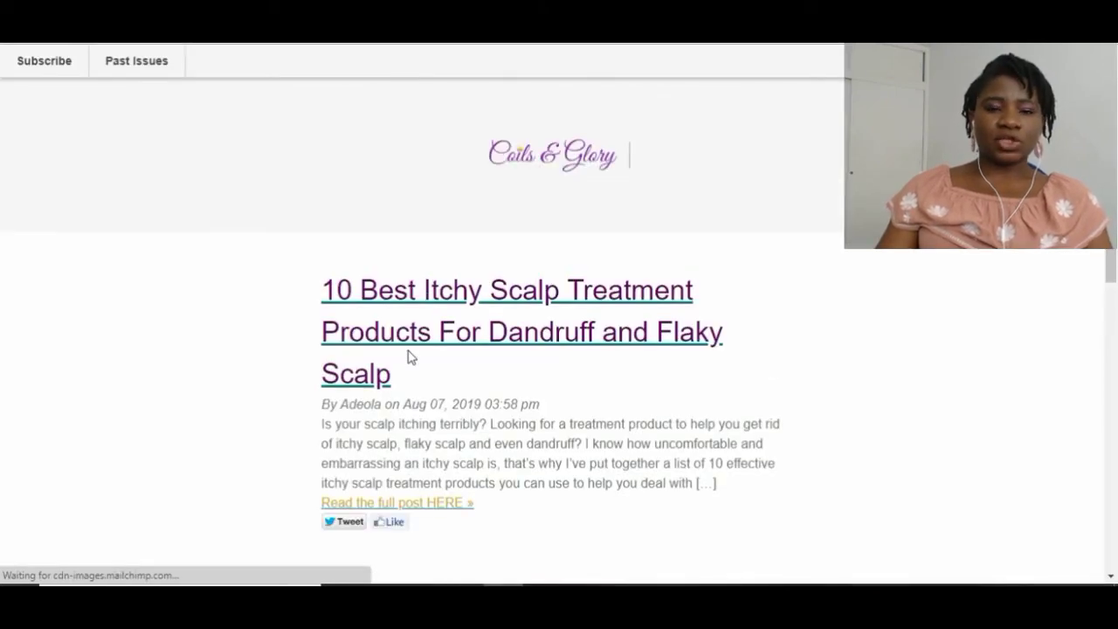
scroll(407, 357, "down", 4)
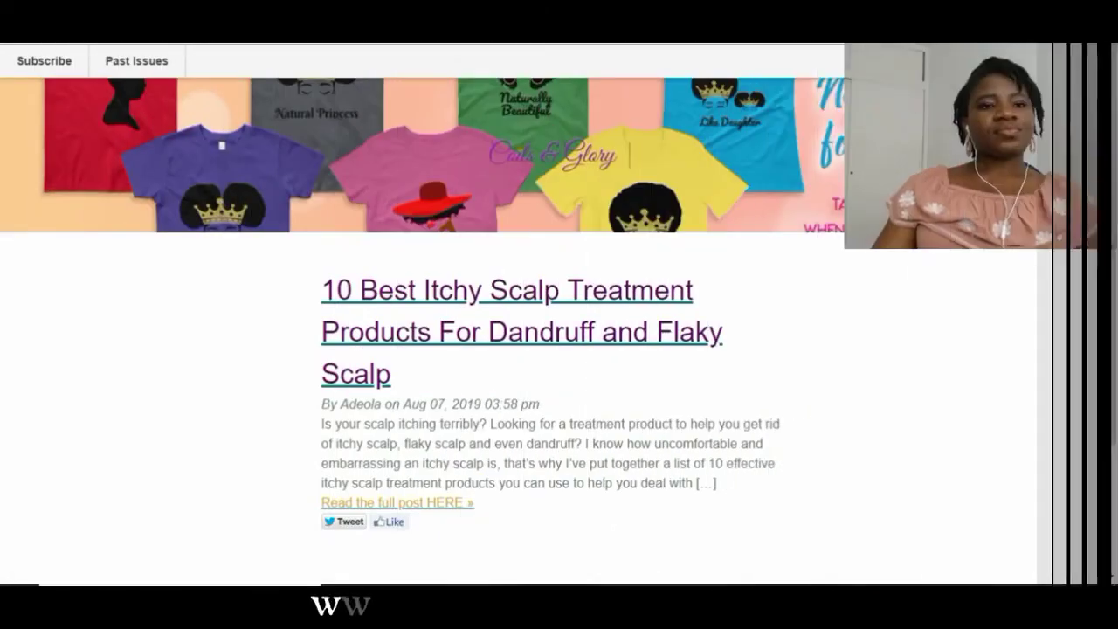